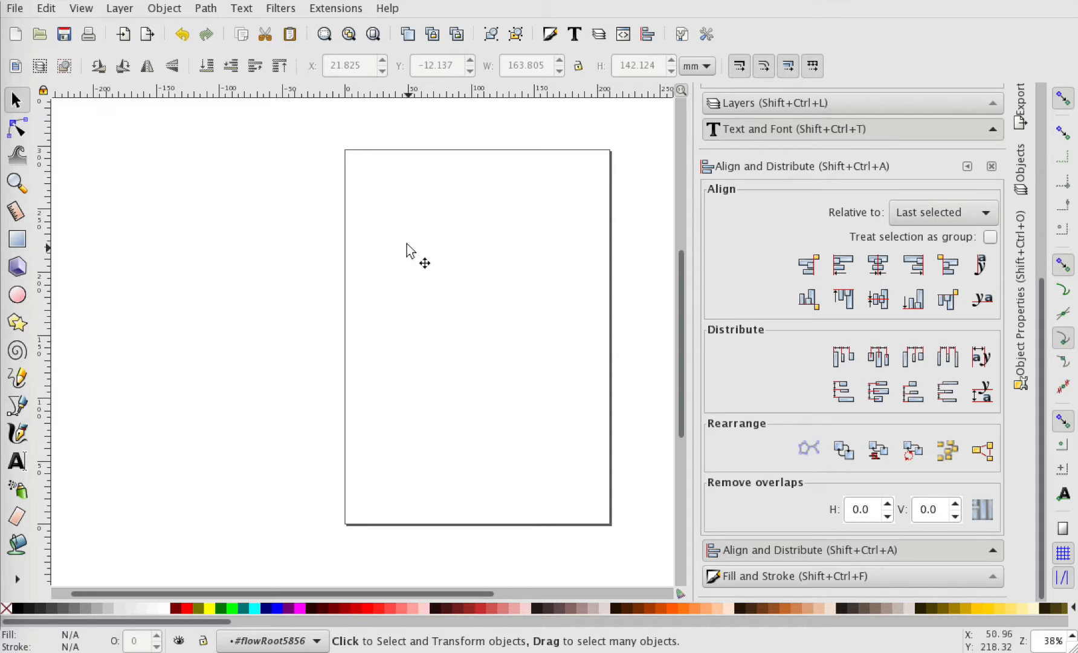
left_click(17, 322)
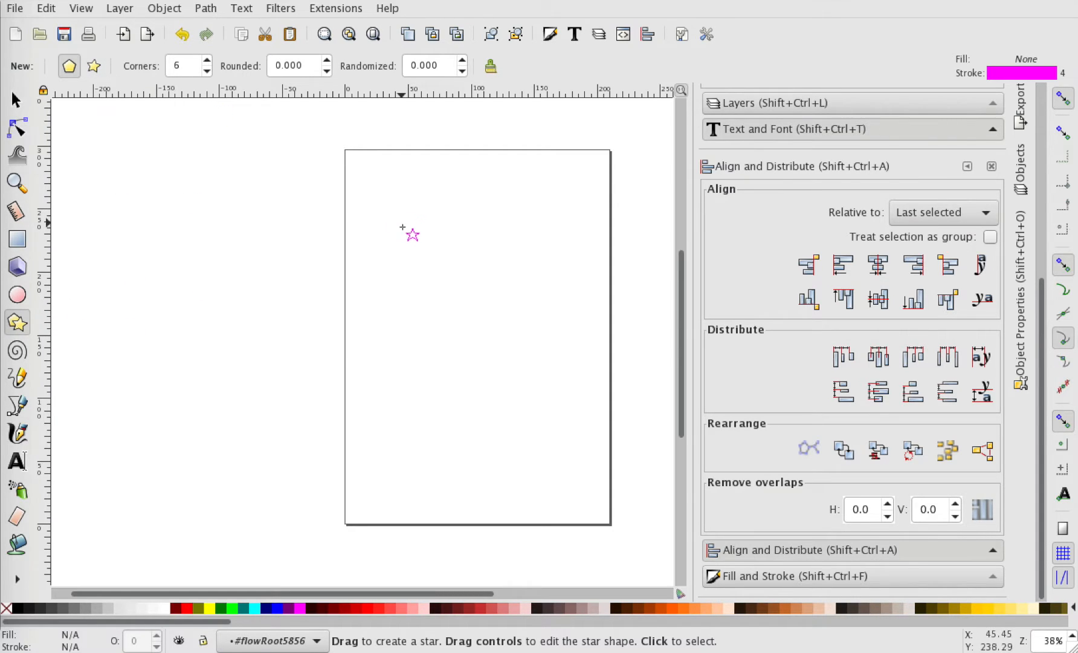
mouse_move(436, 264)
left_mouse_down()
mouse_move(472, 309)
mouse_move(426, 214)
mouse_move(470, 308)
mouse_move(445, 297)
mouse_move(430, 260)
left_mouse_up()
key("Delete")
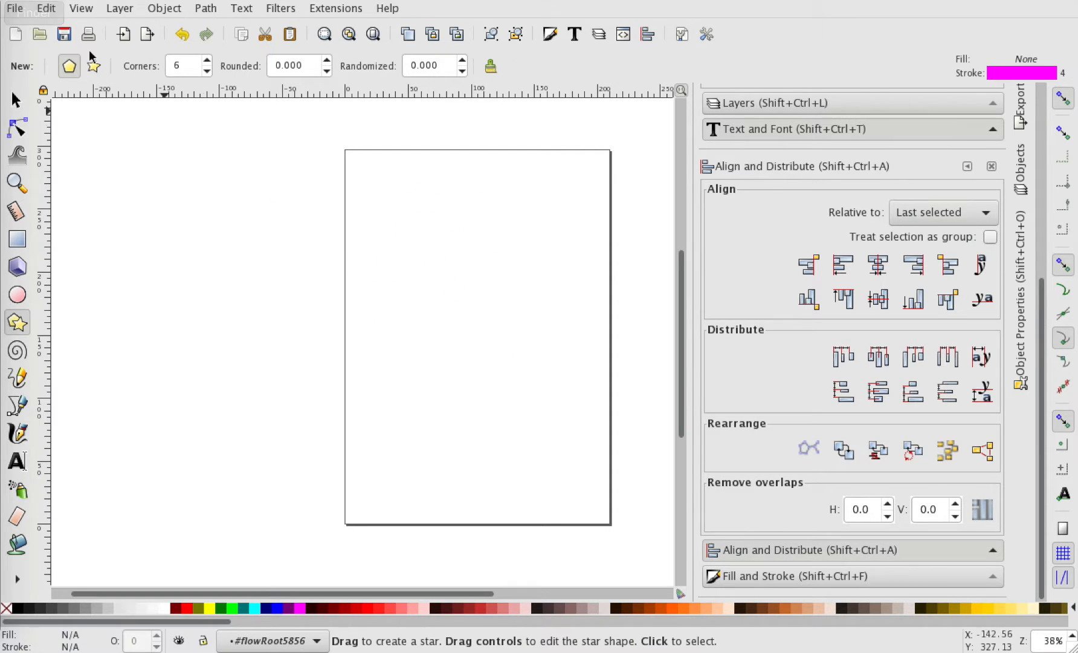
- Draw a six-cornered star with a radius of about 46 mm and spoke ratio 0.500 in the upper part of the page
key("1")
scroll(303, 269, "right", 10)
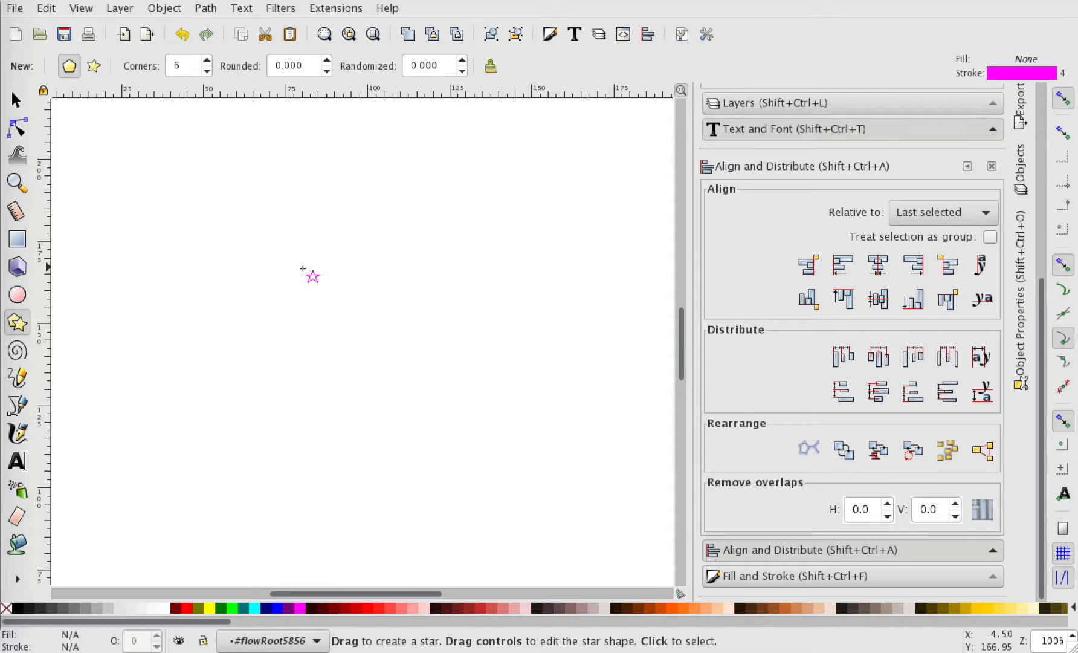
key("ctrl")
scroll(303, 268, "down", 1)
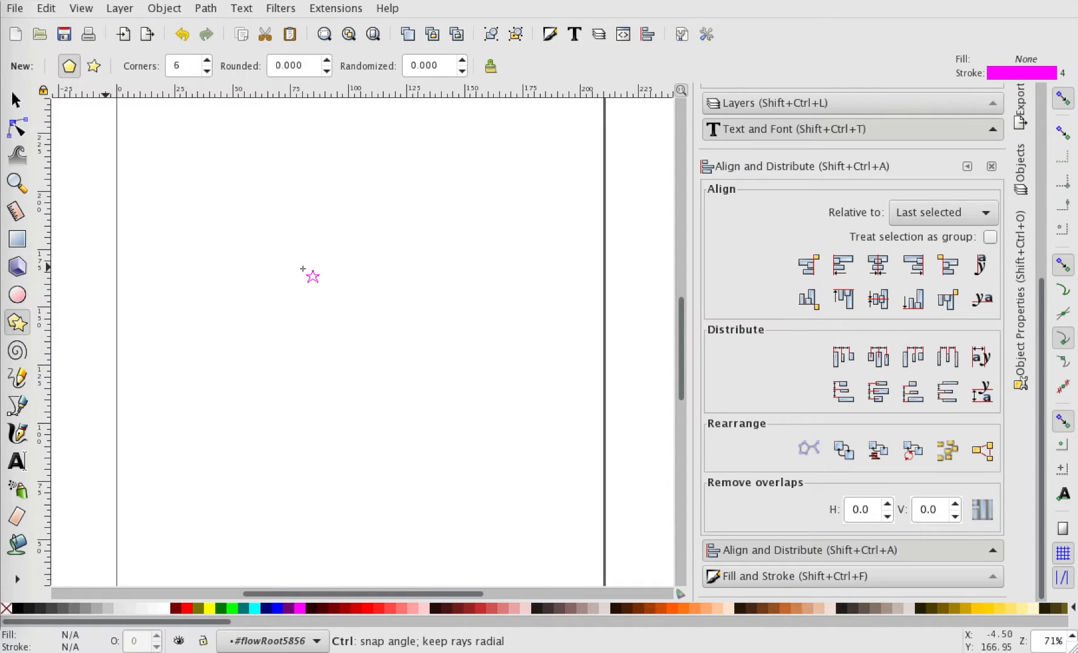
scroll(303, 268, "up", 2)
scroll(303, 268, "left", 2)
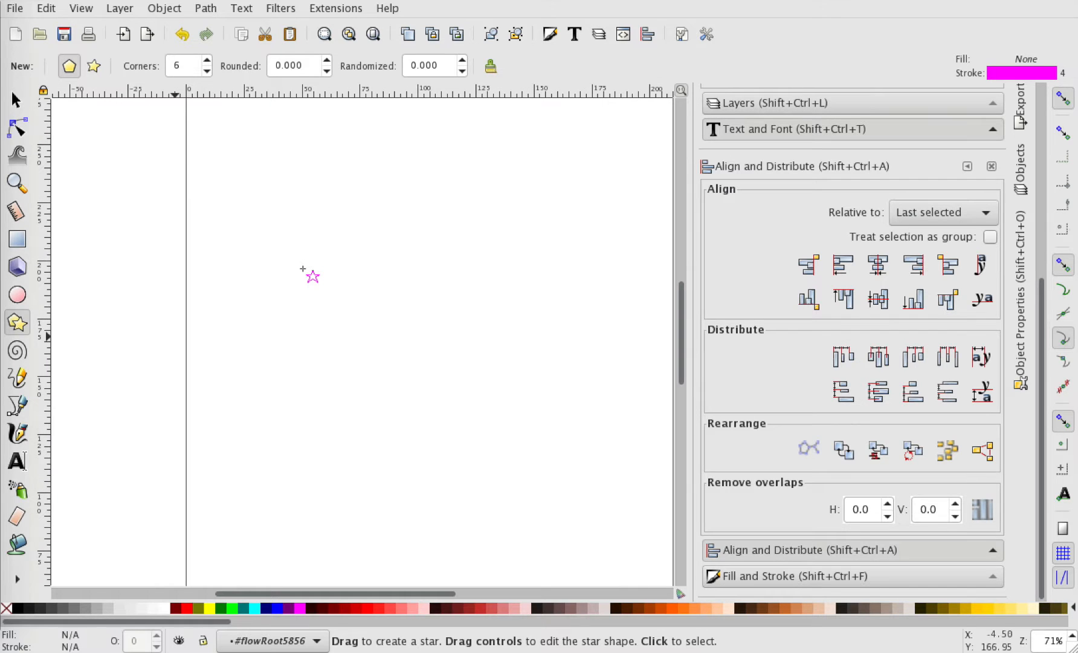
scroll(303, 268, "right", 2)
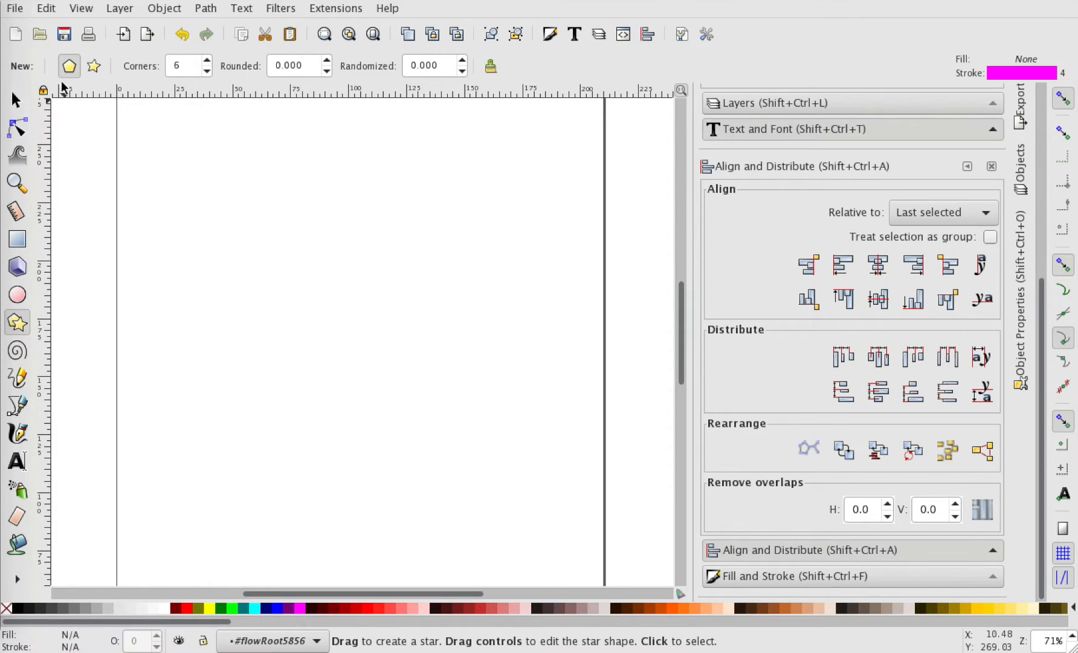
left_click(94, 67)
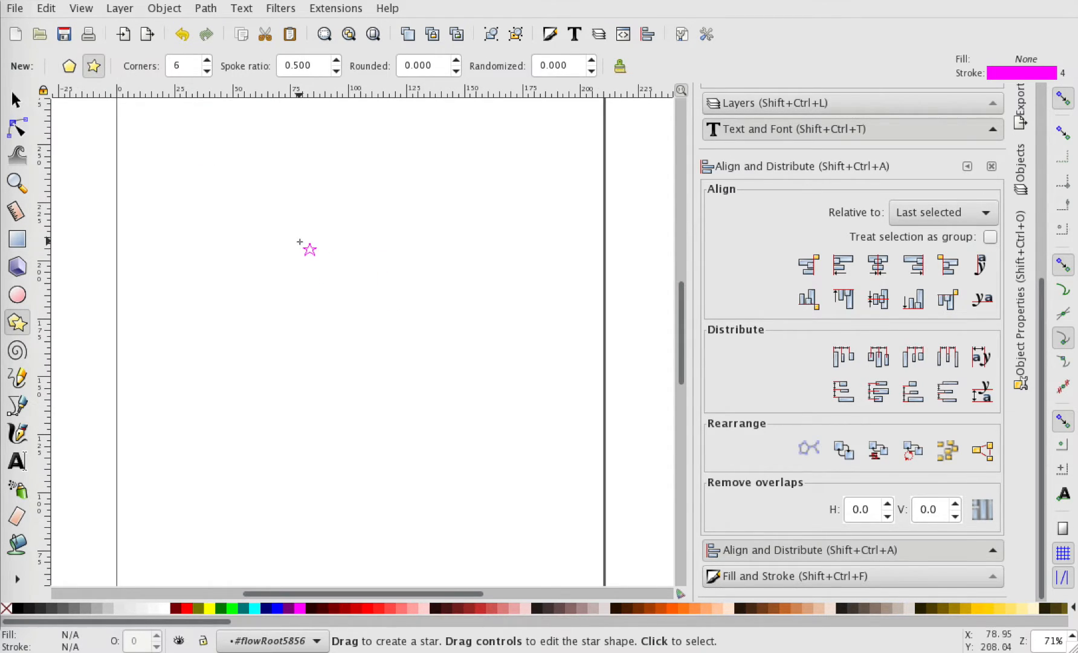
mouse_move(298, 241)
left_mouse_down()
mouse_move(345, 303)
mouse_move(315, 346)
left_mouse_up()
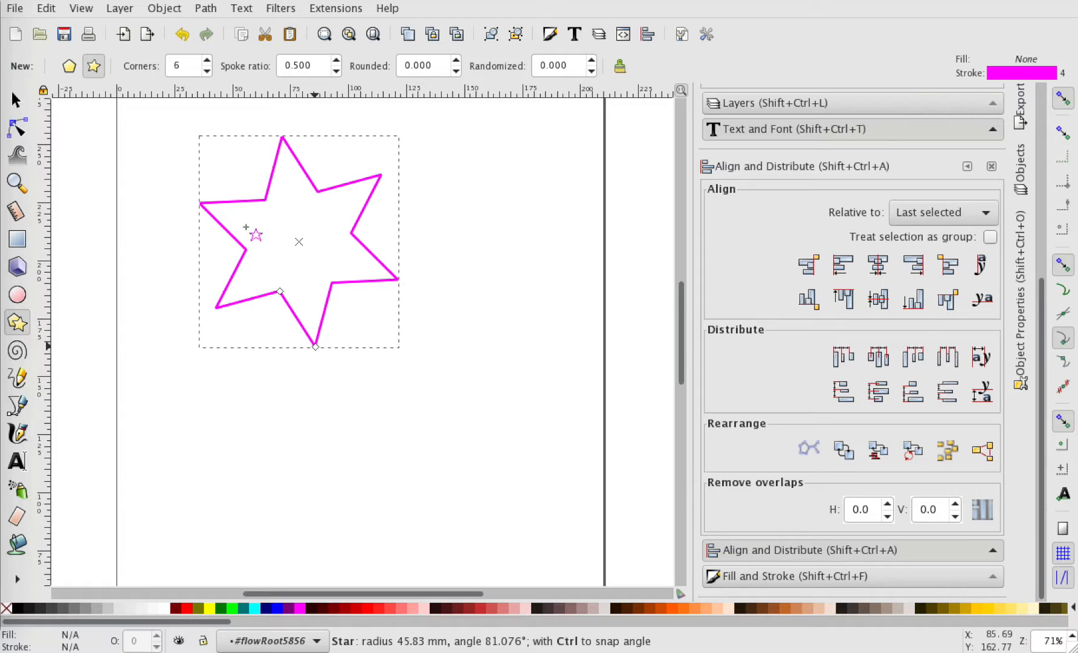
- Try the star with 4, 8 and 5 corners, then delete it
double_click(223, 73)
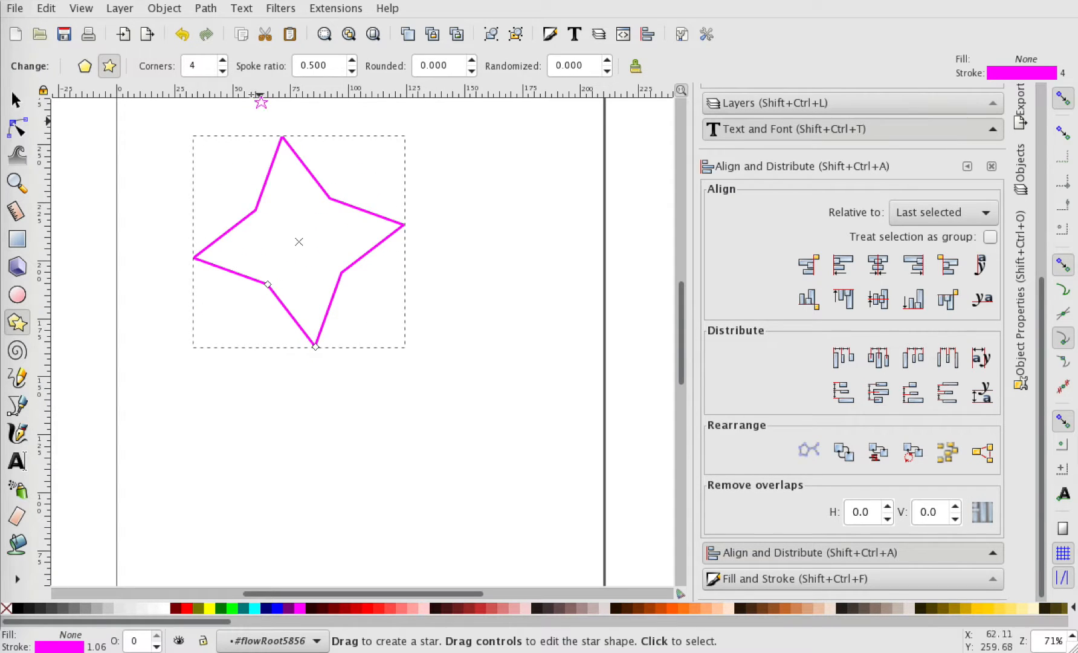
left_click(222, 62)
left_click(223, 62)
left_click(222, 62)
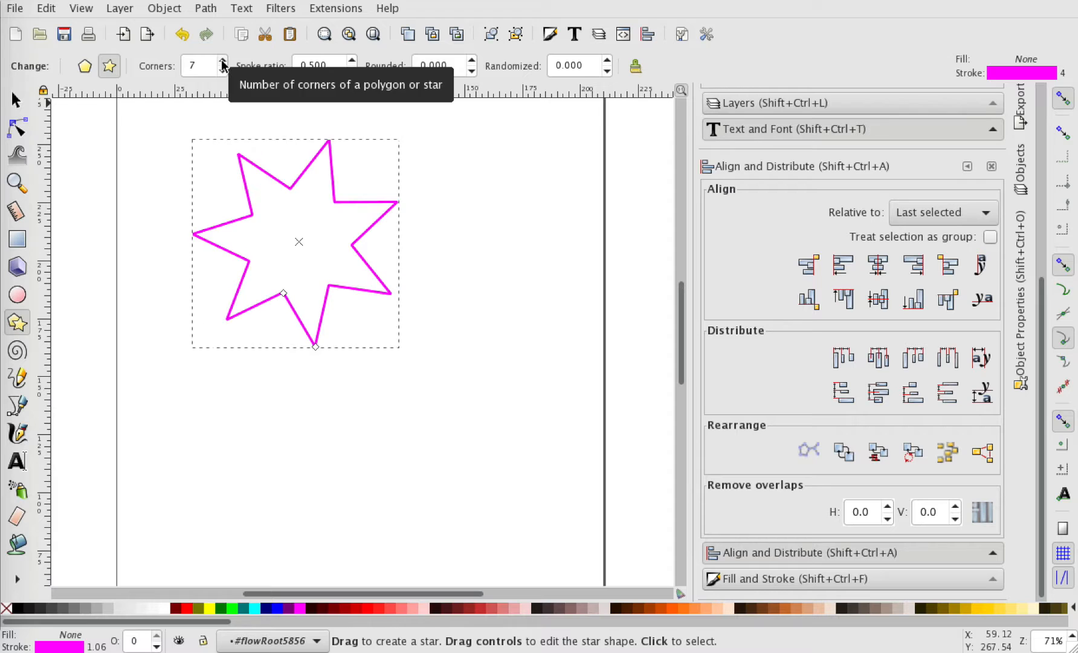
left_click(222, 61)
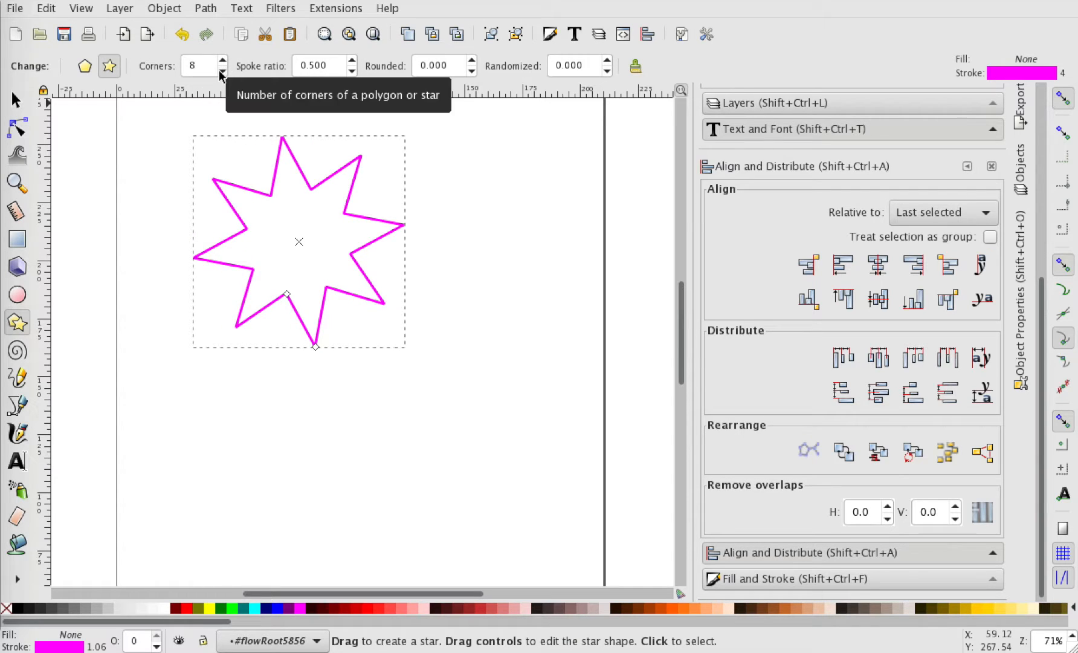
left_click(222, 71)
left_click(222, 72)
left_click(222, 71)
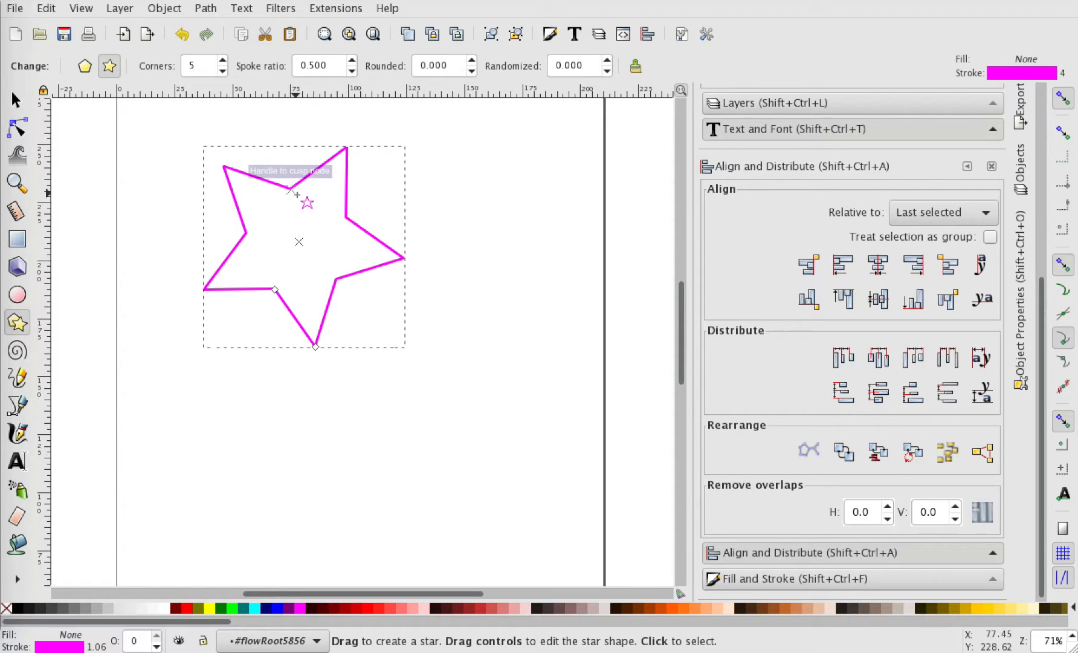
key("Delete")
- Draw a regular polygon with 6 corners, about 130 mm wide, with horizontal upper and lower edges, on the page
left_click(70, 67)
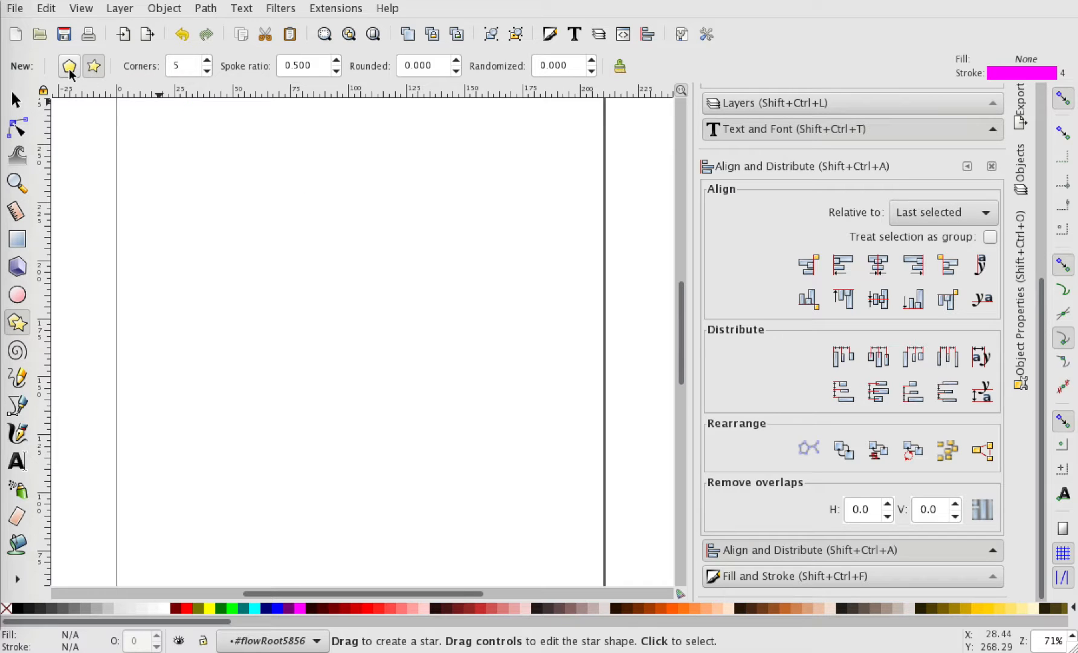
left_click(70, 67)
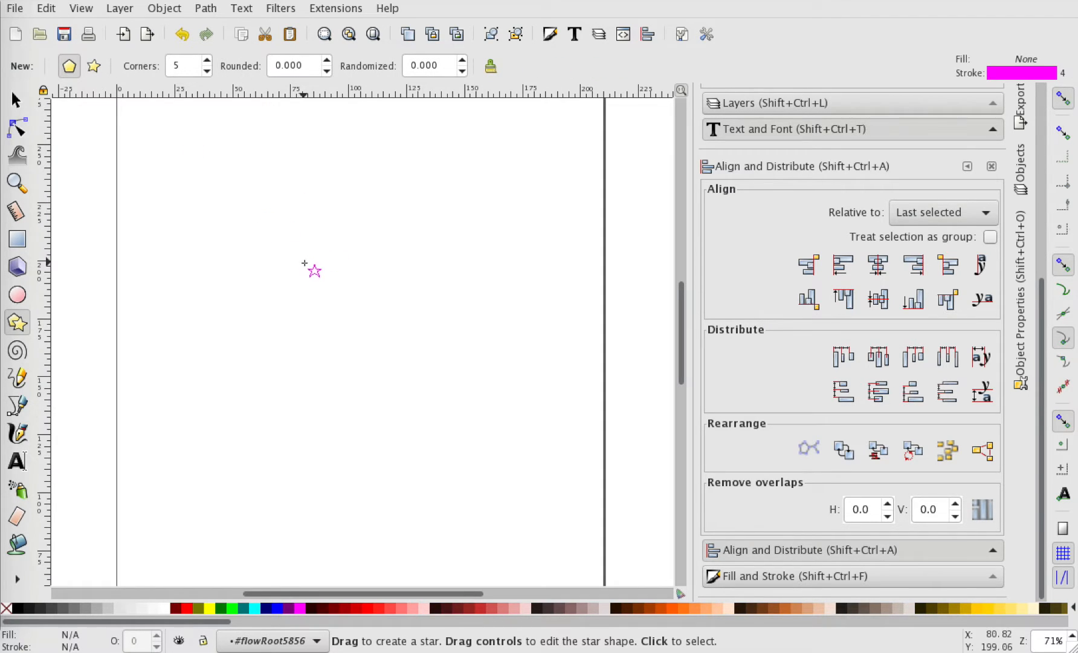
left_click(207, 61)
left_click_drag(363, 313, 453, 436)
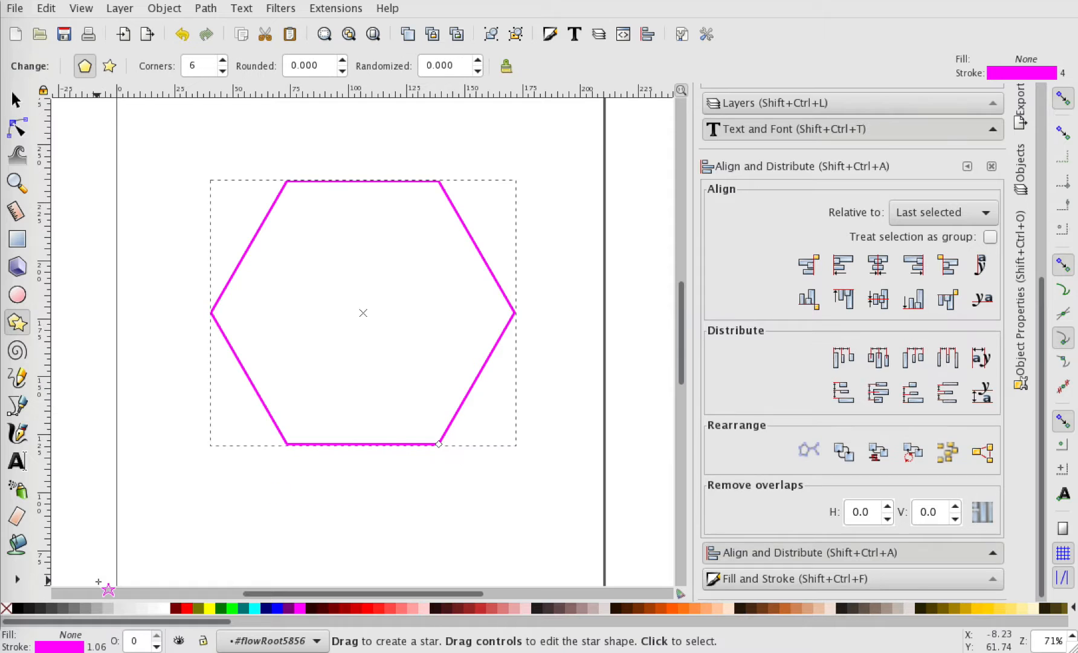
- Try black, dark red and yellow fills on the hexagon, then remove its fill
left_click(16, 610)
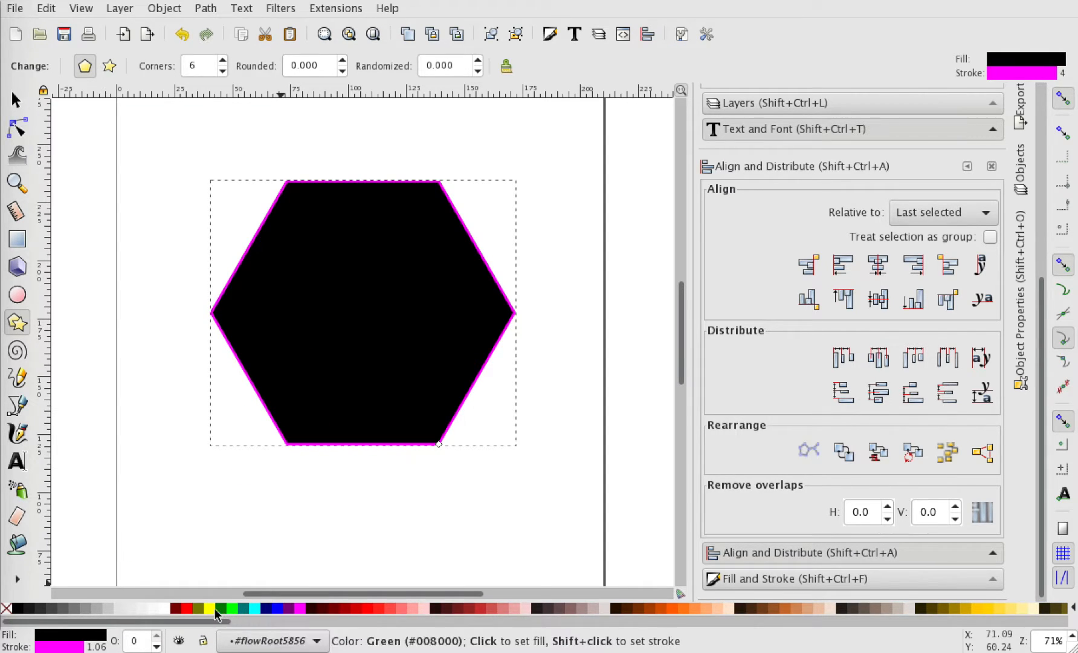
left_click(305, 608)
left_click(319, 607)
left_click(333, 607)
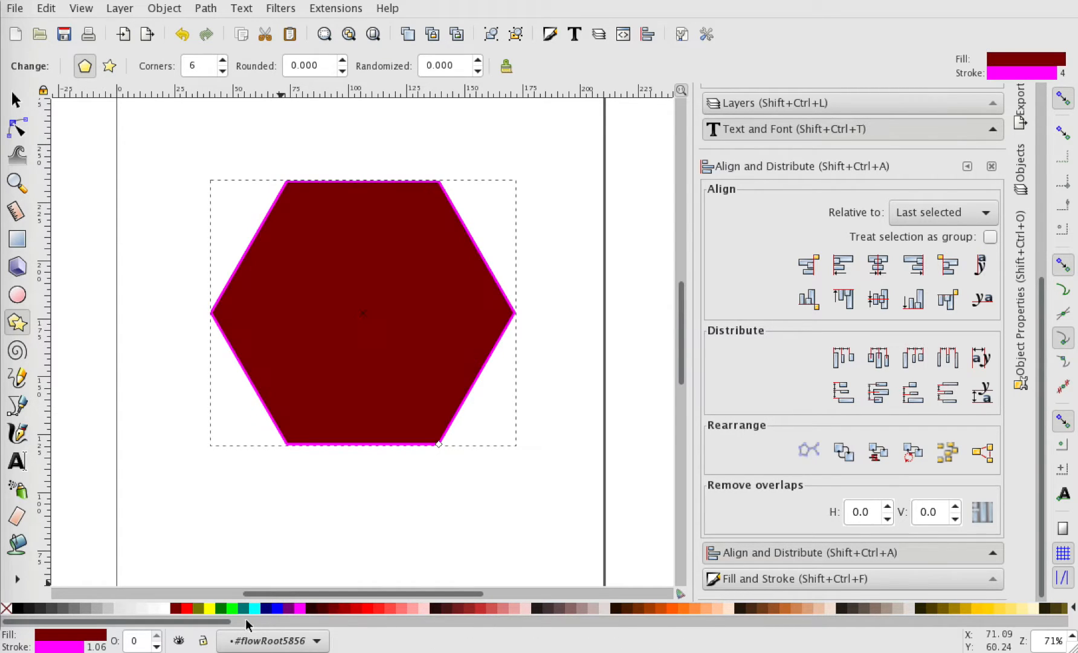
left_click(211, 610)
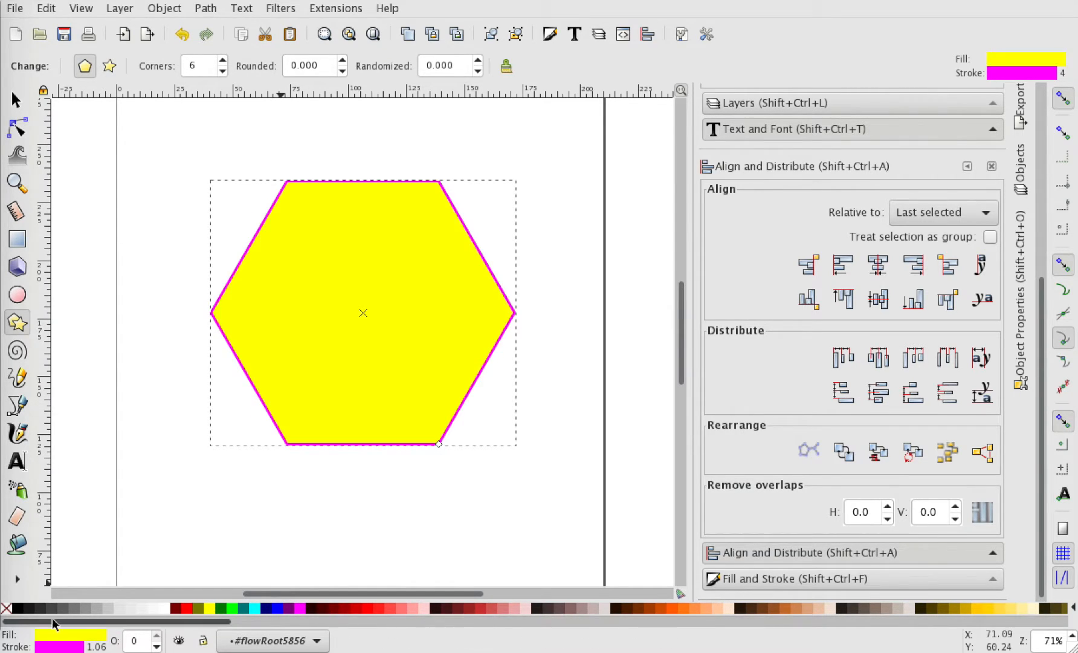
left_click(6, 609)
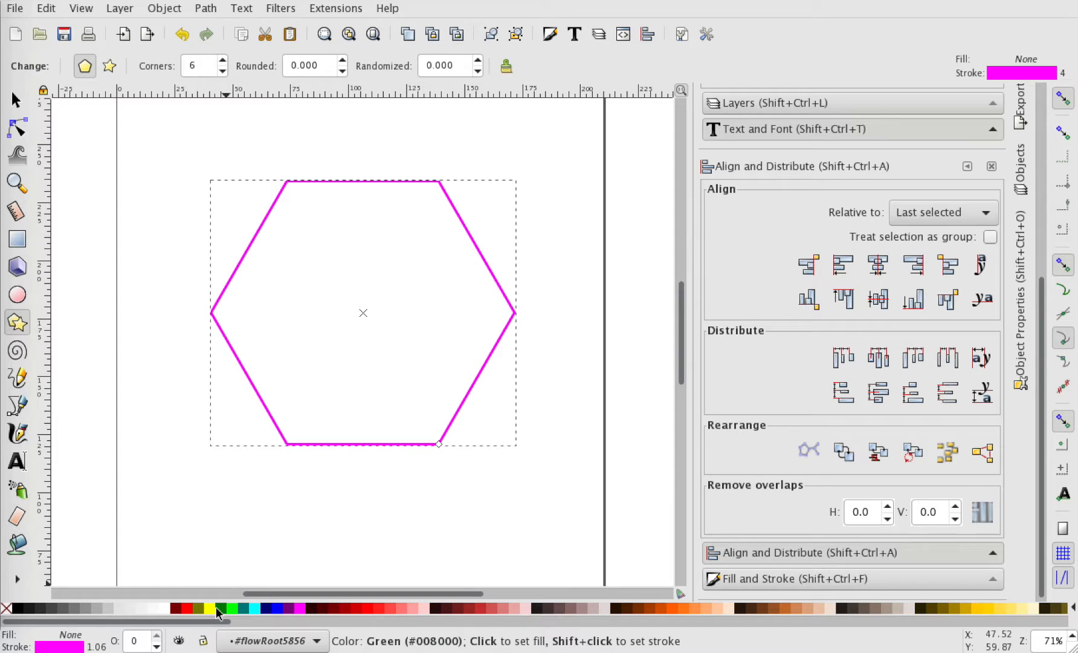
- Try navy, purple and blue strokes on the hexagon, then set its stroke to black and deselect it
left_click(265, 613, "shift")
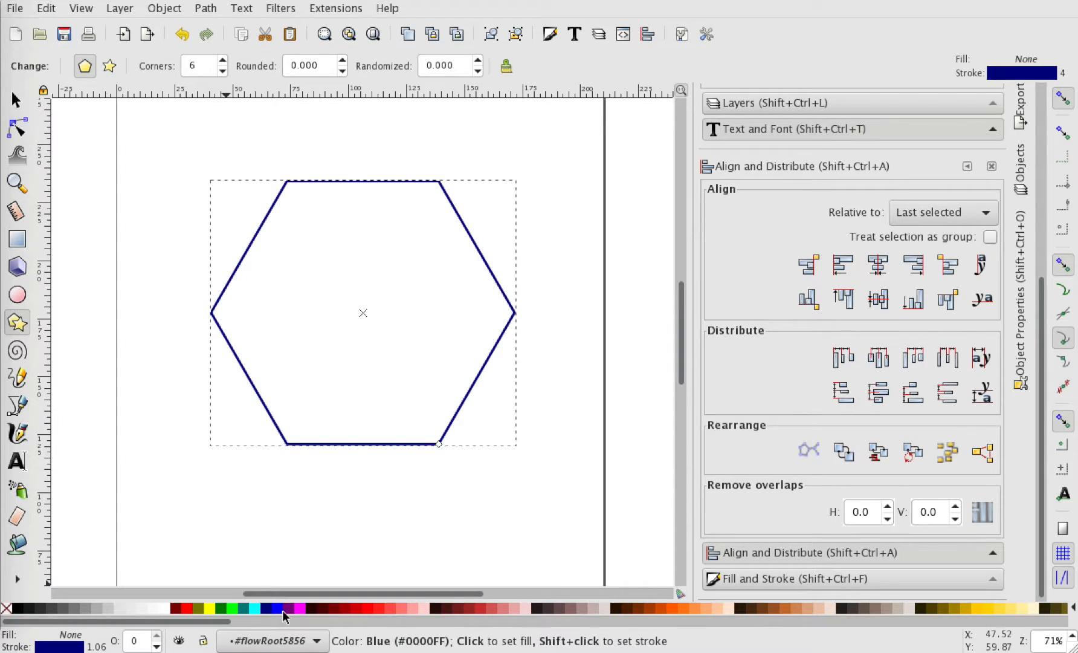
left_click(287, 612, "shift")
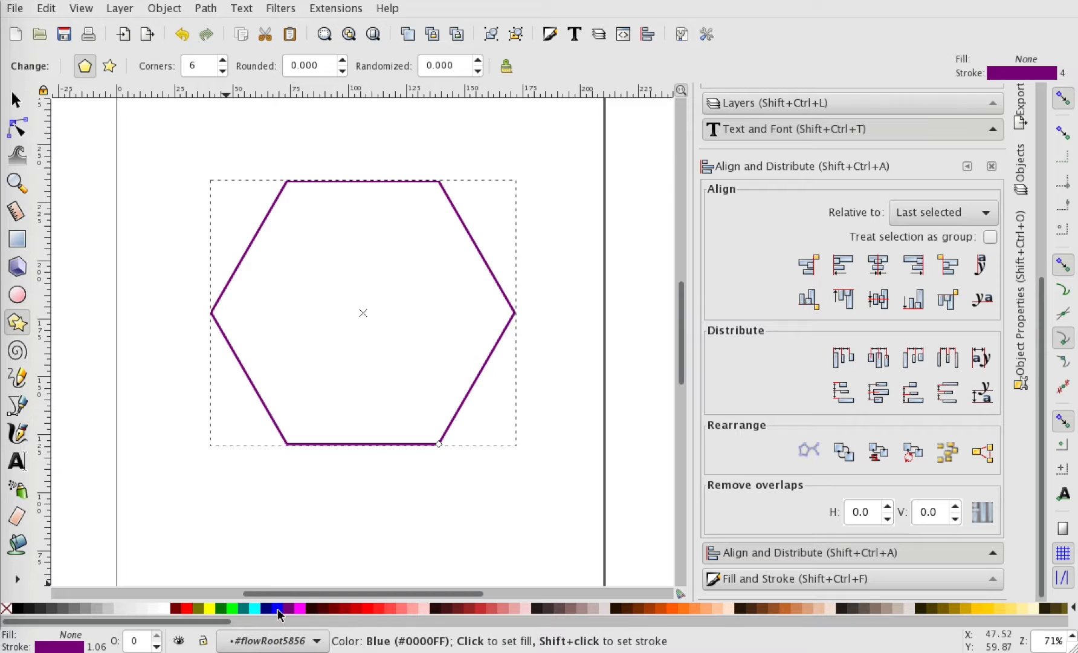
left_click(275, 612, "shift")
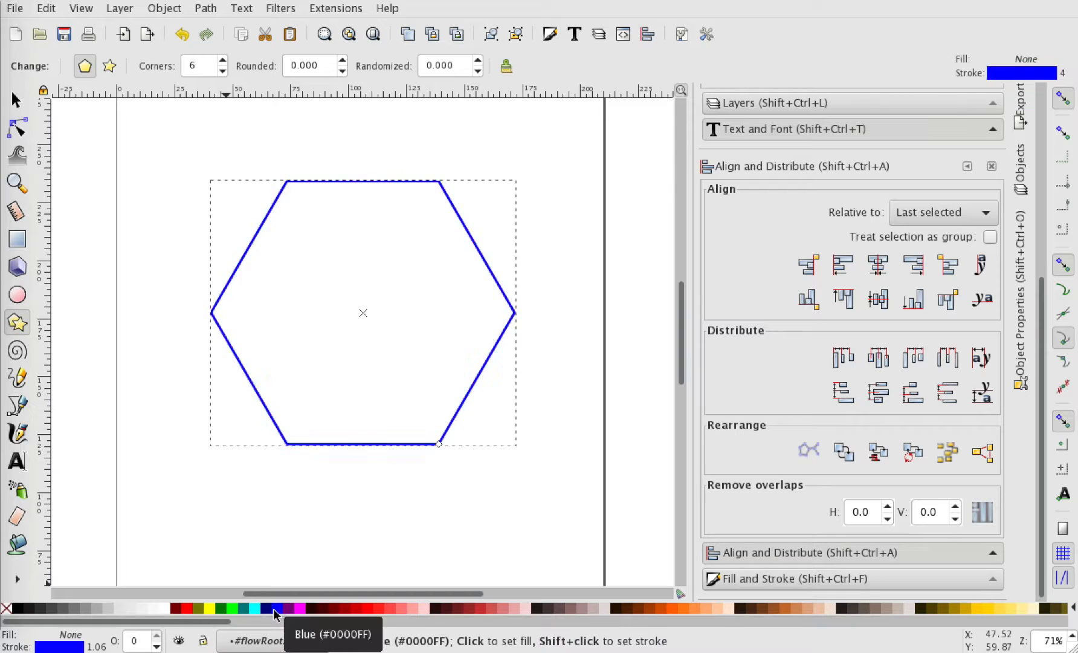
left_click(17, 608, "shift")
left_click(340, 478)
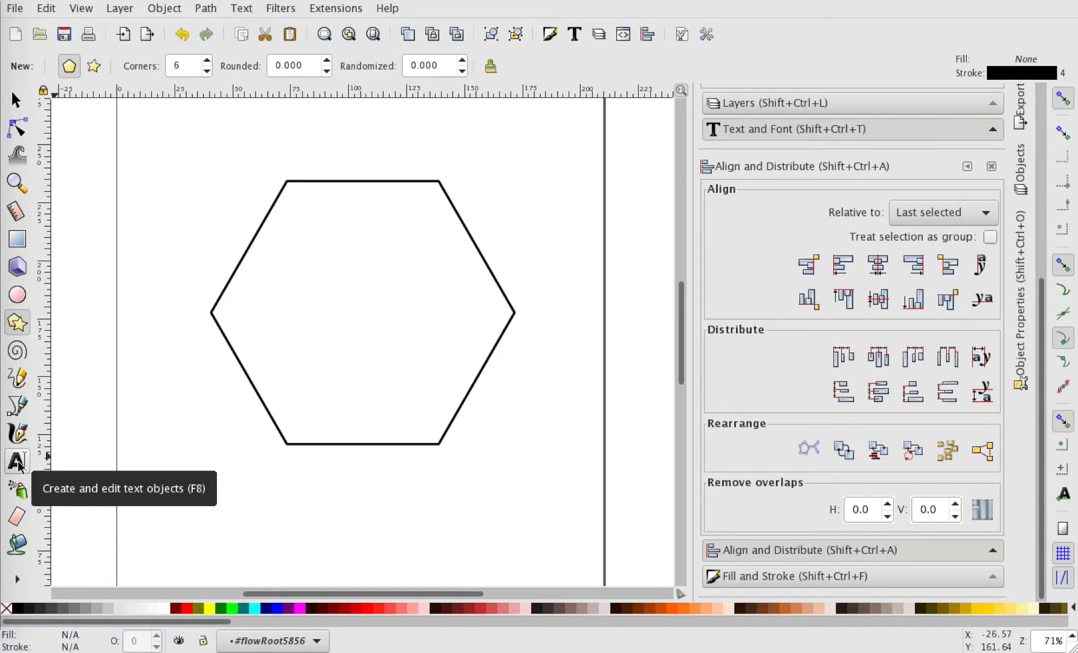
- Create a flowed text frame about 53 by 26 mm inside the hexagon's upper part and enter "Your"
left_click(18, 464)
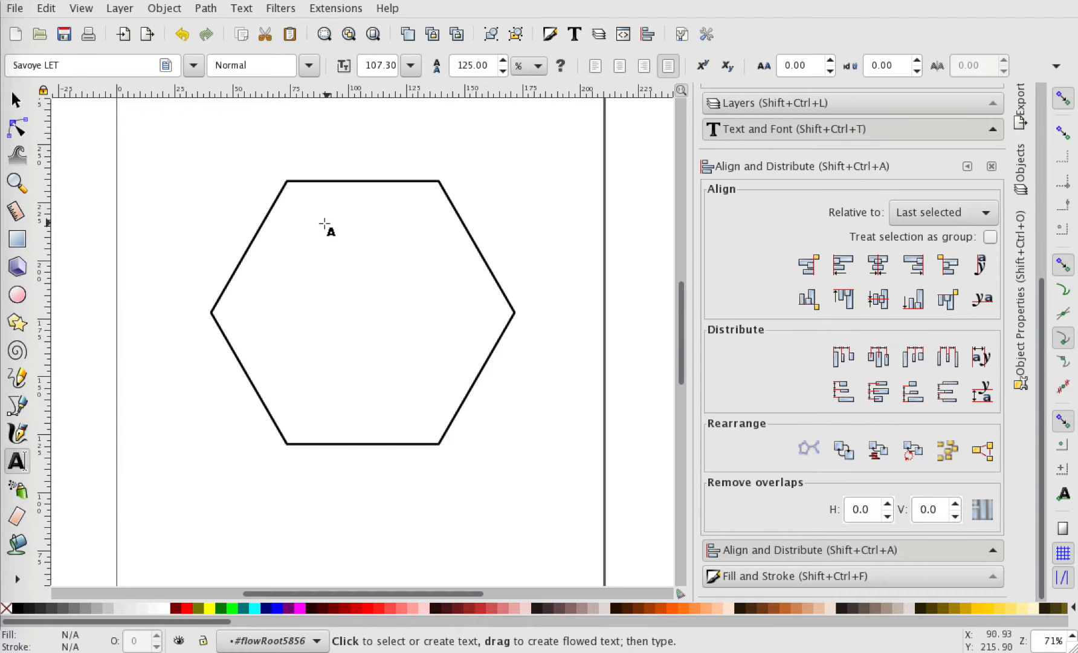
left_click_drag(306, 210, 429, 270)
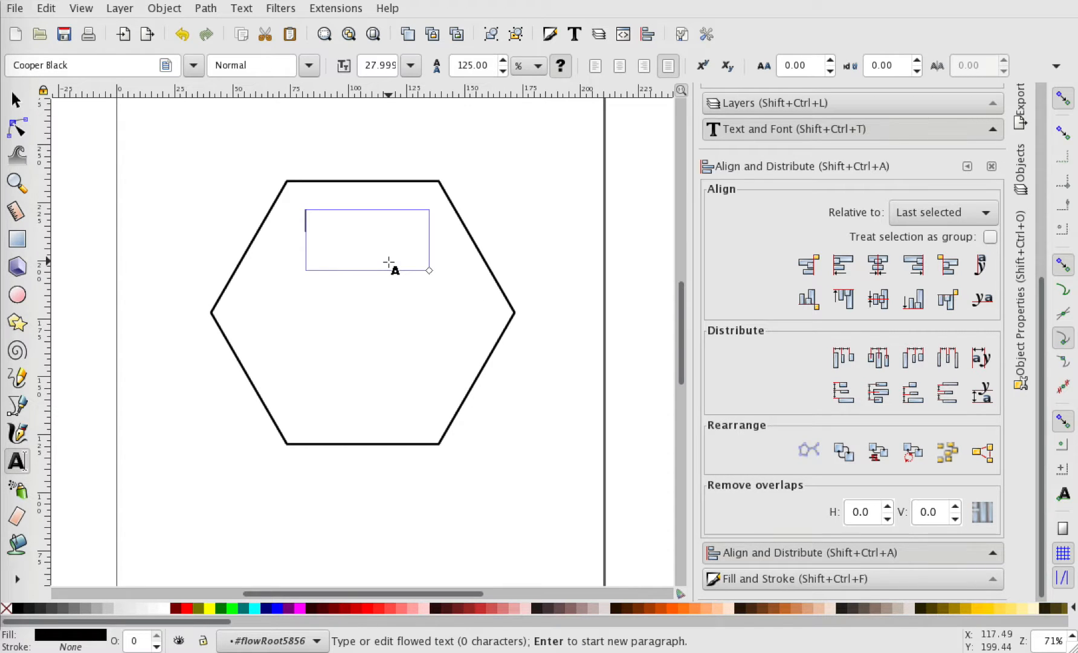
type("Your")
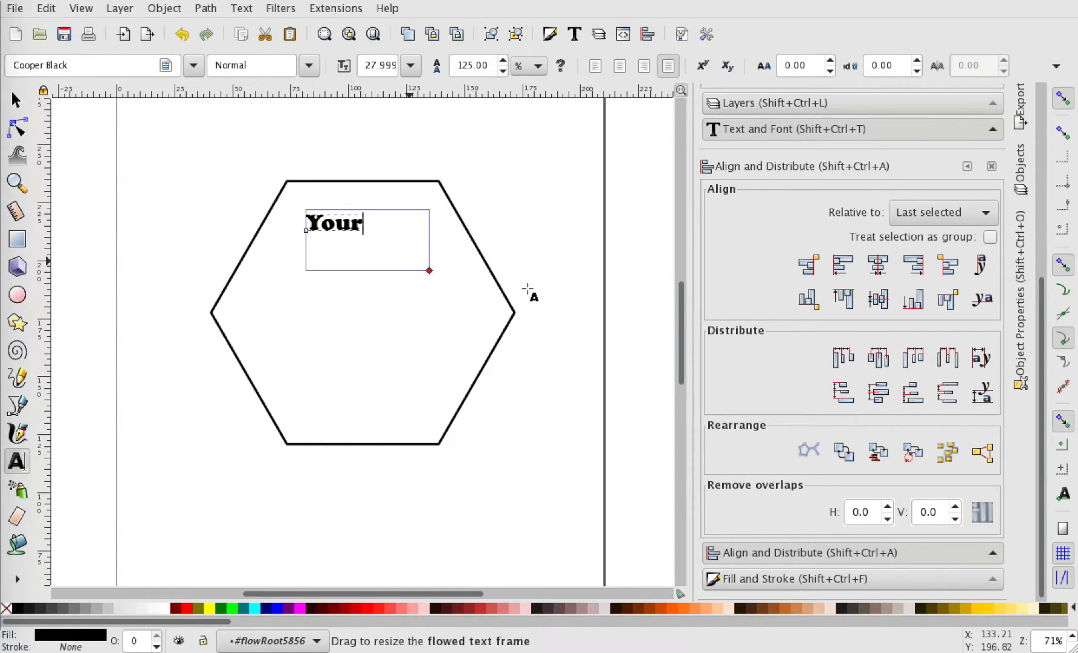
- Select the word "Your" in the hexagon and open its Text and Font settings
double_click(352, 225)
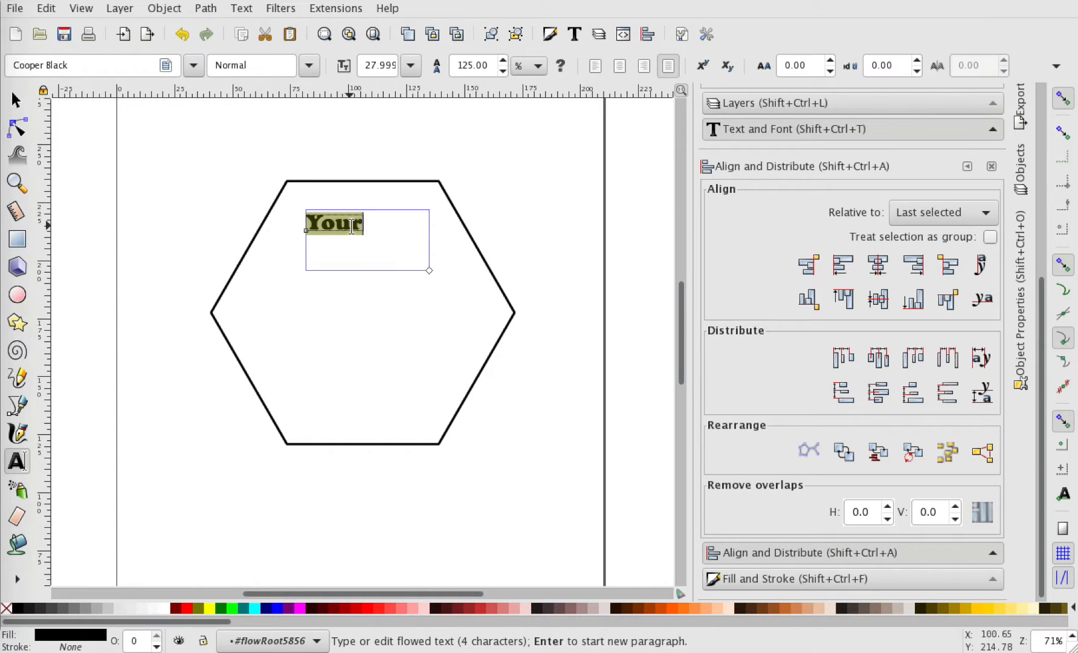
left_click(576, 14)
left_click(577, 35)
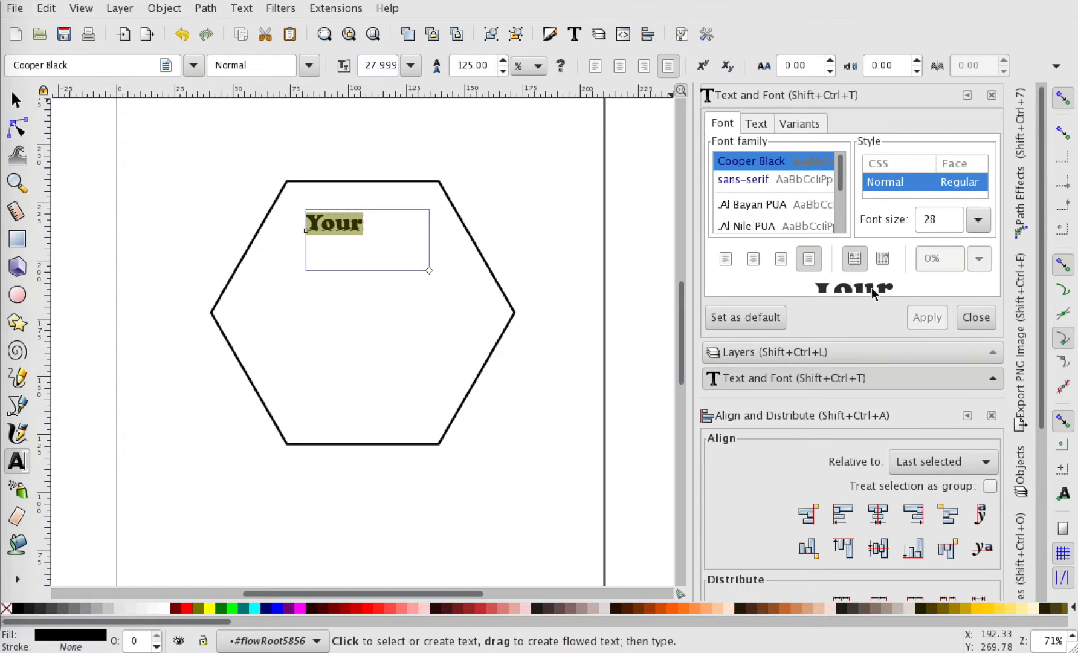
scroll(870, 287, "down", 2)
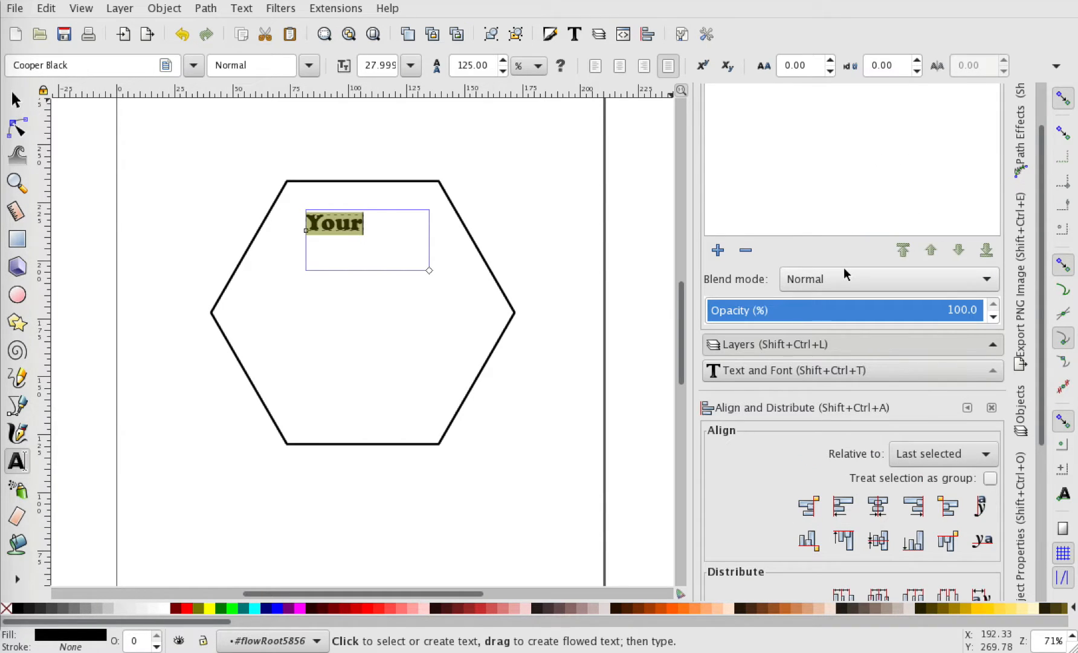
scroll(920, 265, "up", 2)
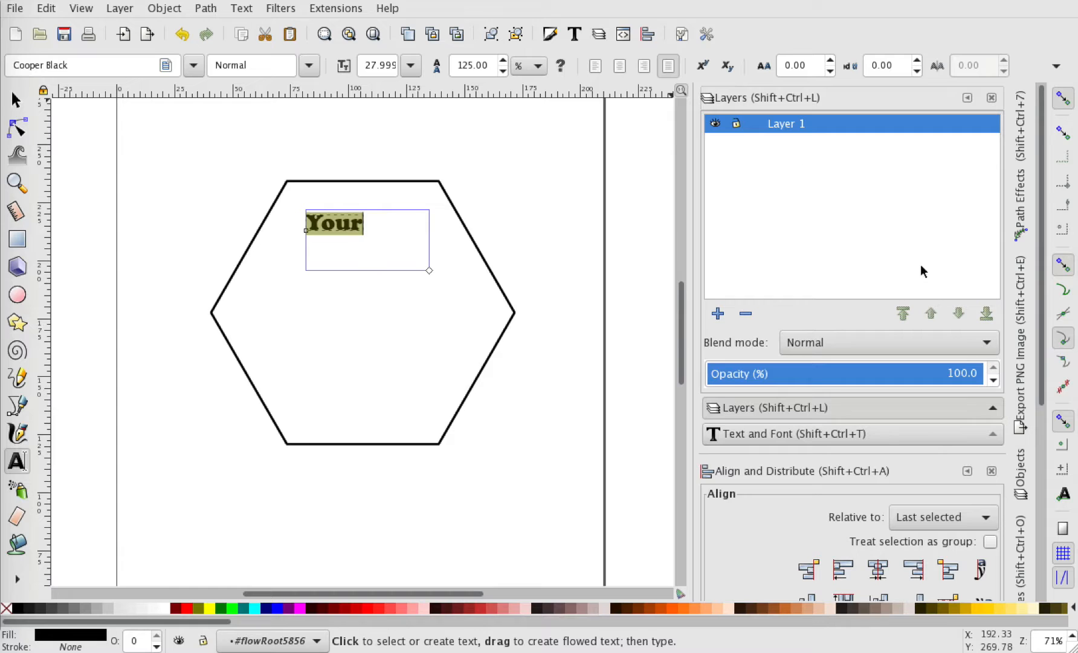
left_click(845, 437)
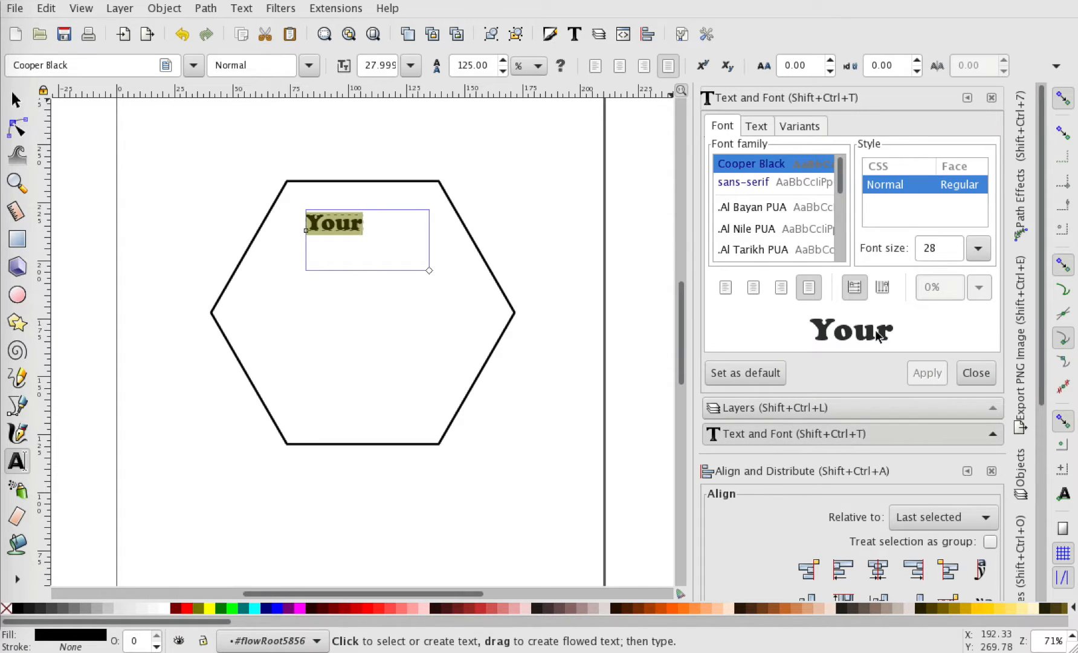
- Preview the font families from .Al Bayan PUA through .Geeza Pro PUA for the selected word "Your"
left_click(767, 219)
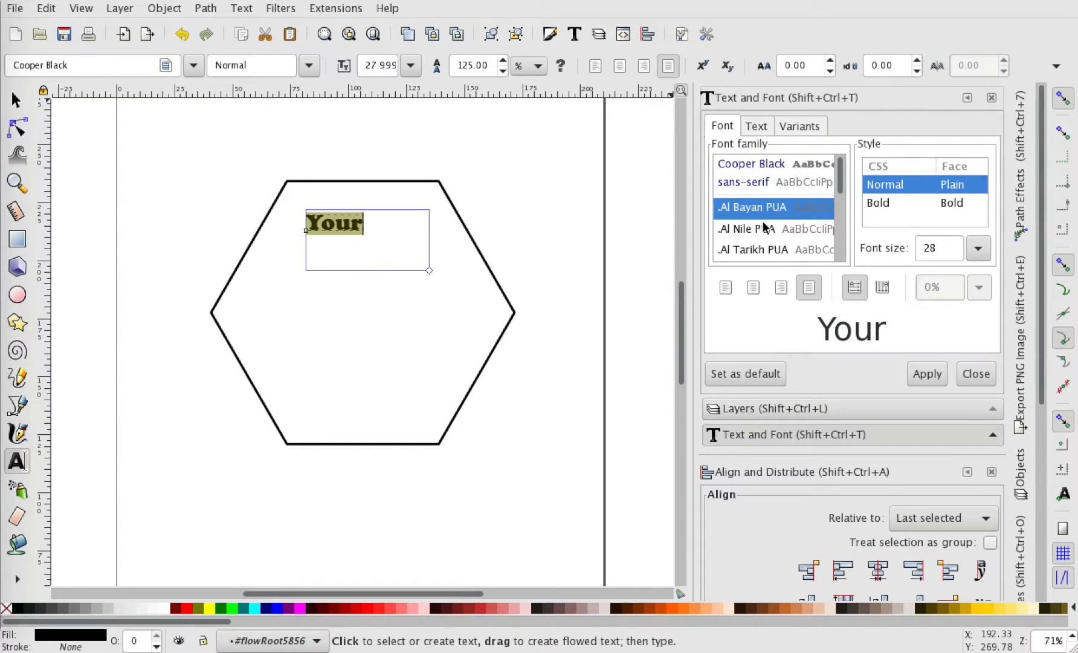
key("Down")
key("Down")
key("Down")
key("Down")
key("Down")
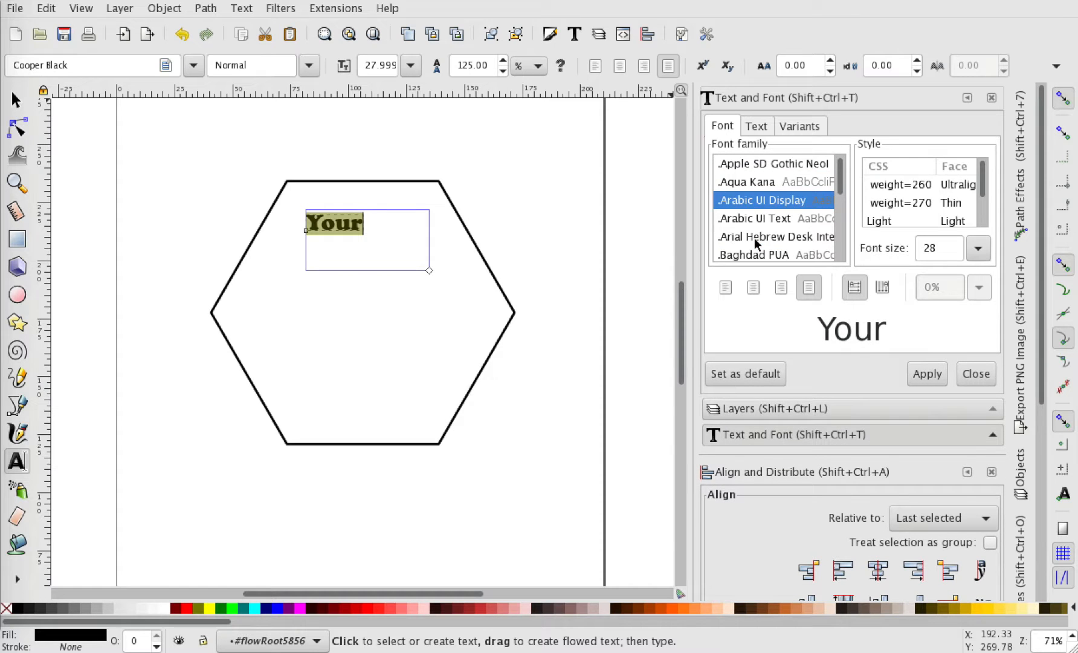
key("Down")
key("Down")
key("Down")
key("Down")
key("Down")
key("Down")
key("Down")
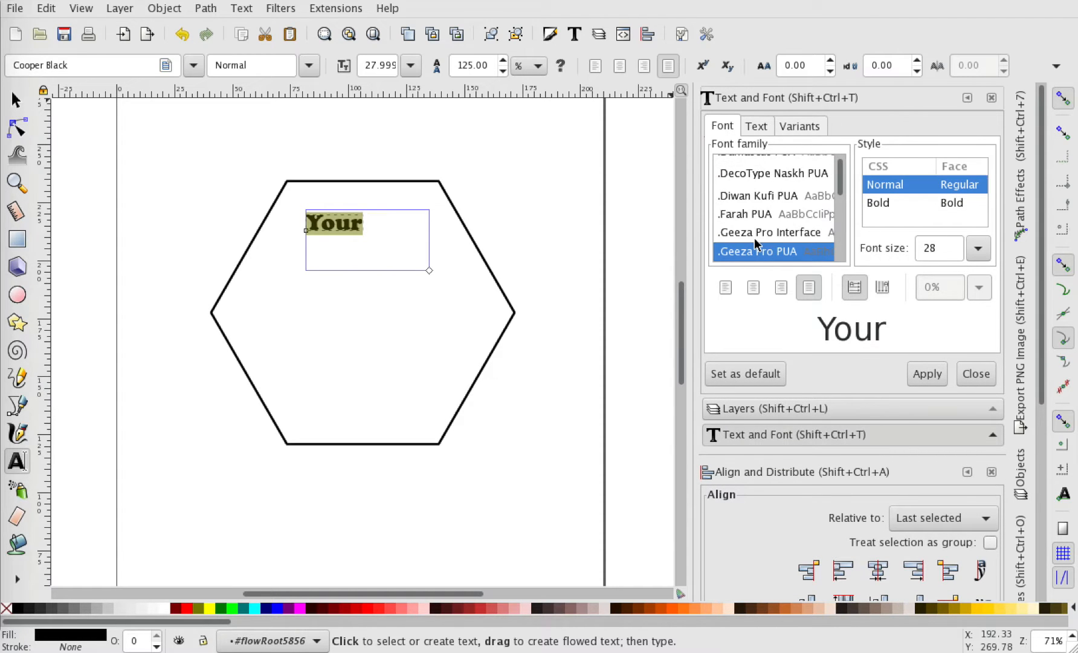
- Preview the word "Your" in the .Helvetica Neue, .Keyboard and .LastResort font families
scroll(754, 237, "down", 2)
left_click(748, 253)
scroll(750, 245, "down", 3)
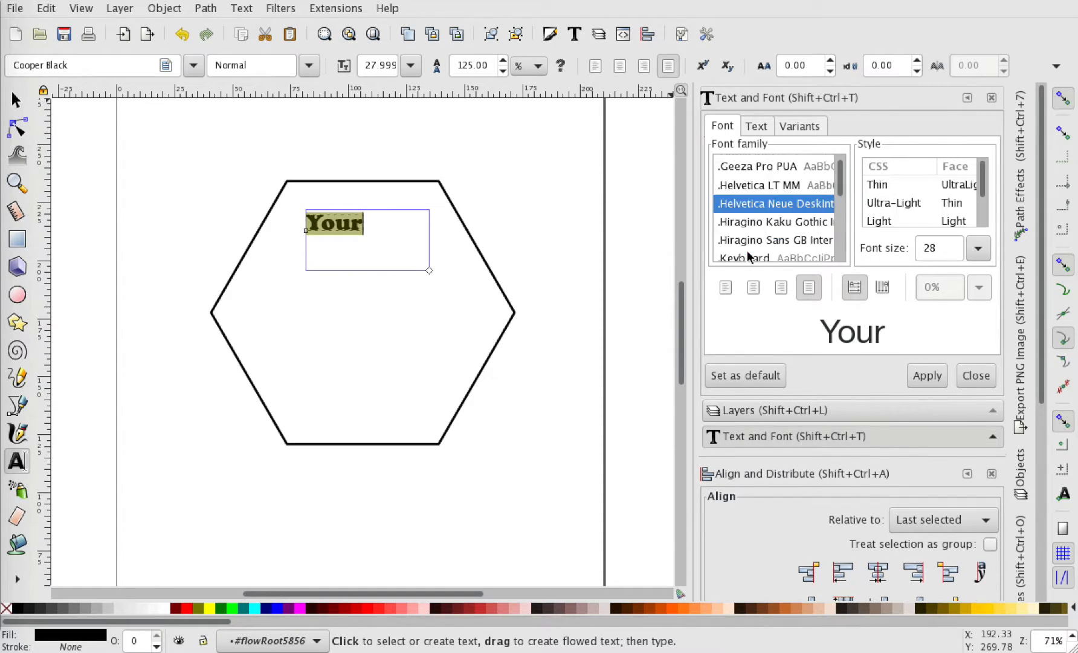
left_click(762, 219)
left_click(753, 238)
scroll(753, 238, "down", 2)
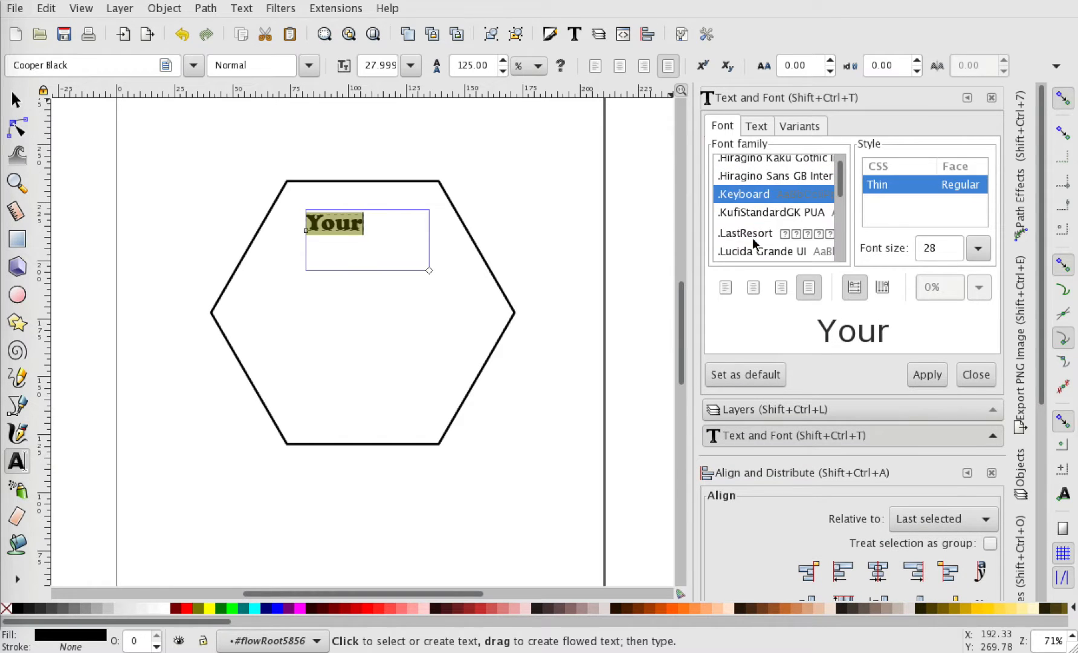
left_click(752, 235)
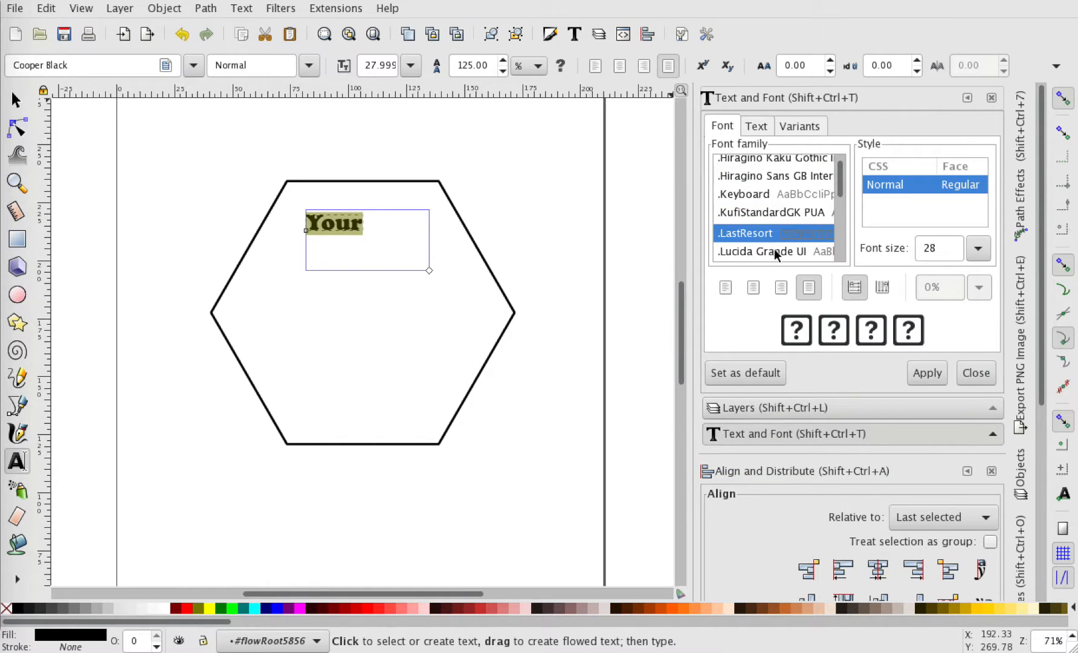
- Preview the word "Your" in .SF NS Text Condensed with the Medium, Normal and Light styles
scroll(764, 200, "down", 6)
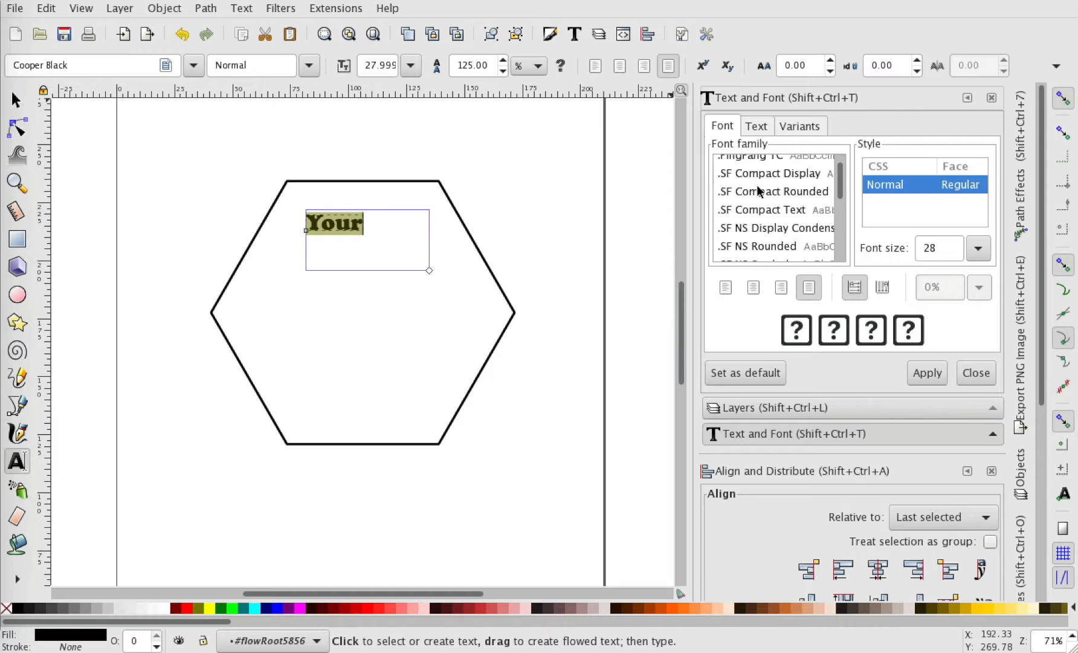
left_click(759, 220)
left_click(763, 240)
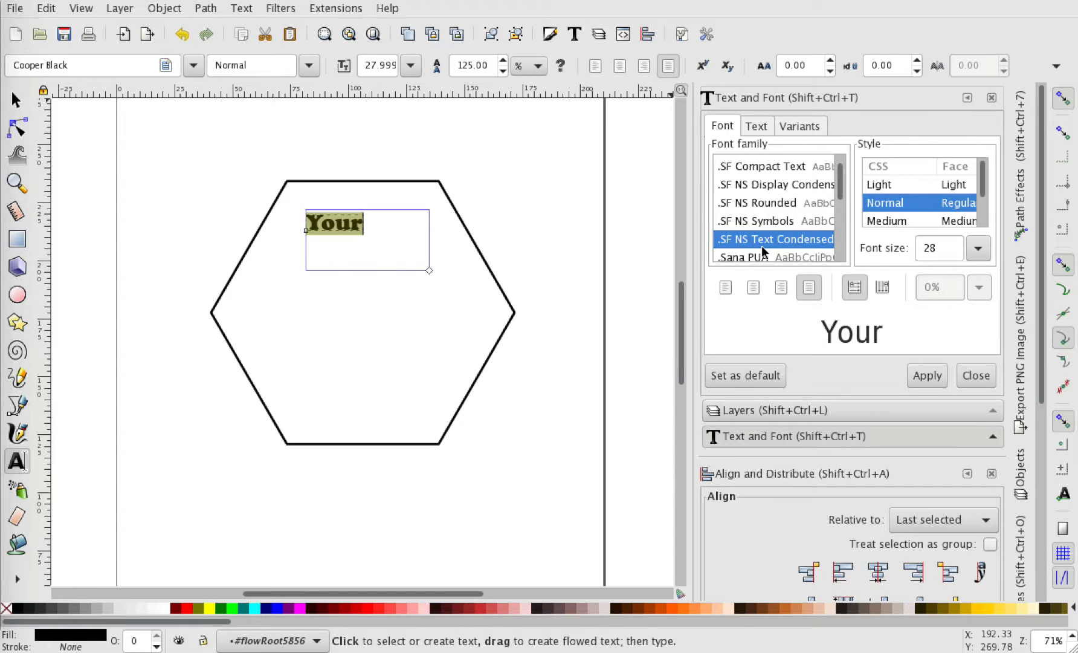
left_click(761, 257)
left_click(778, 237)
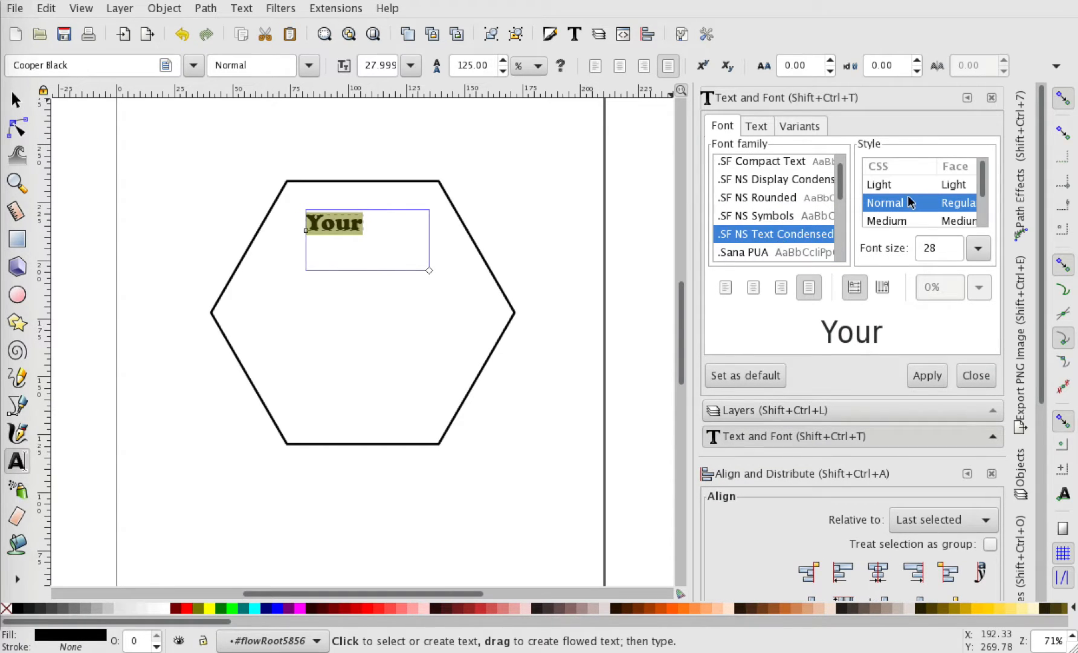
left_click(909, 223)
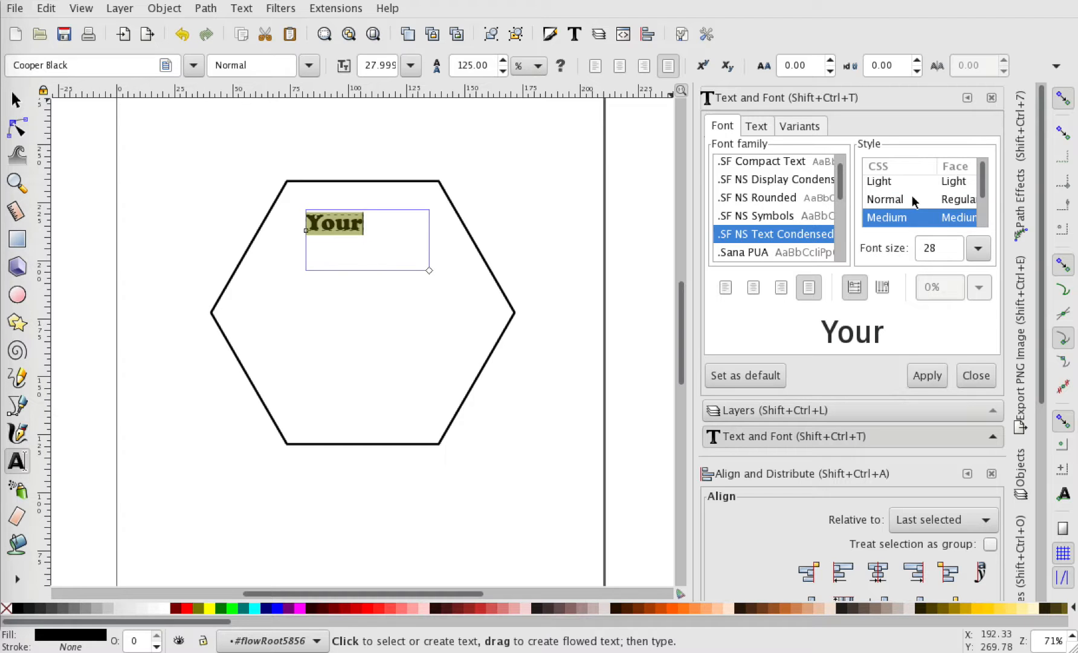
left_click(911, 197)
left_click(909, 183)
- Preview the word "Your" in a heavy font family further down the list and in .Farah PUA
scroll(715, 199, "down", 3)
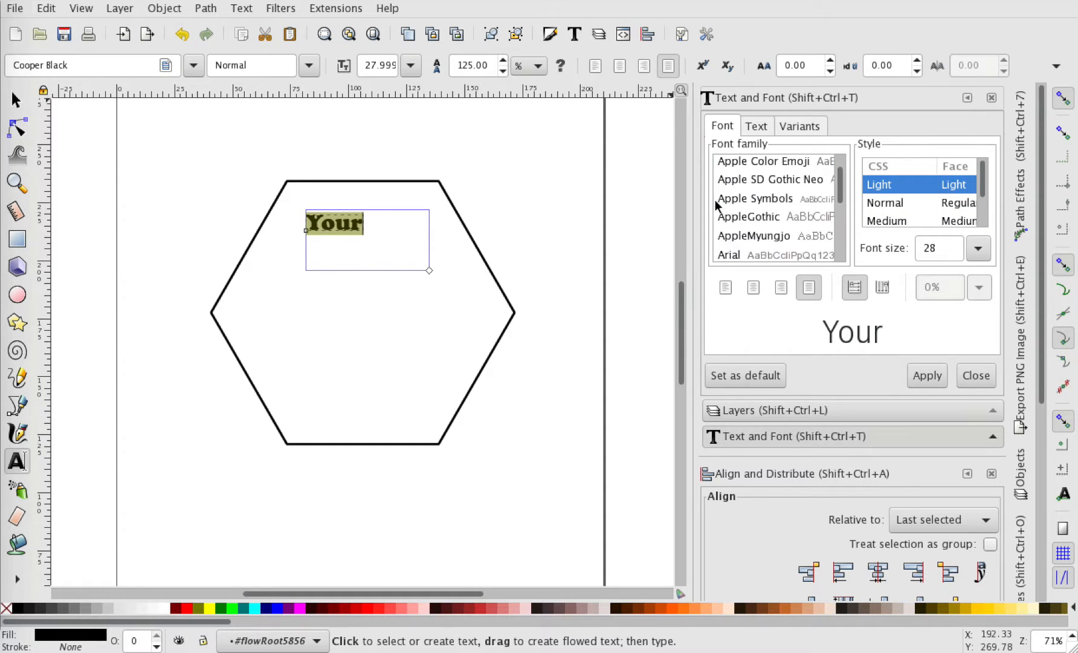
left_click(753, 232)
left_click(765, 249)
scroll(769, 250, "up", 10)
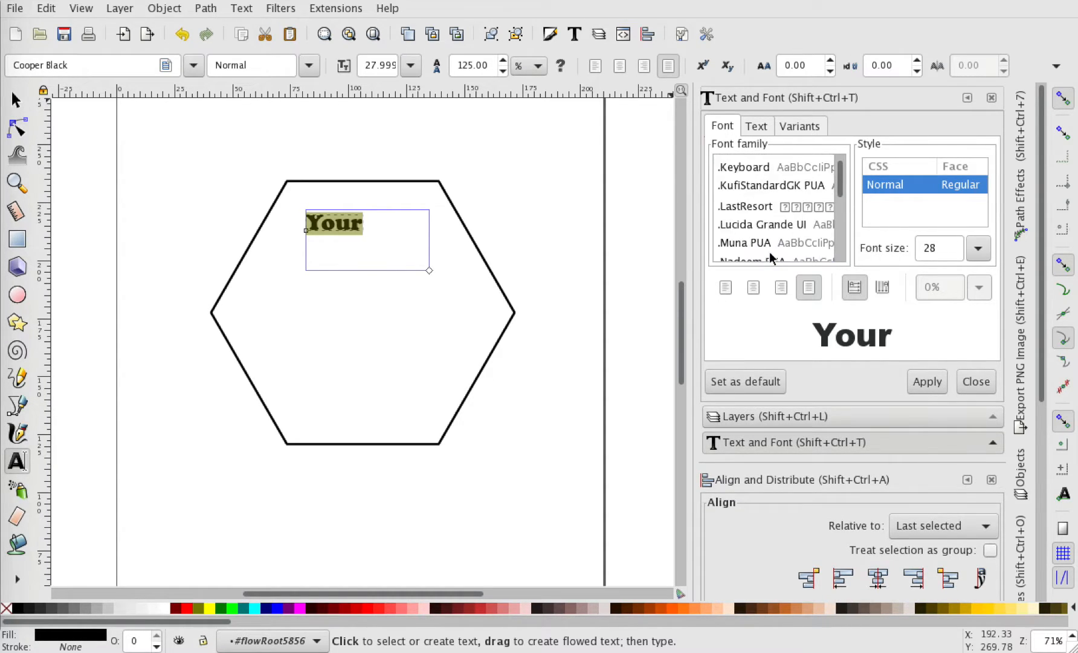
scroll(773, 203, "down", 3)
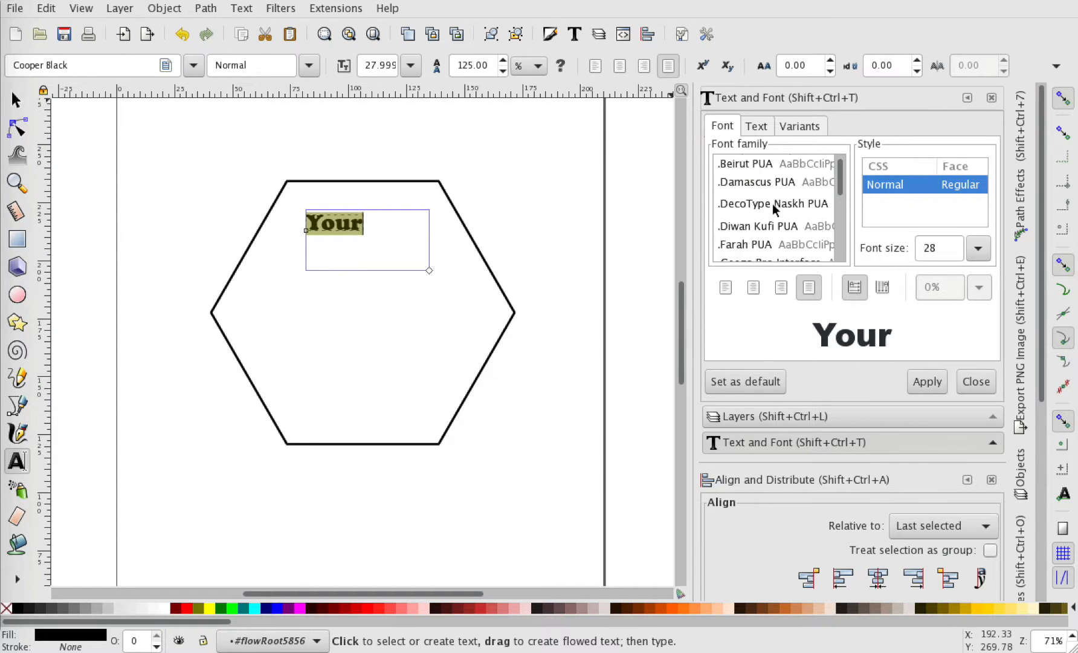
left_click(778, 243)
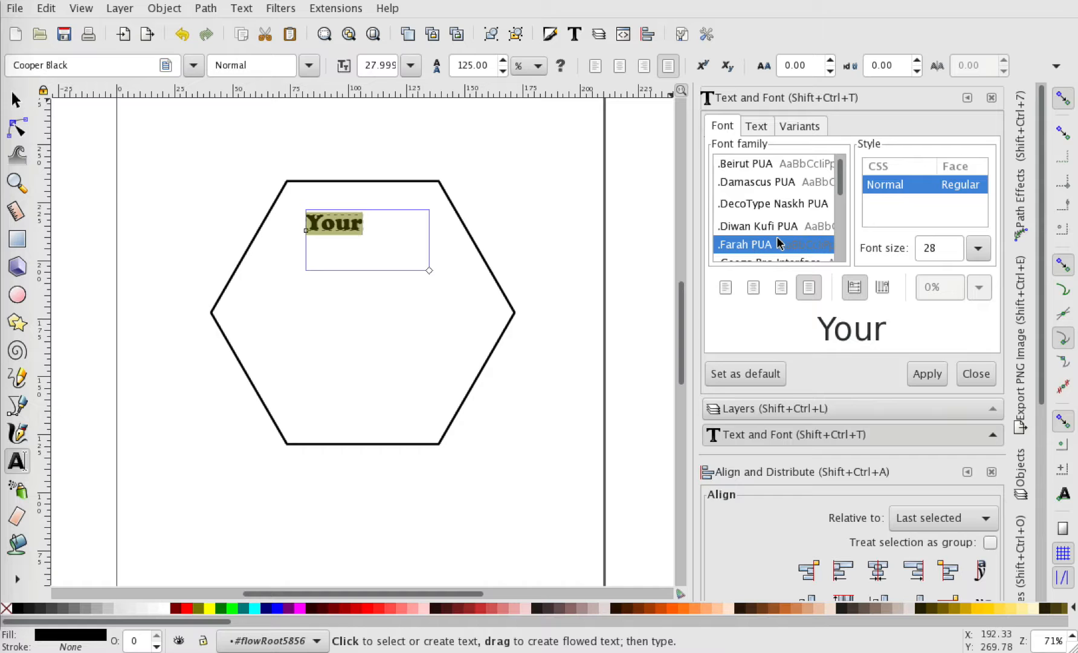
- Find the Savoye LET font and apply it to the word "Your" at font size 54
type("Sav")
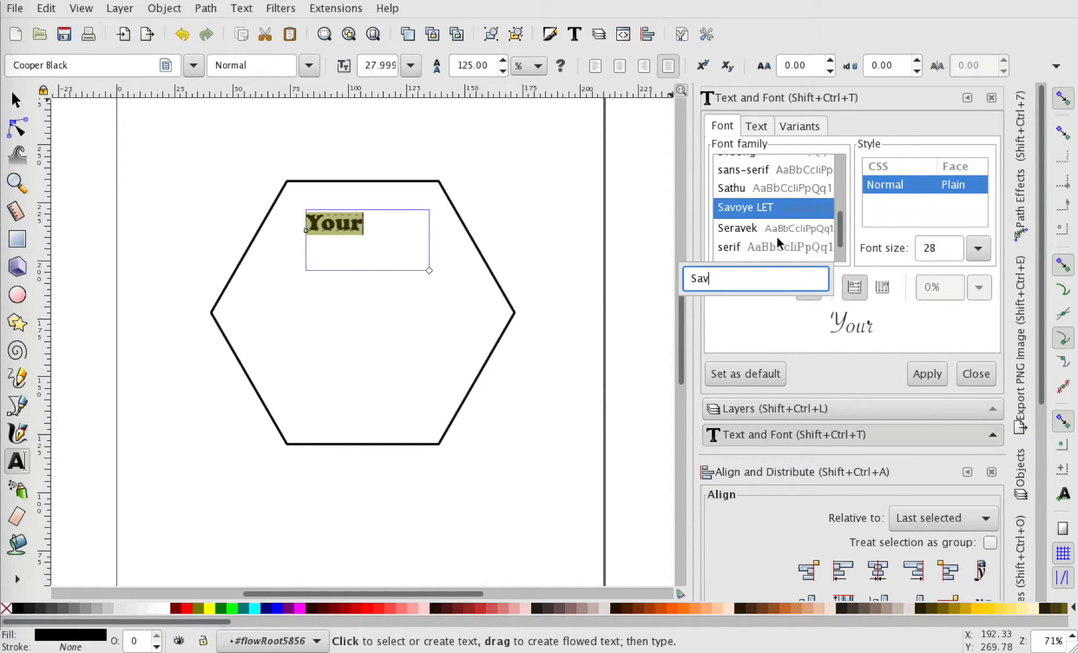
left_click(761, 214)
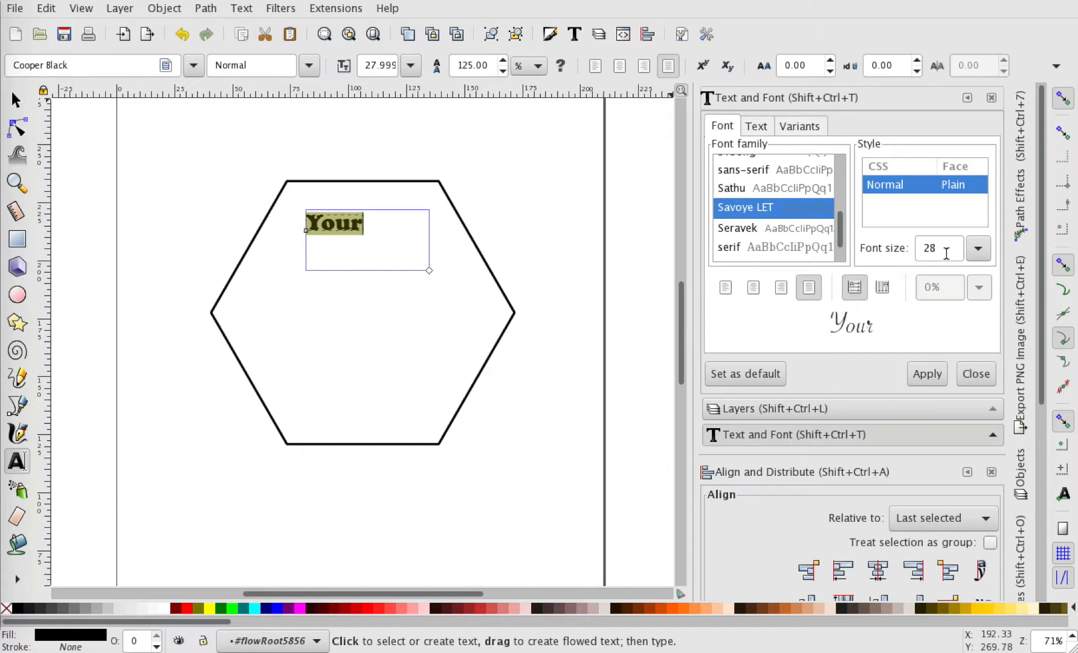
left_click(978, 248)
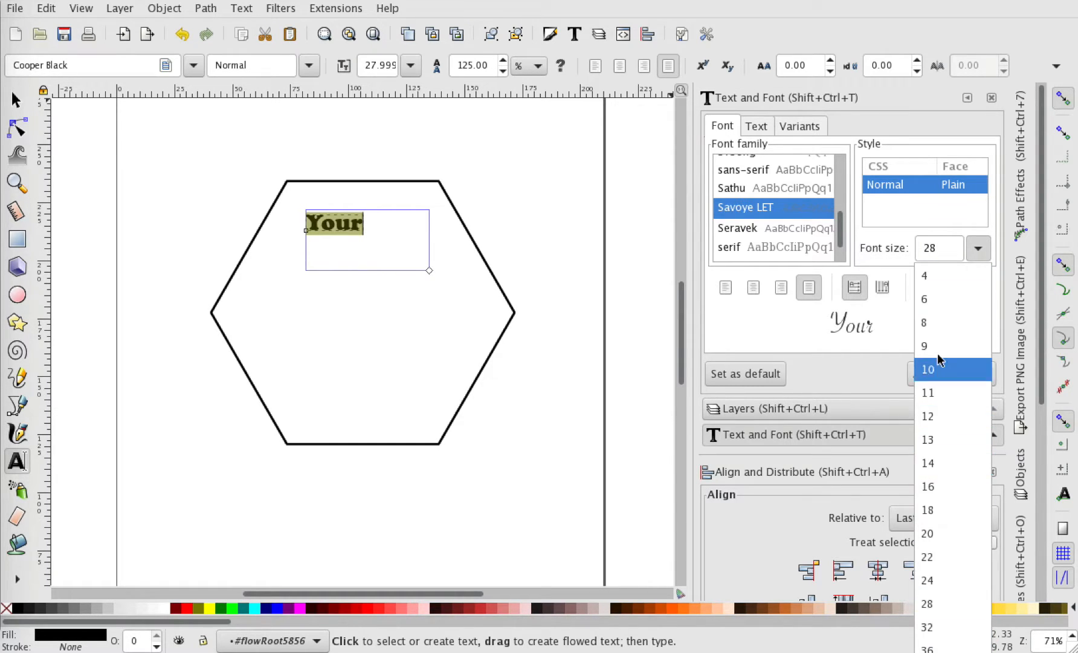
left_click(943, 249)
type("54")
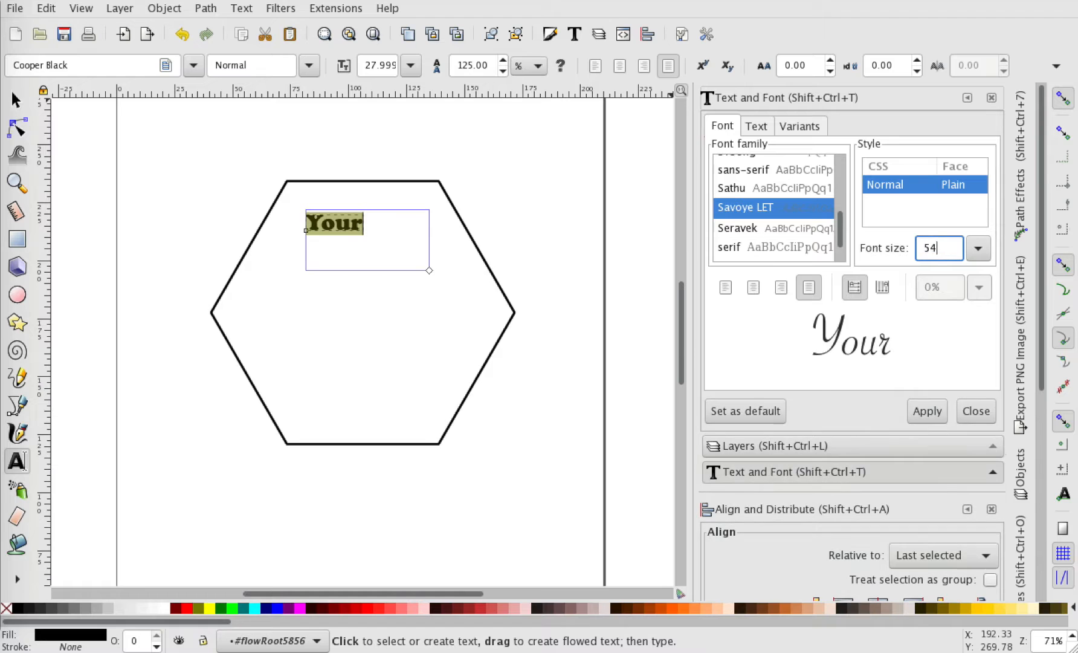
left_click(926, 411)
- Move the "Your" text towards the hexagon's upper centre, to about X 92 mm and Y 209 mm
left_click(17, 100)
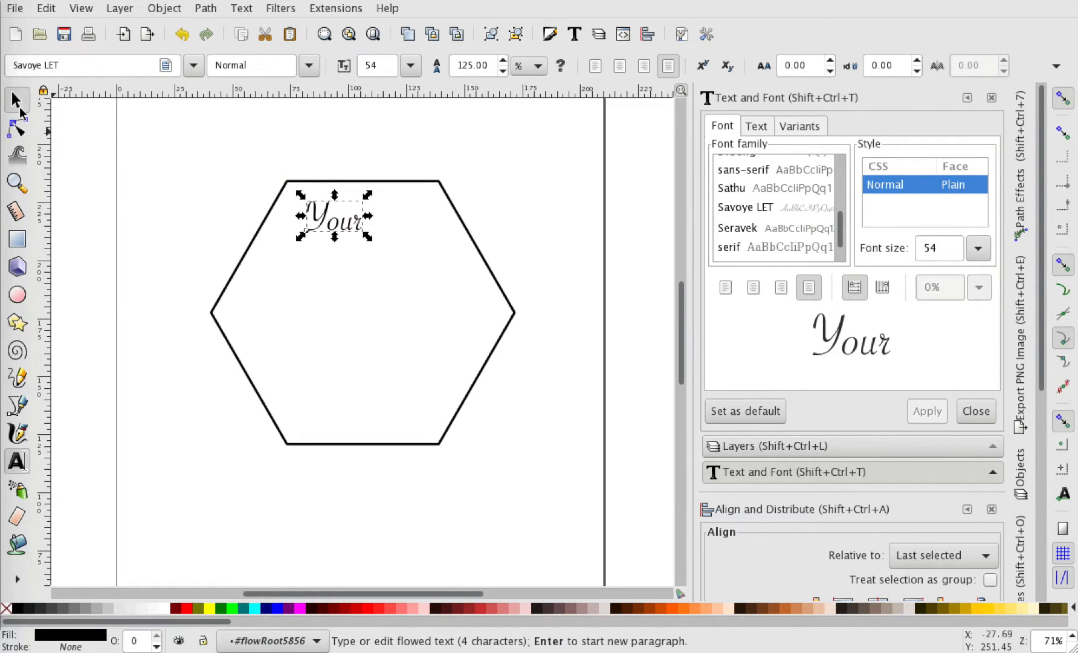
left_click_drag(351, 230, 366, 237)
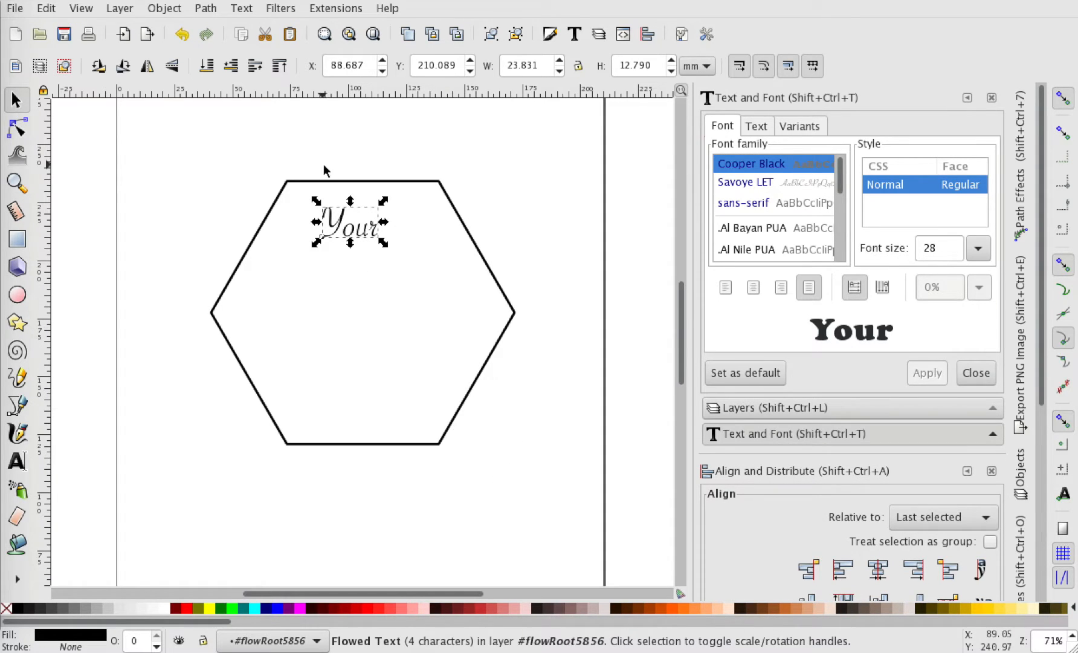
left_click_drag(368, 238, 374, 238)
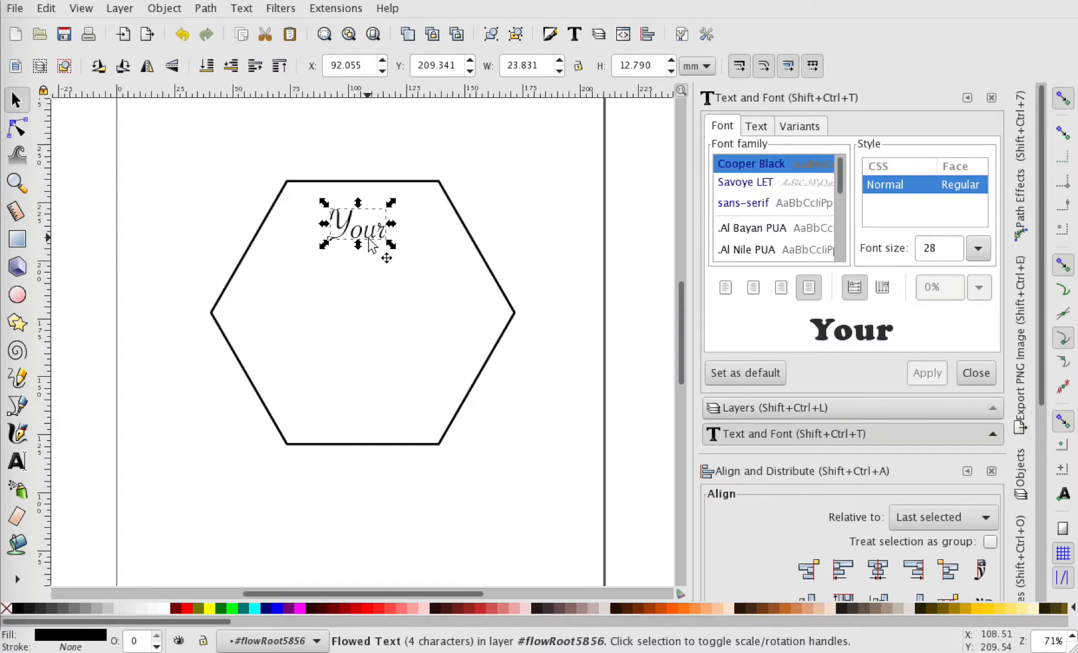
- Duplicate the "Your" text and move the copy about 64 mm straight down into the hexagon's lower part
right_click(360, 233)
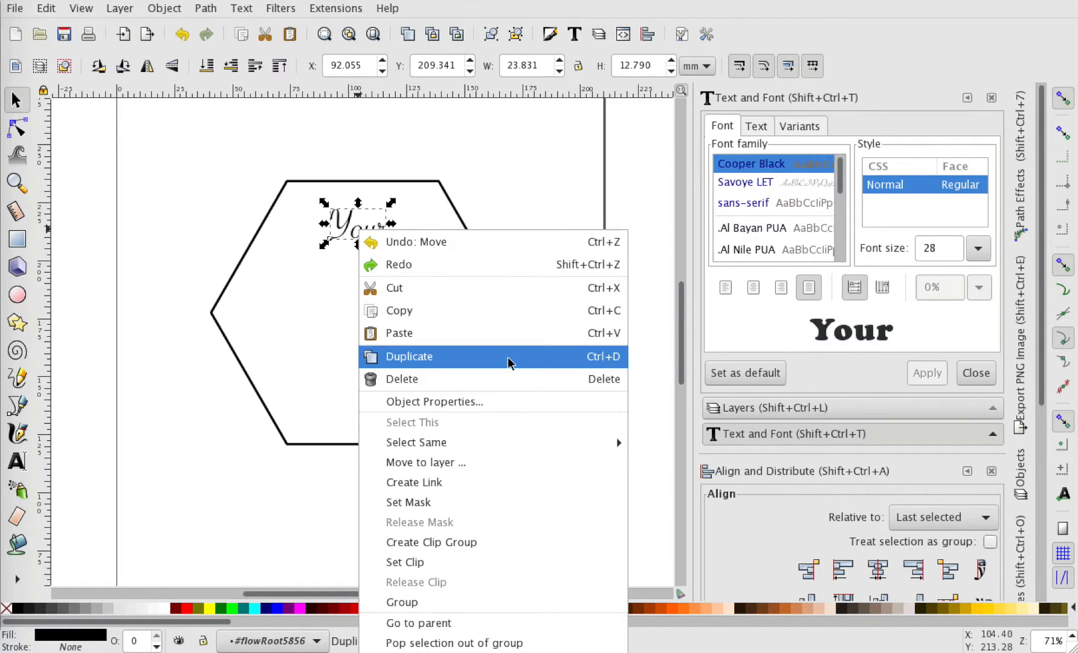
left_click(491, 357)
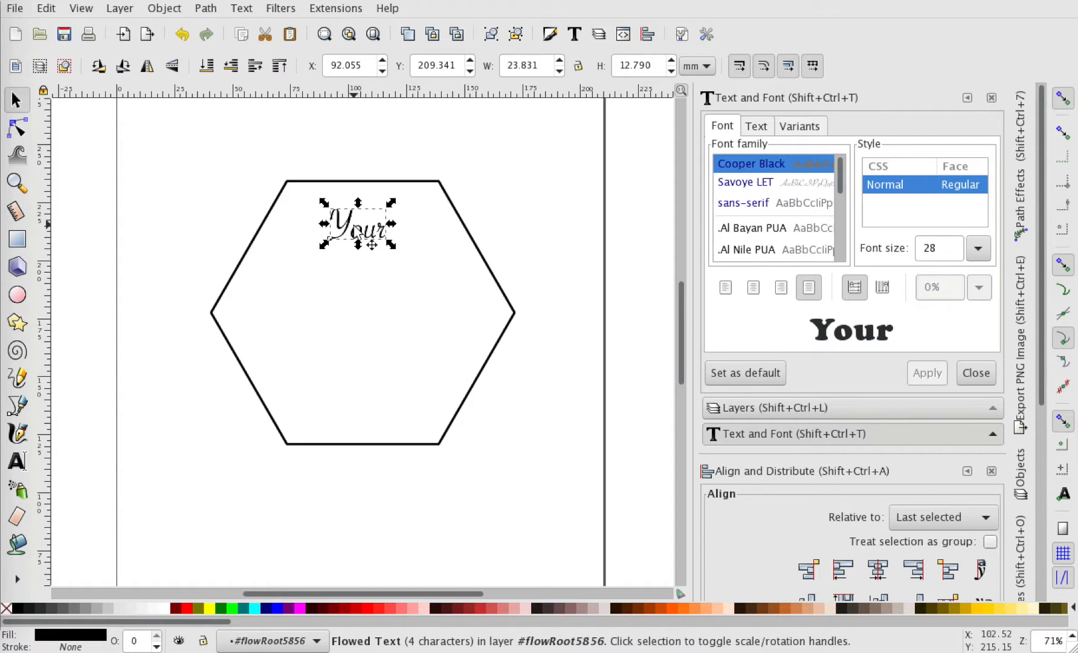
left_click_drag(358, 233, 360, 374)
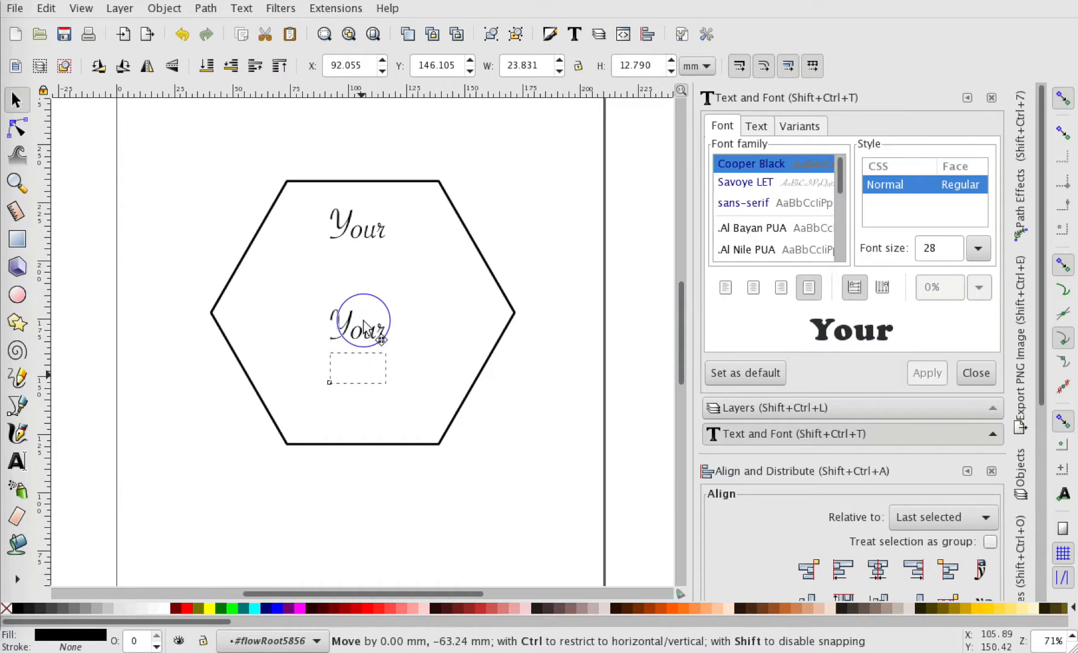
left_click_drag(364, 321, 373, 378)
- Replace the word in the lower text copy with "Here" and finish editing the text
double_click(367, 381)
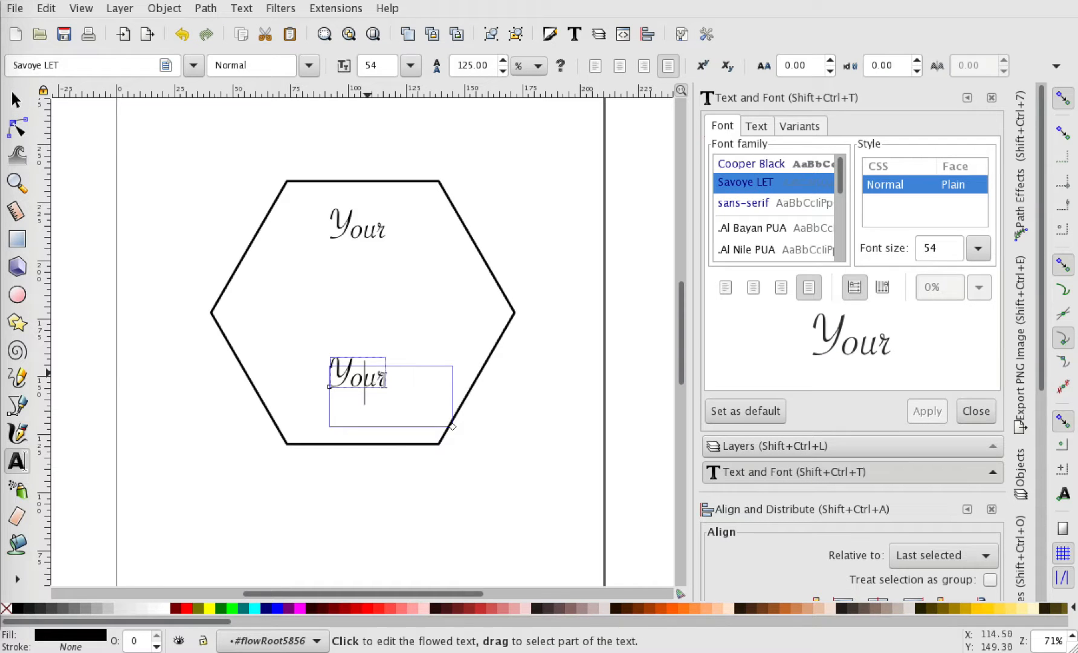
double_click(361, 380)
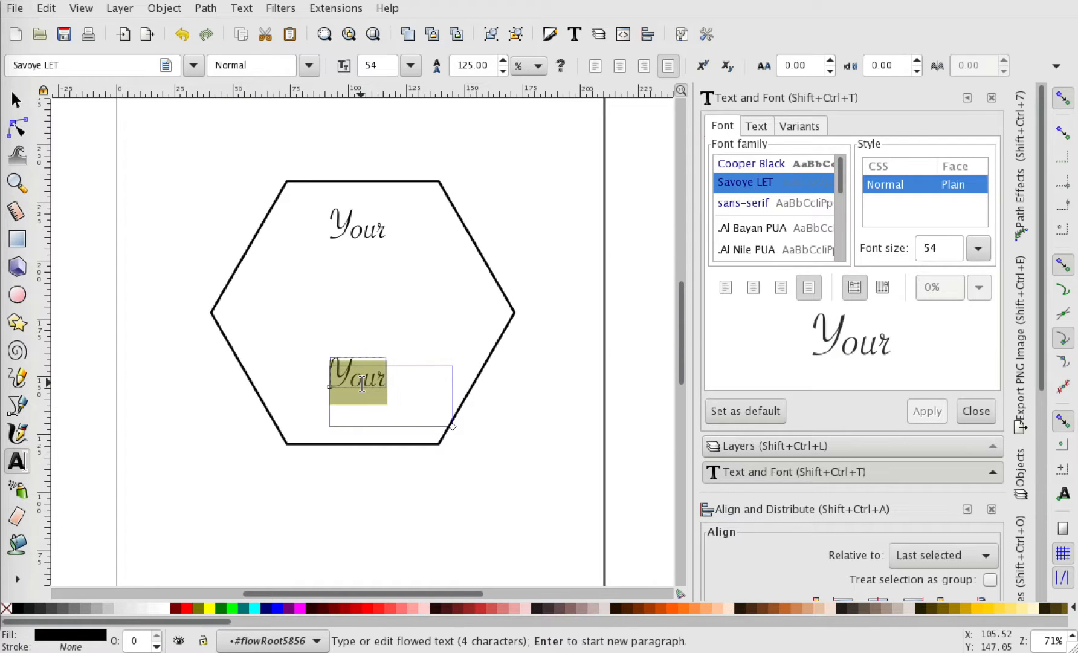
double_click(363, 382)
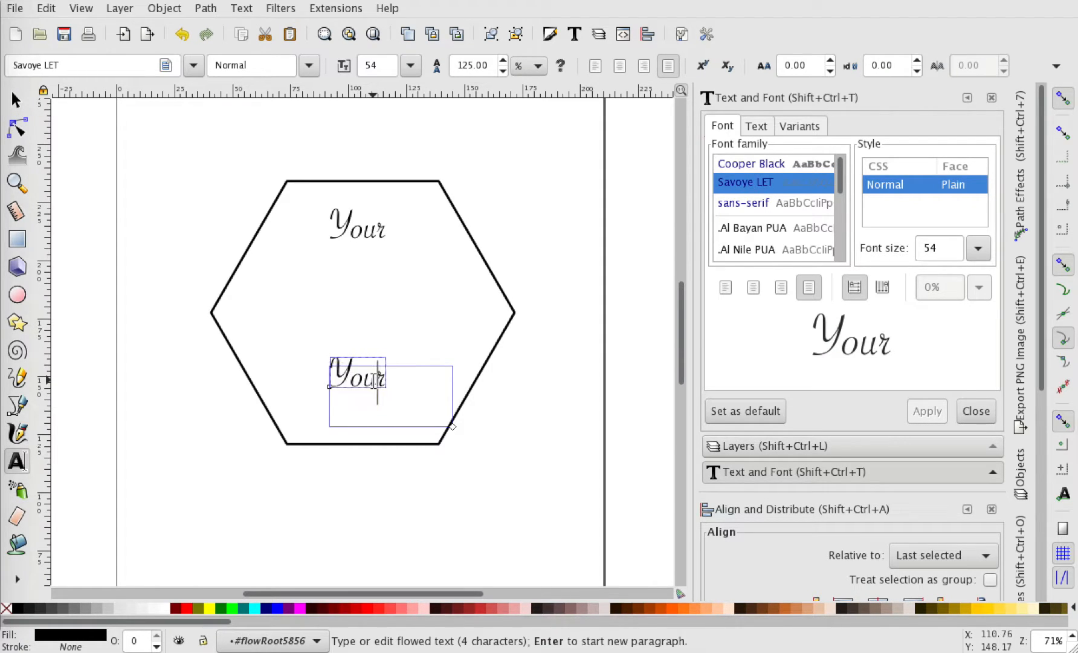
double_click(374, 382)
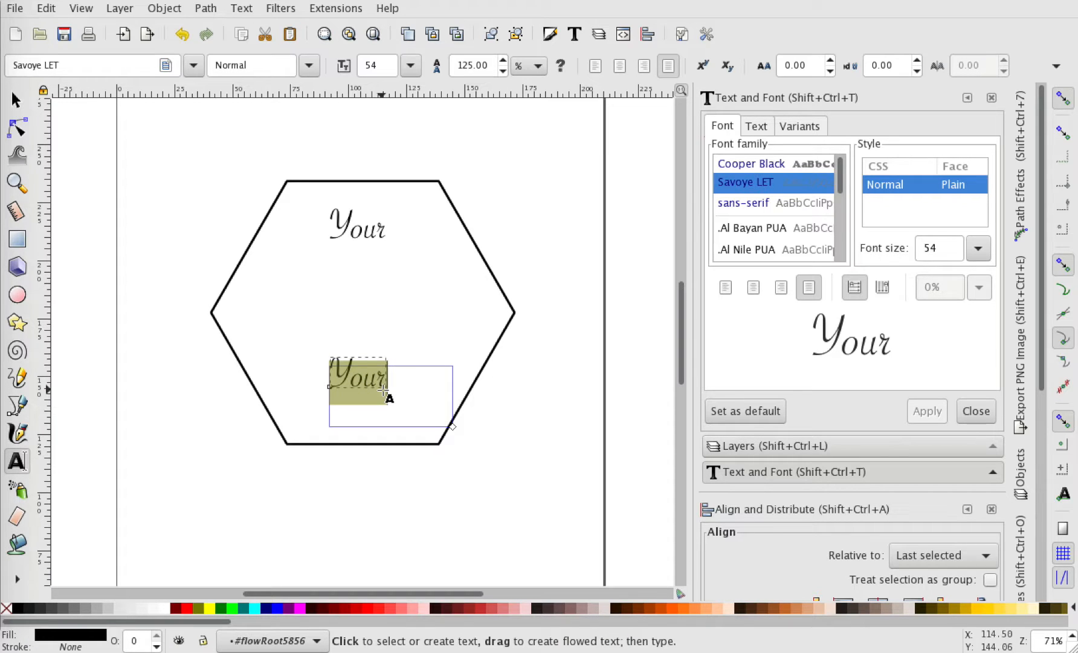
key("BackSpace")
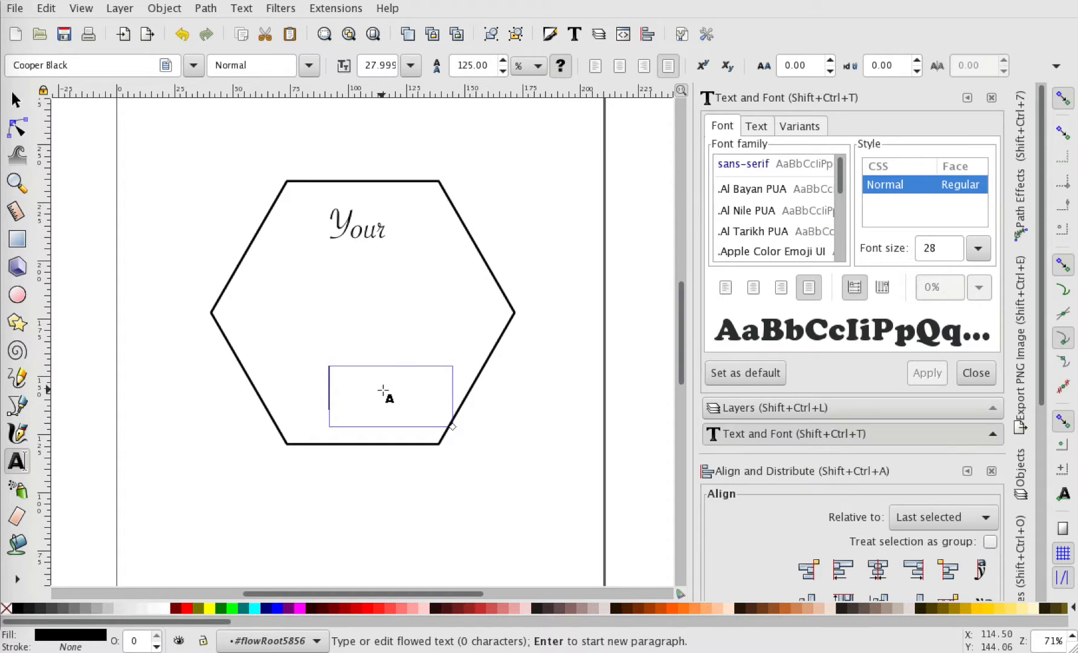
type("Here")
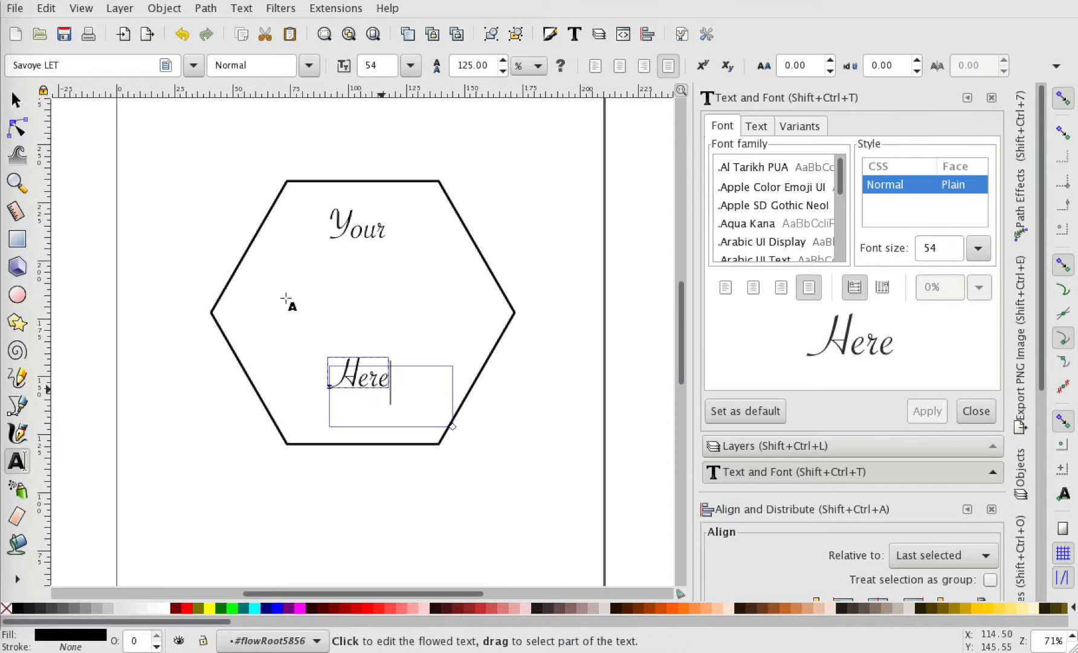
key("Escape")
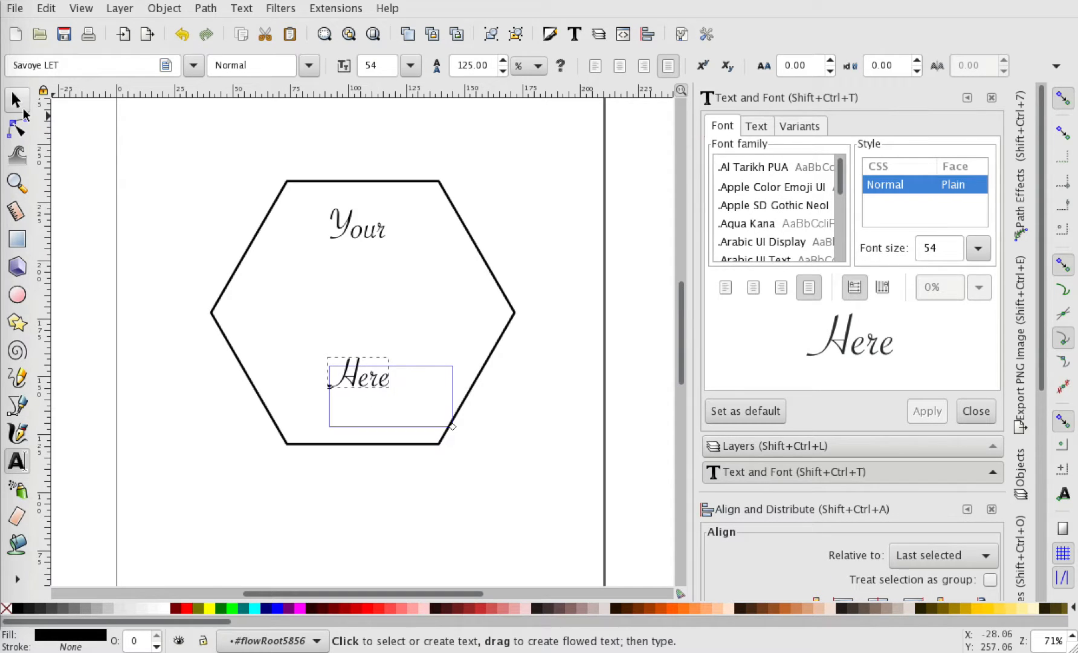
left_click(18, 103)
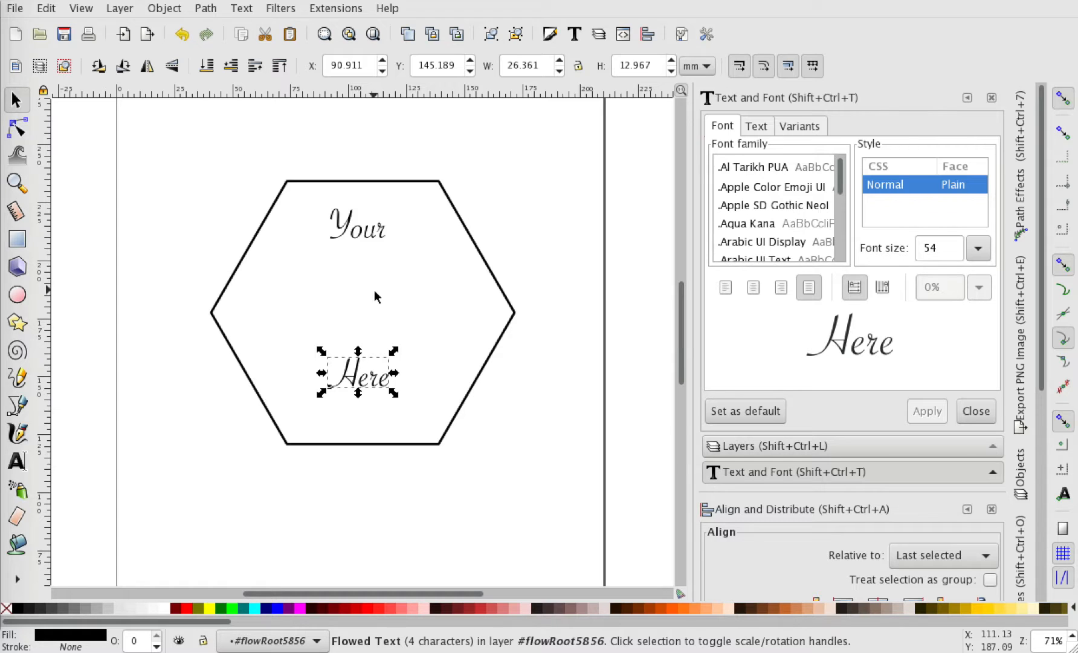
- Duplicate the "Your" text in the hexagon's upper part again
left_click(358, 239)
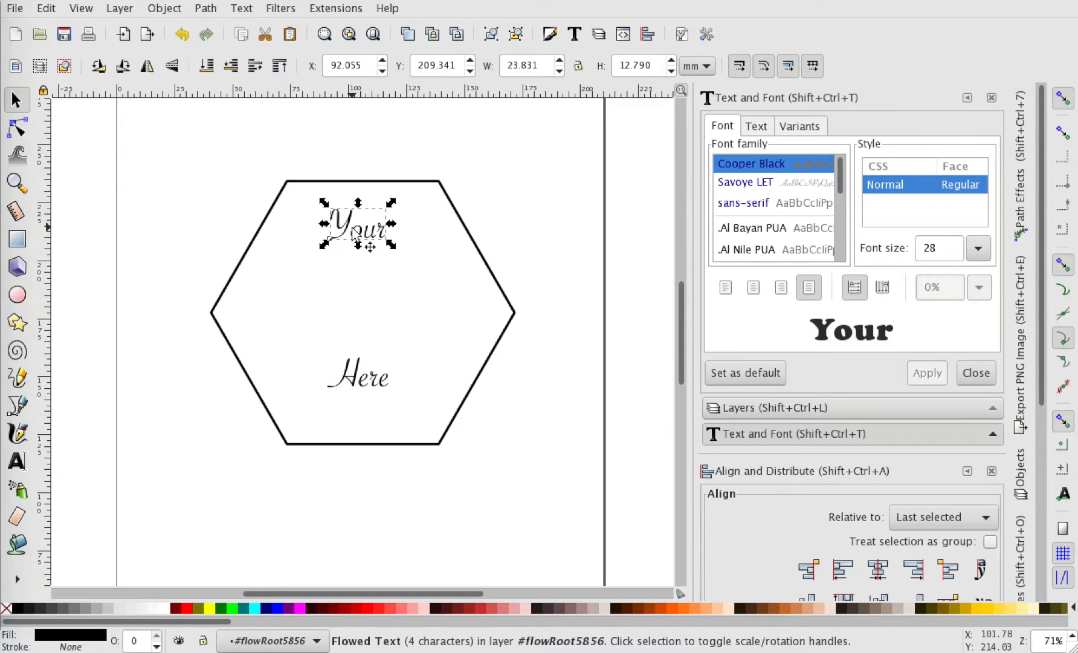
right_click(352, 229)
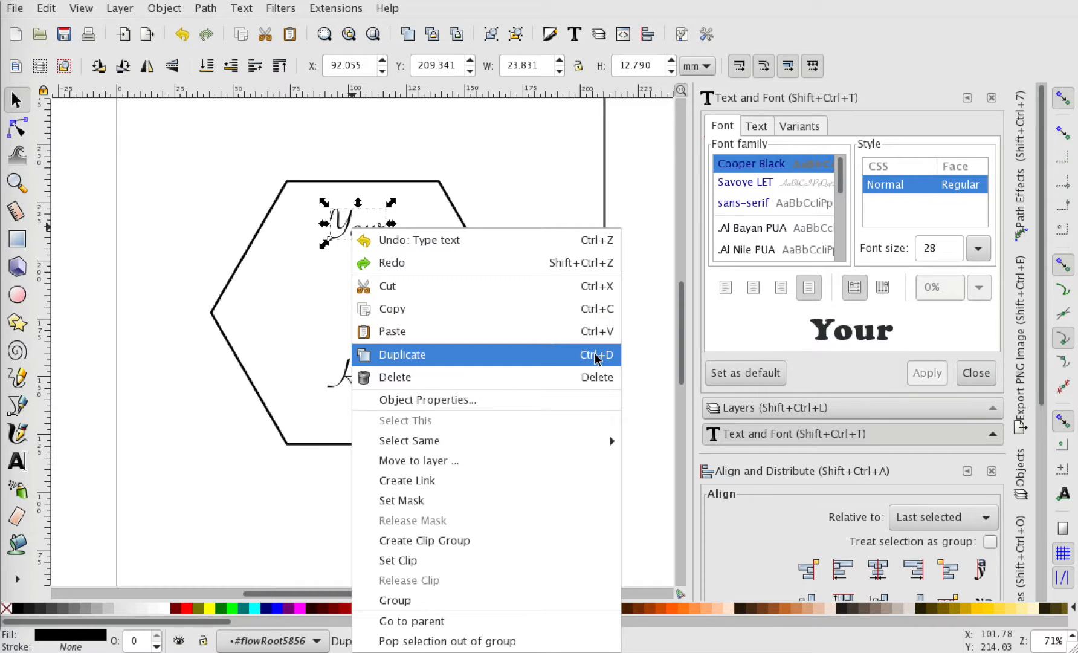
left_click(427, 355)
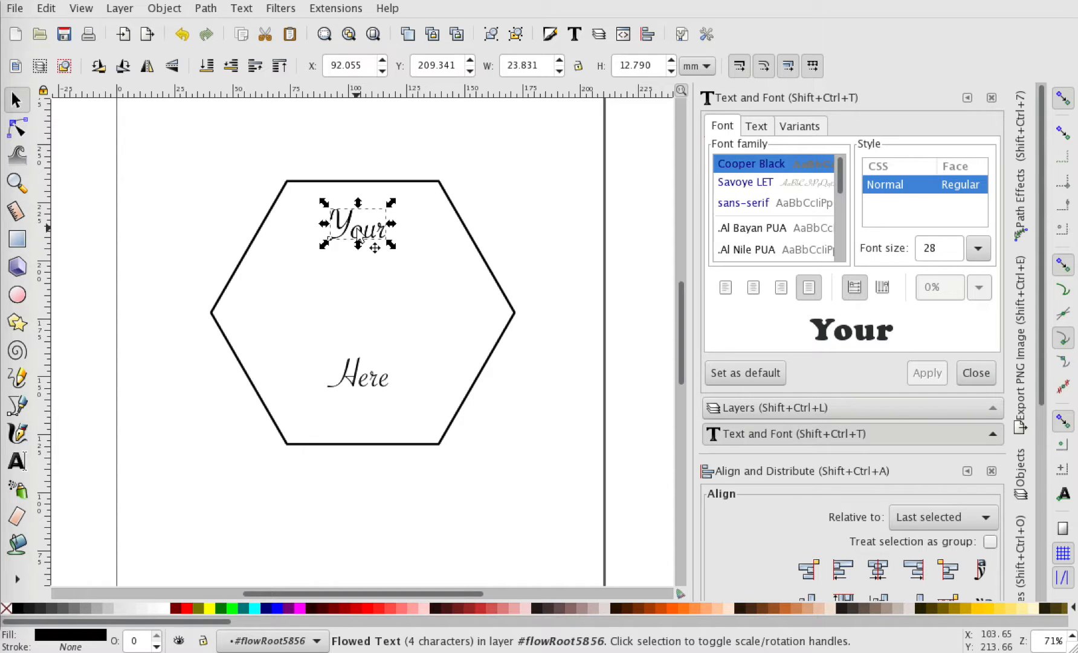
- Move the duplicated "Your" text about 31 mm straight down and replace its word with "logo"
left_click_drag(358, 235, 359, 309)
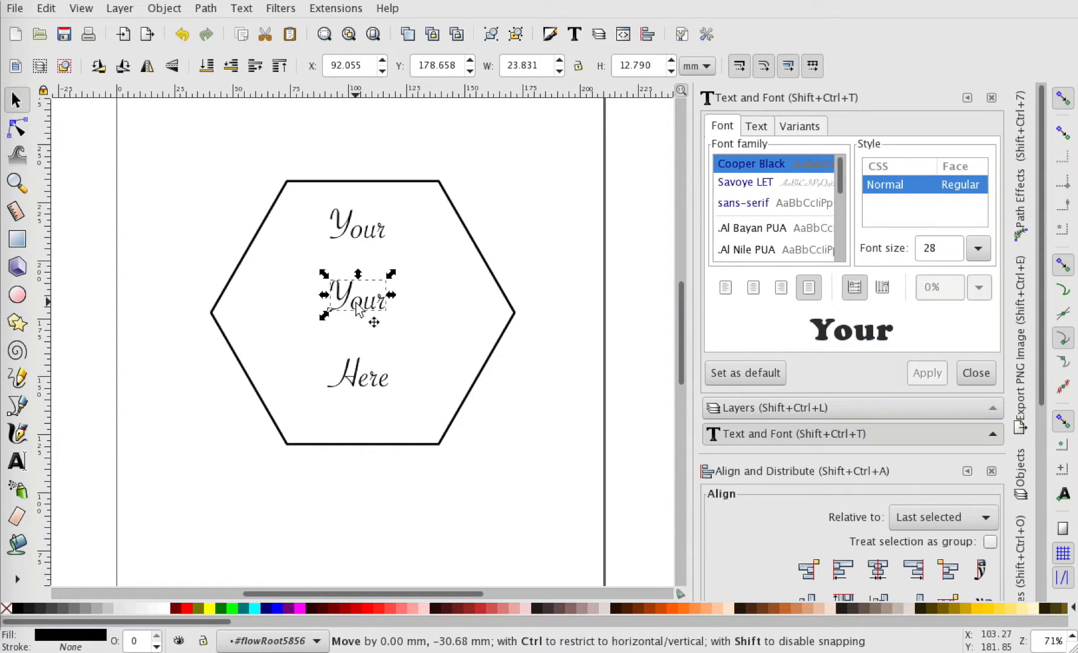
double_click(359, 308)
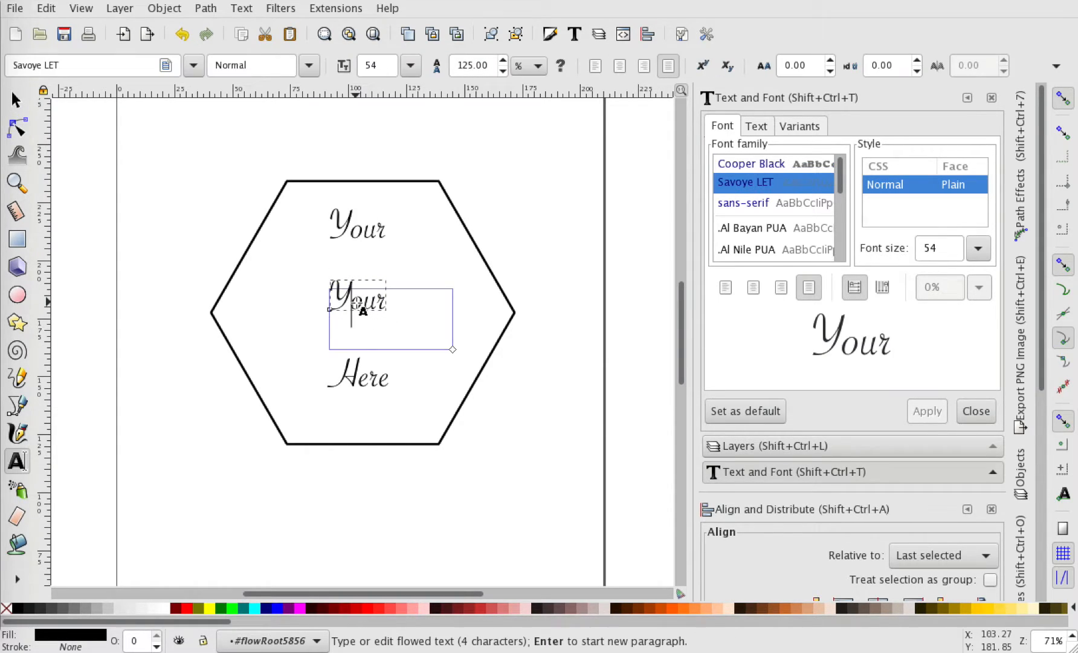
double_click(361, 304)
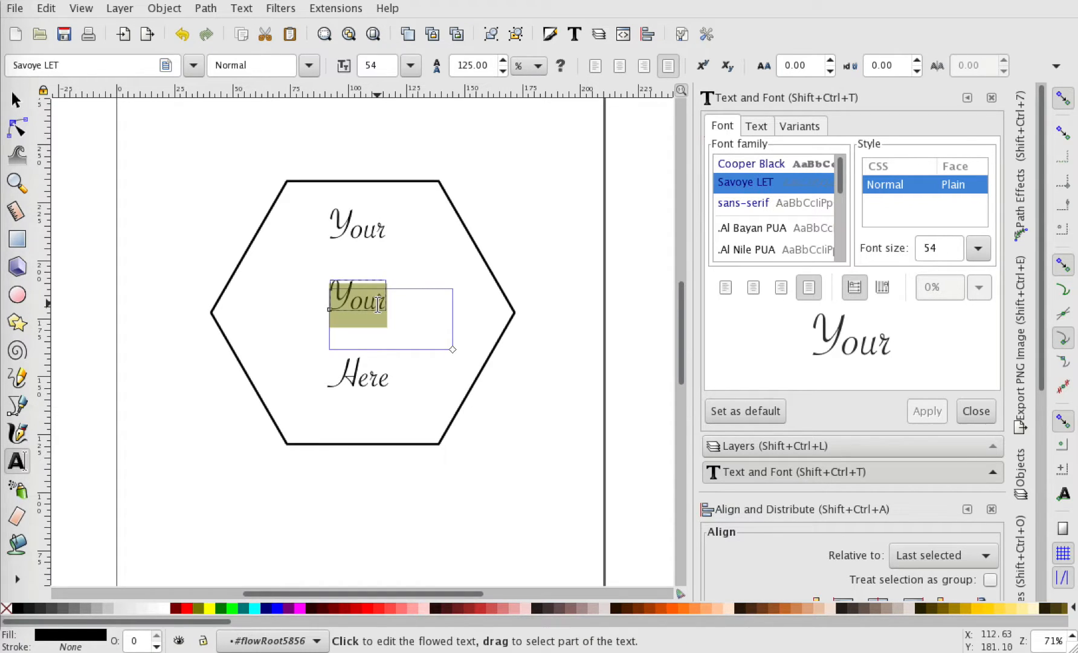
type("logo")
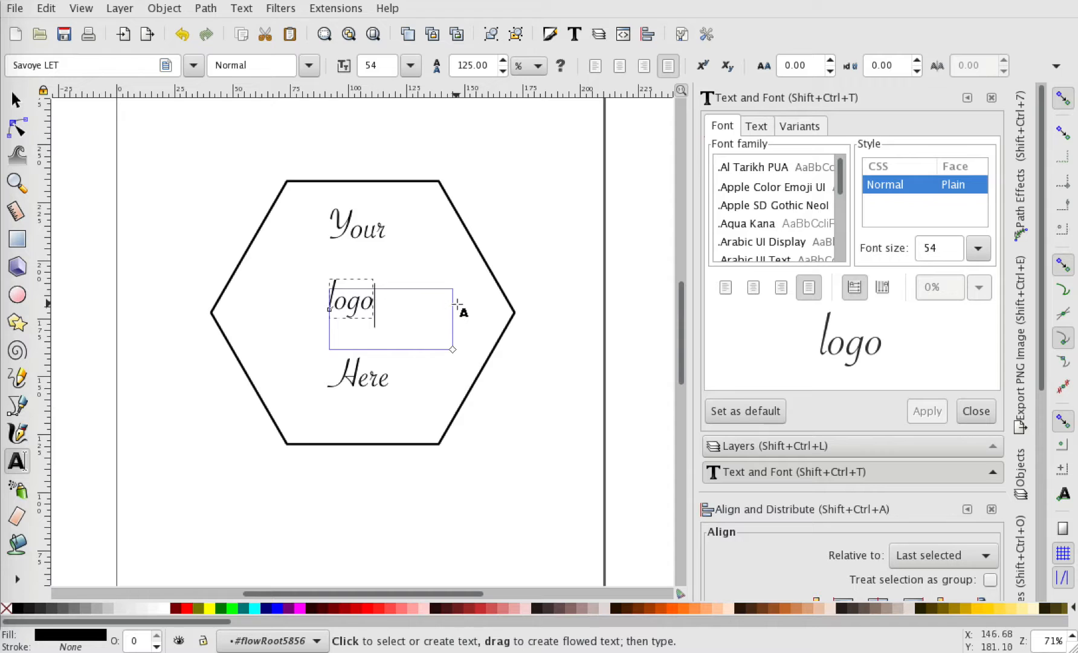
left_click(16, 100)
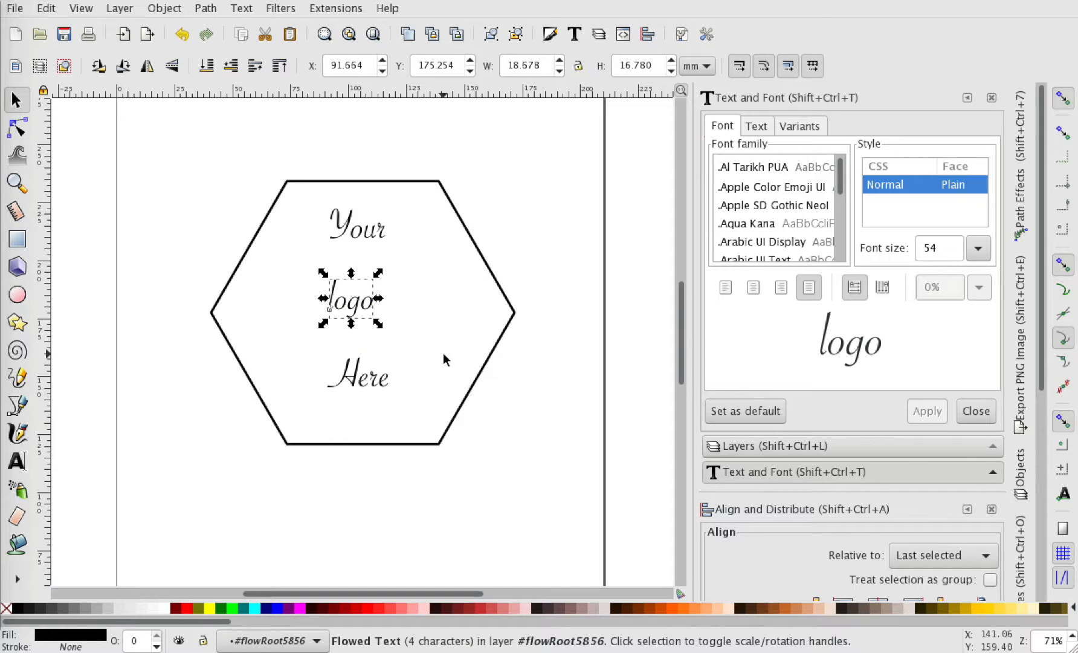
- Enlarge the "logo" text to about 44 mm wide and place it below "Your", at about X 83 mm and Y 171 mm
left_click_drag(357, 308, 414, 350)
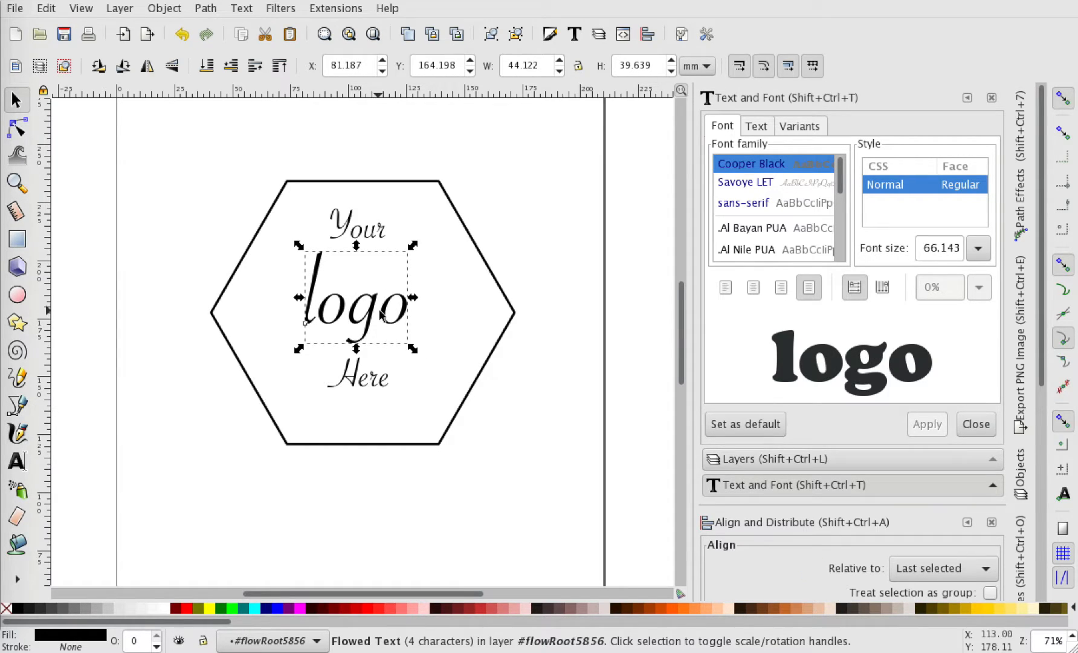
left_click_drag(377, 313, 376, 298)
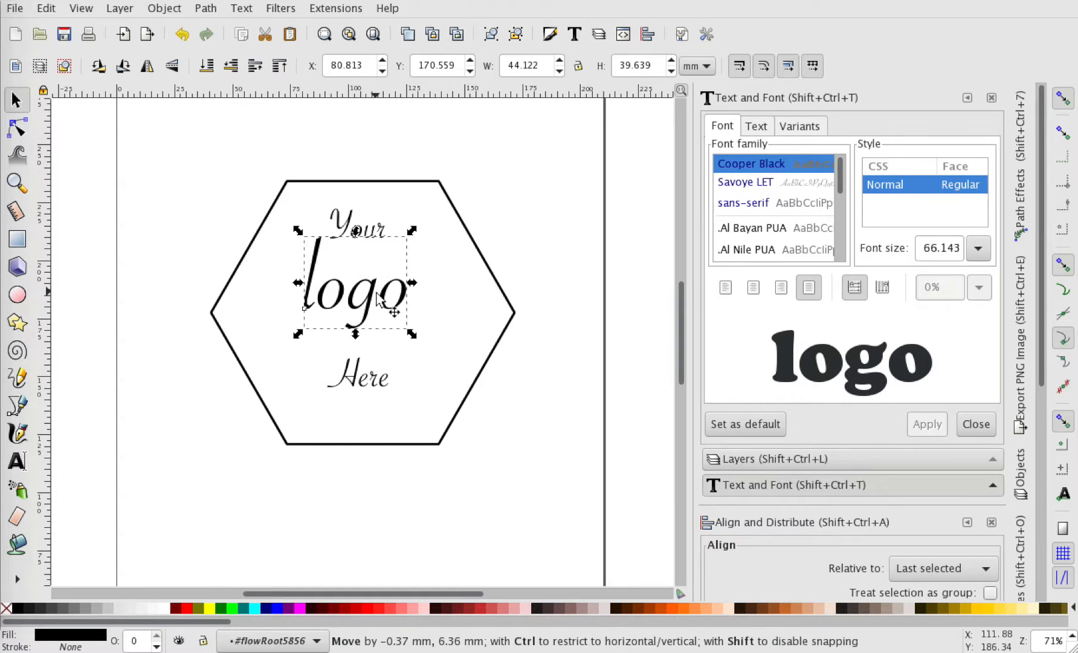
key("Right")
key("Right")
key("Right")
key("Right")
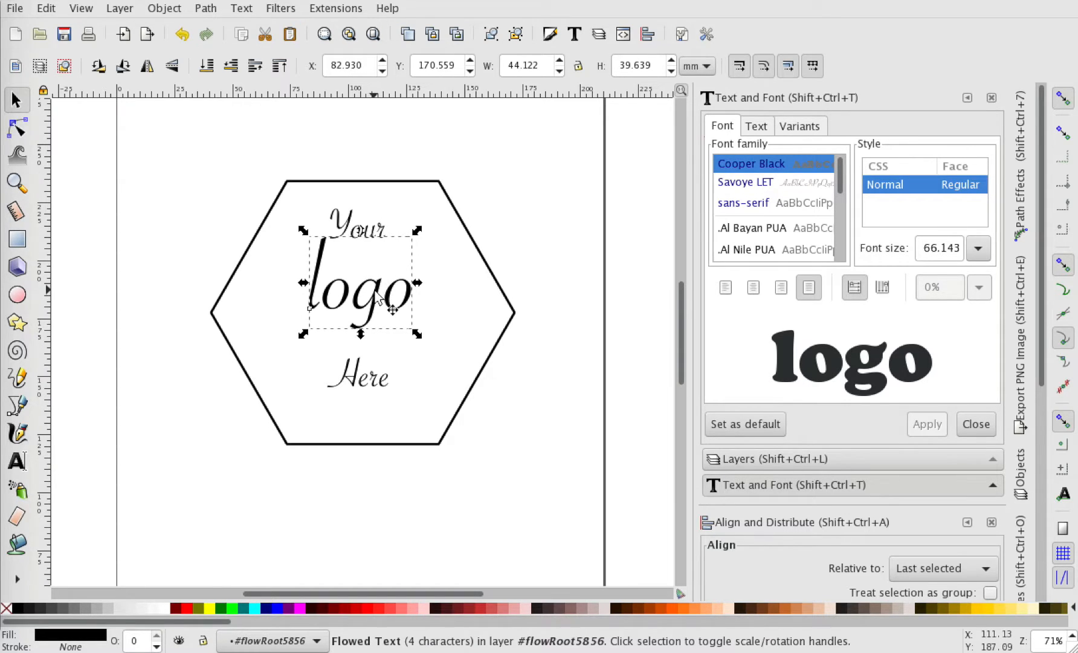
- Move the "Here" text up to sit closely beneath "logo", at about Y 156 mm
left_click(365, 370)
left_click(362, 365)
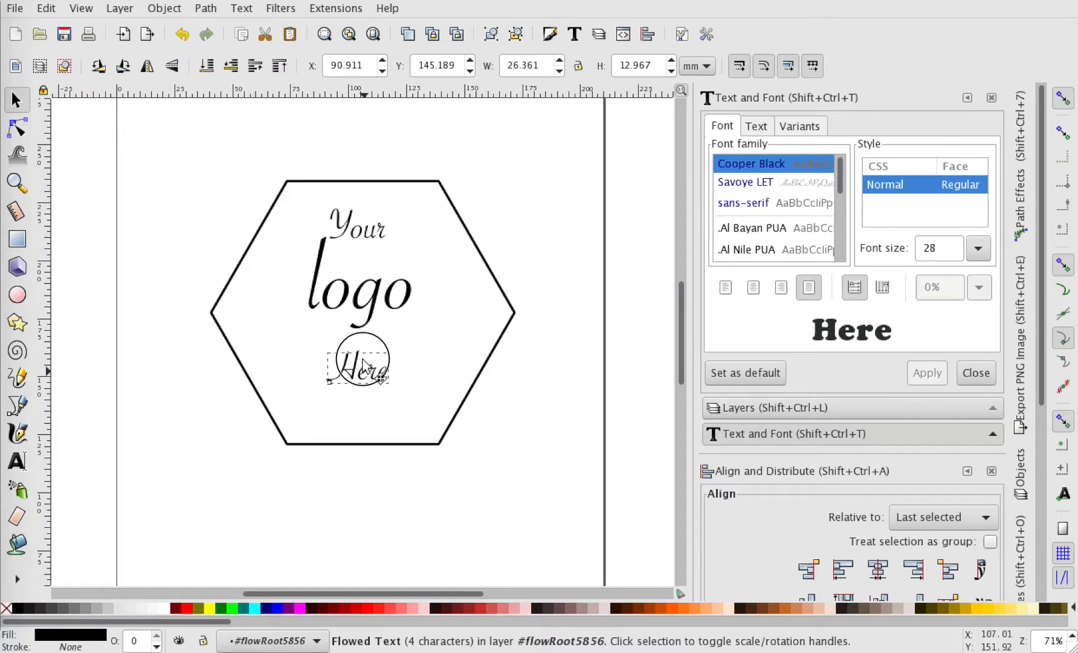
left_click_drag(363, 364, 358, 350)
- Set the font size of the "logo" text to 115 and deselect it
left_click(372, 290)
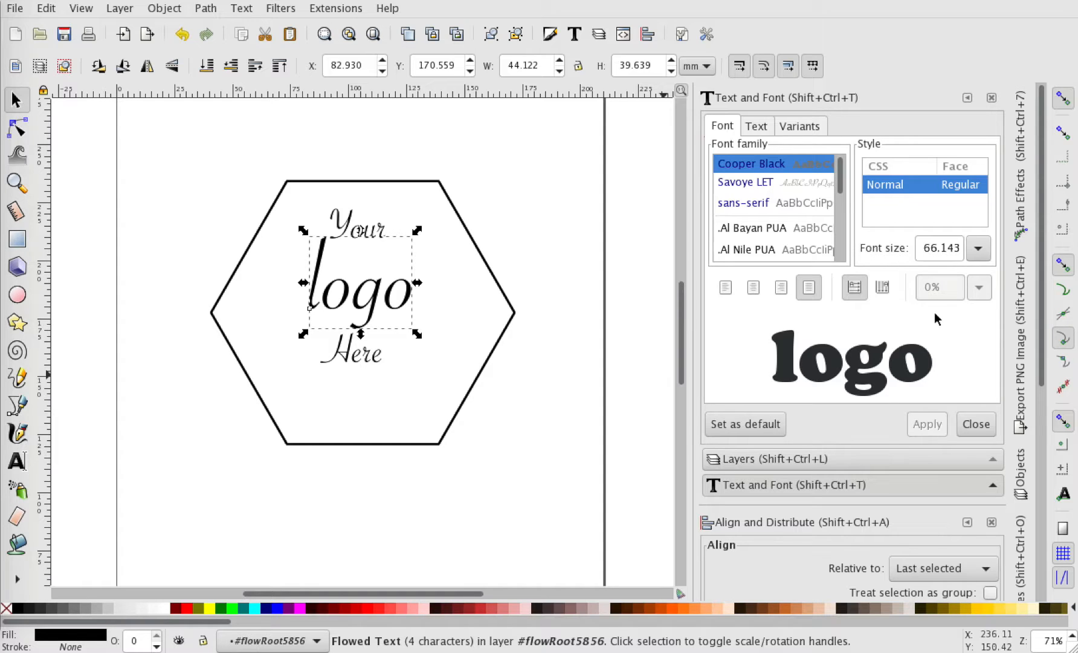
triple_click(933, 250)
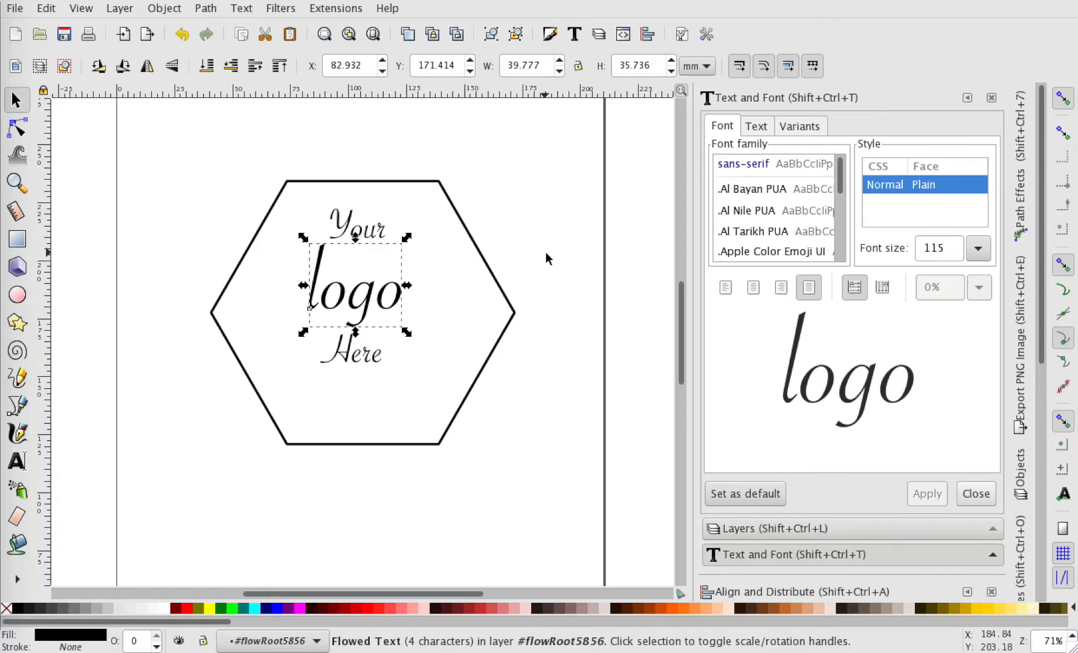
left_click(545, 253)
- Shrink the hexagon to about 95 by 82 mm and move it so that it surrounds the three words evenly
left_click(513, 312)
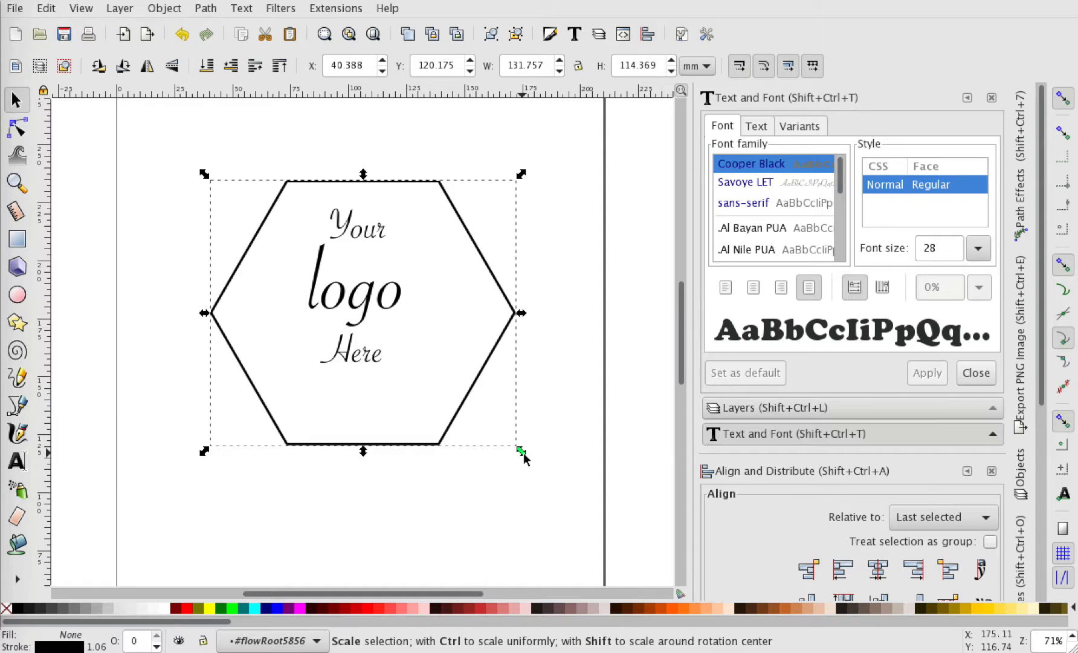
left_click_drag(521, 450, 490, 415)
left_click_drag(442, 352, 436, 334)
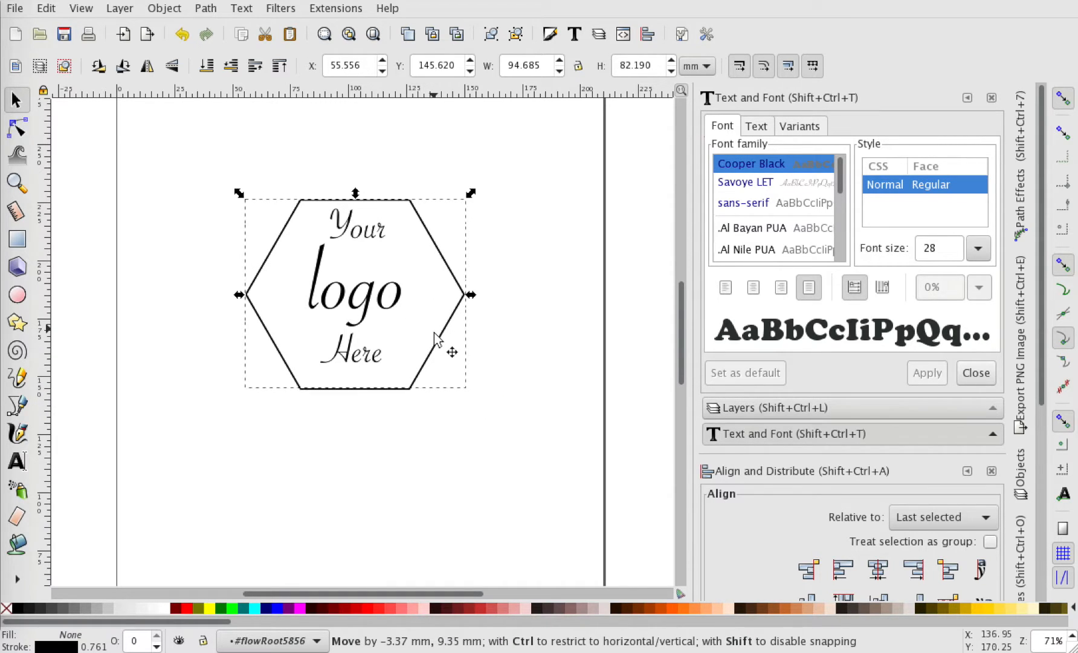
left_click(563, 380)
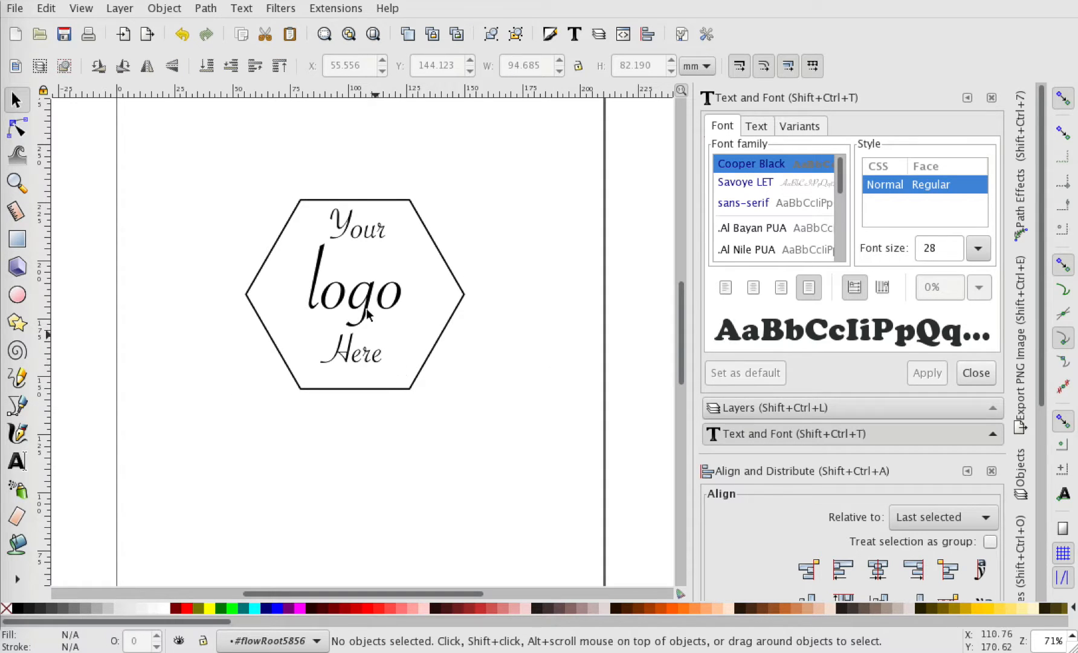
- Centre "Your", "logo" and "Here" on the hexagon's vertical axis, with the hexagon selected last and alignment relative to Last selected
left_click(365, 238)
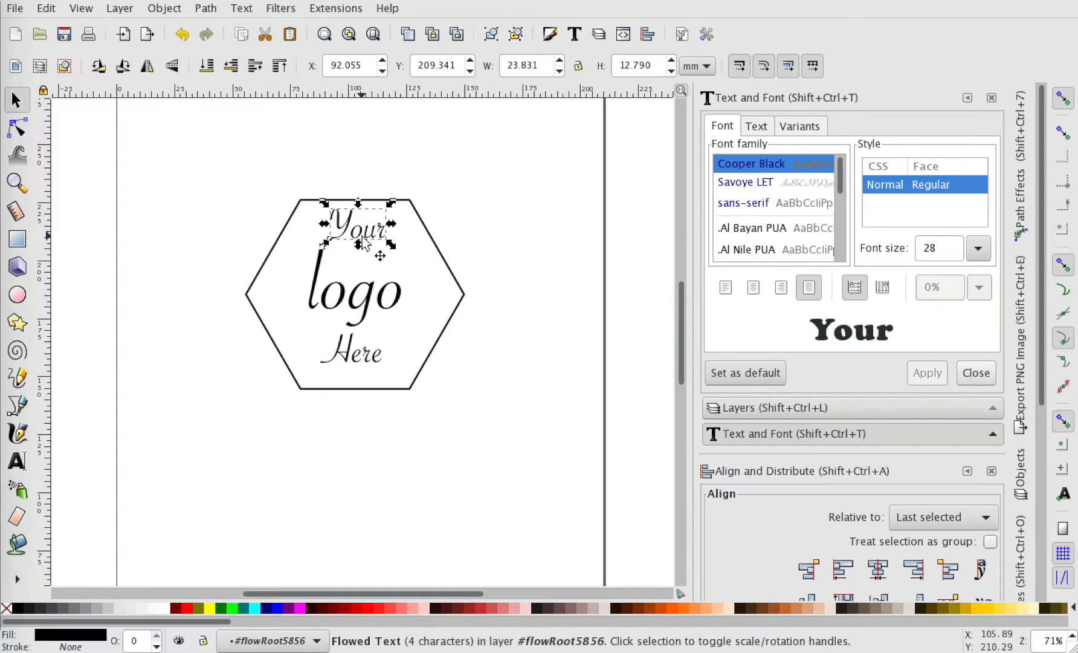
left_click(350, 291, "shift")
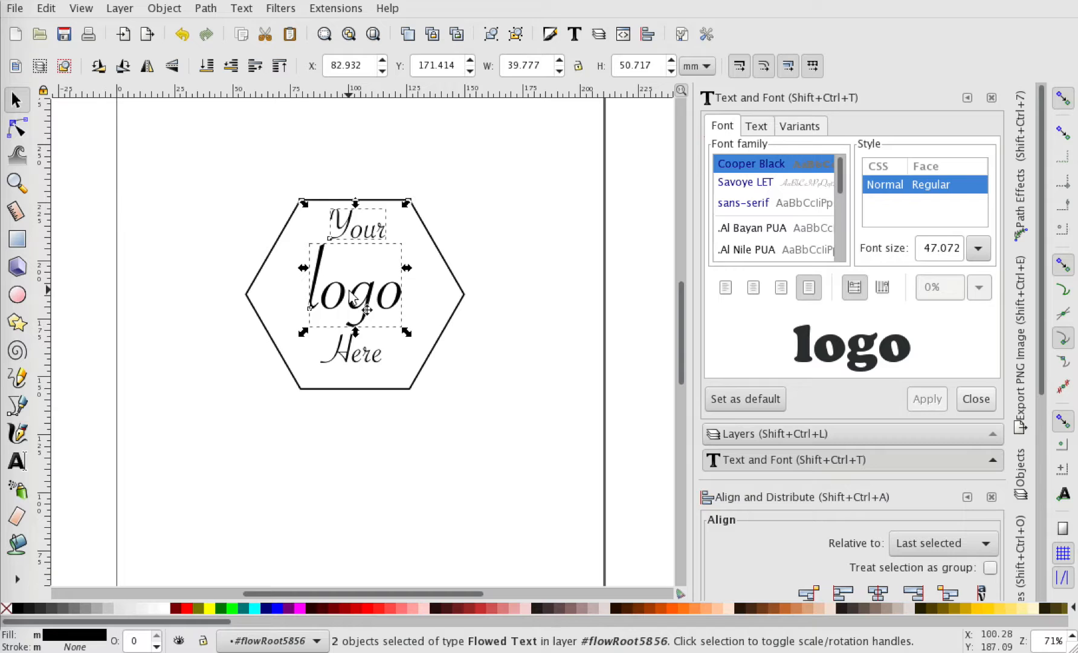
key("shift")
left_click(353, 363, "shift")
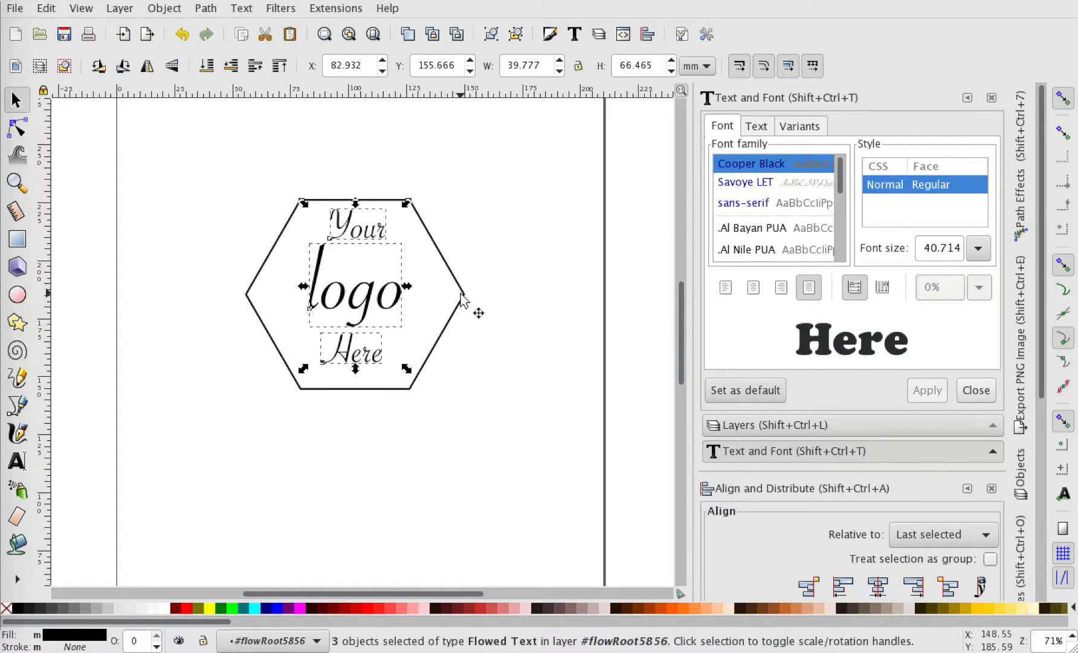
key("shift")
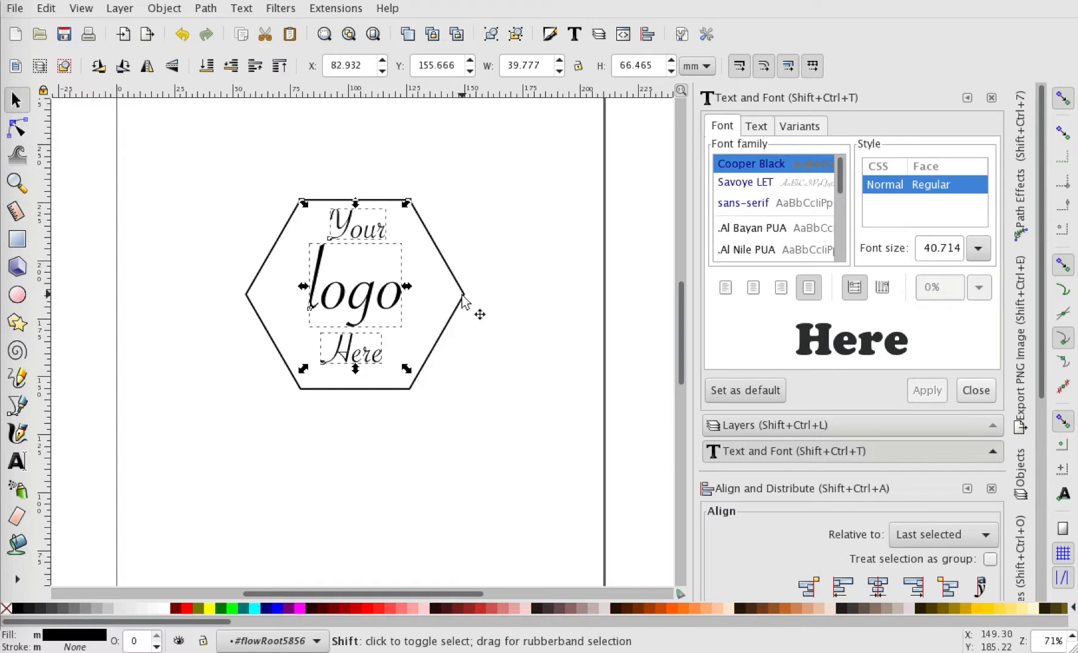
left_click(462, 301, "shift")
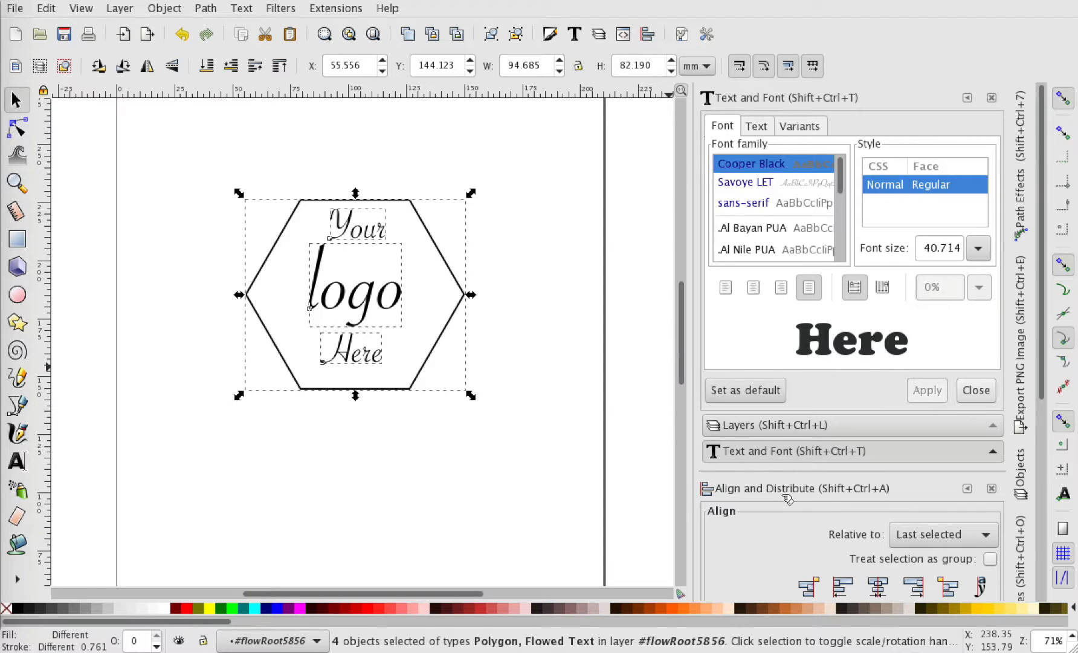
scroll(788, 499, "down", 5)
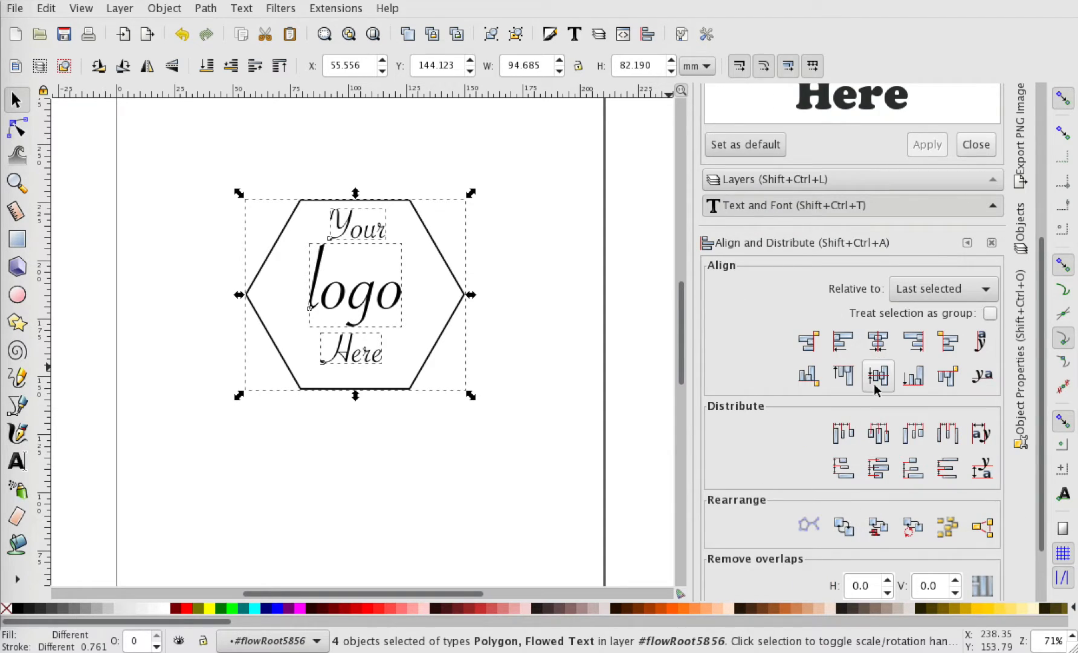
left_click(646, 35)
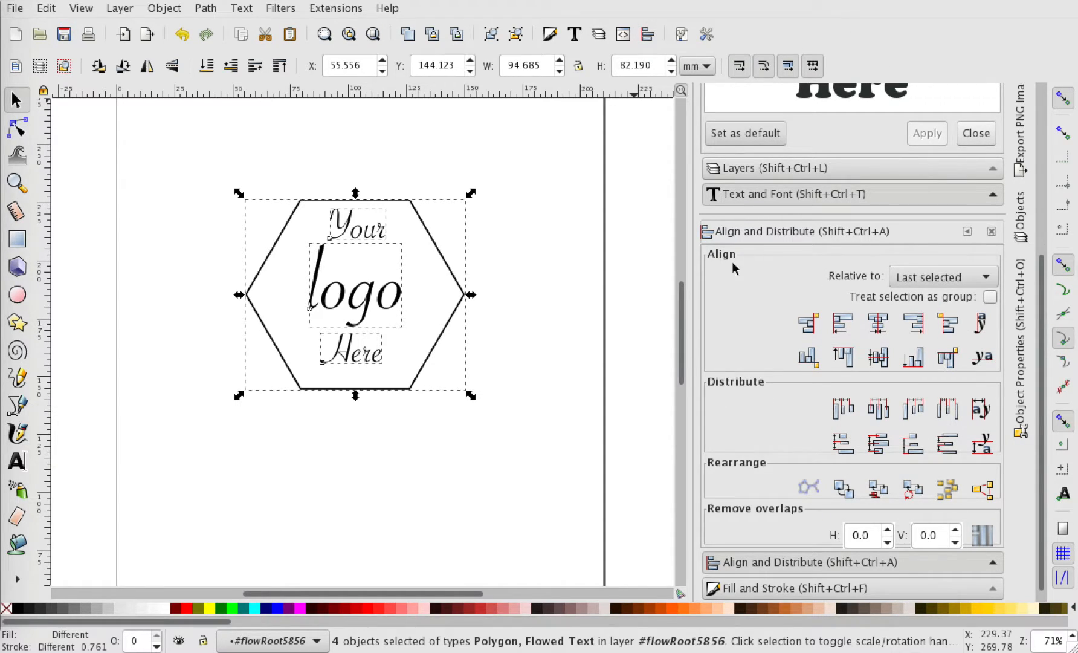
left_click(919, 280)
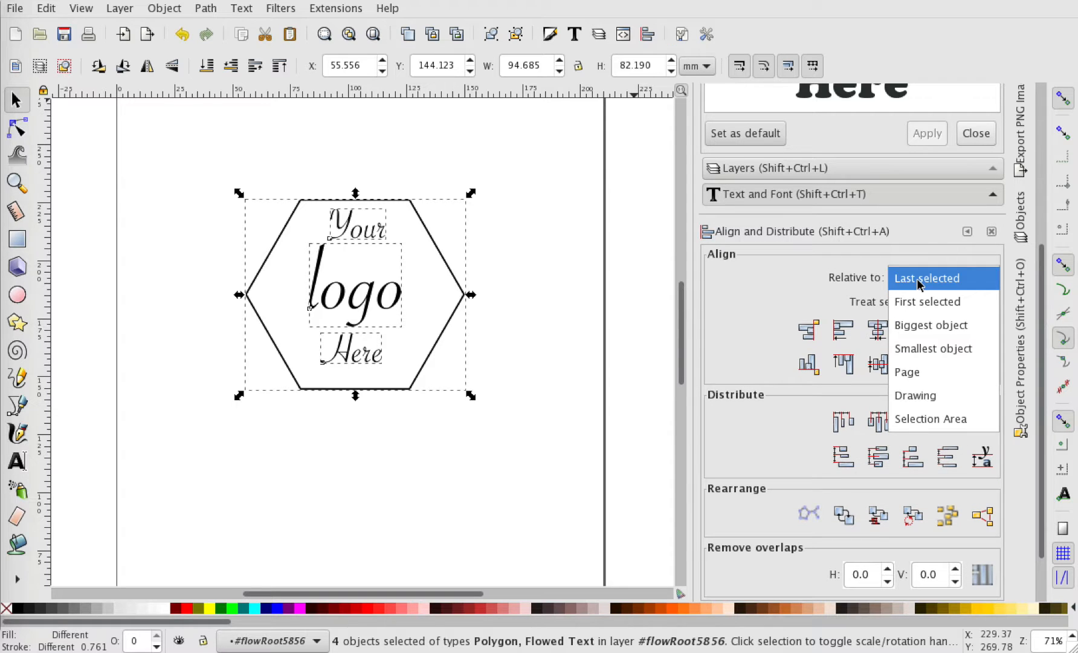
left_click(919, 279)
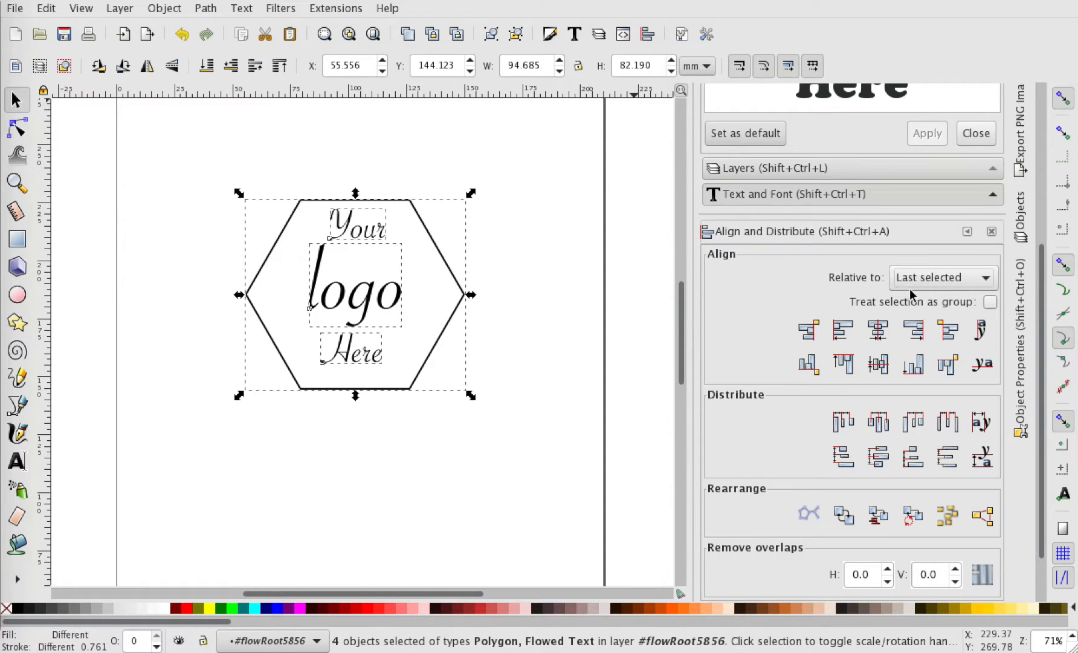
left_click(879, 343)
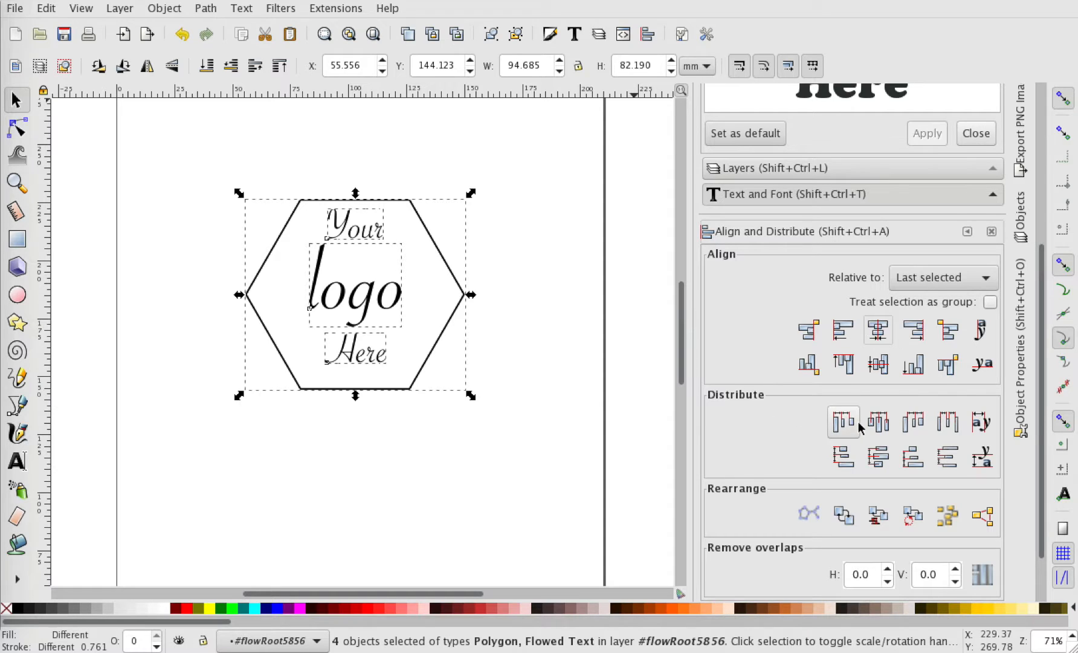
- Try centring the words on the hexagon's horizontal axis and aligning their bottom edges to its top edge, undoing each attempt
left_click(877, 363)
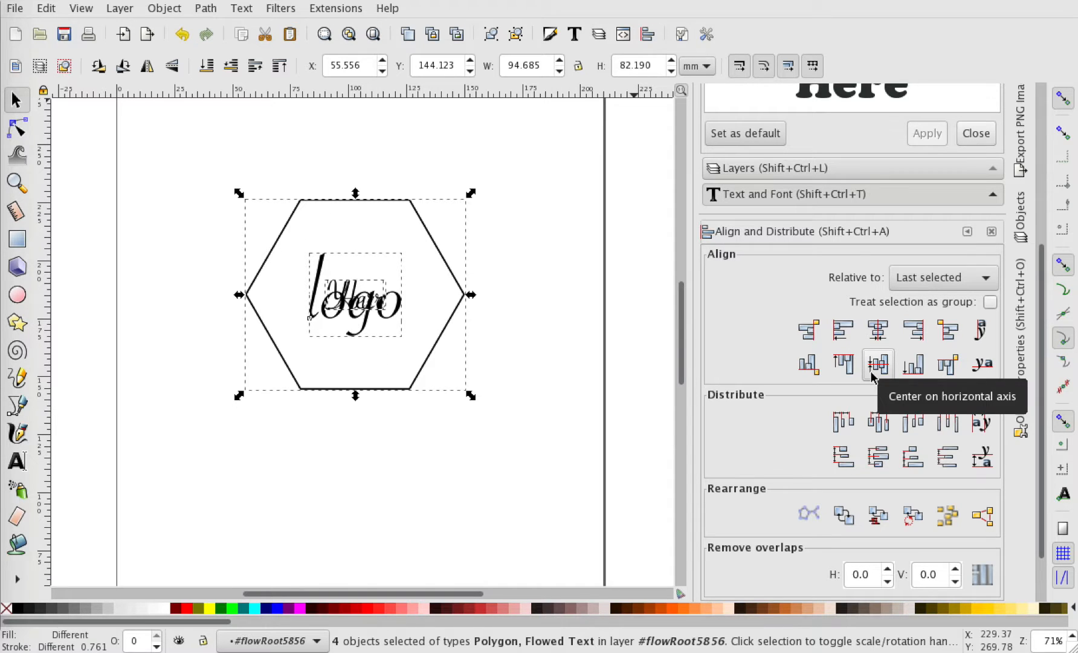
key("ctrl+z")
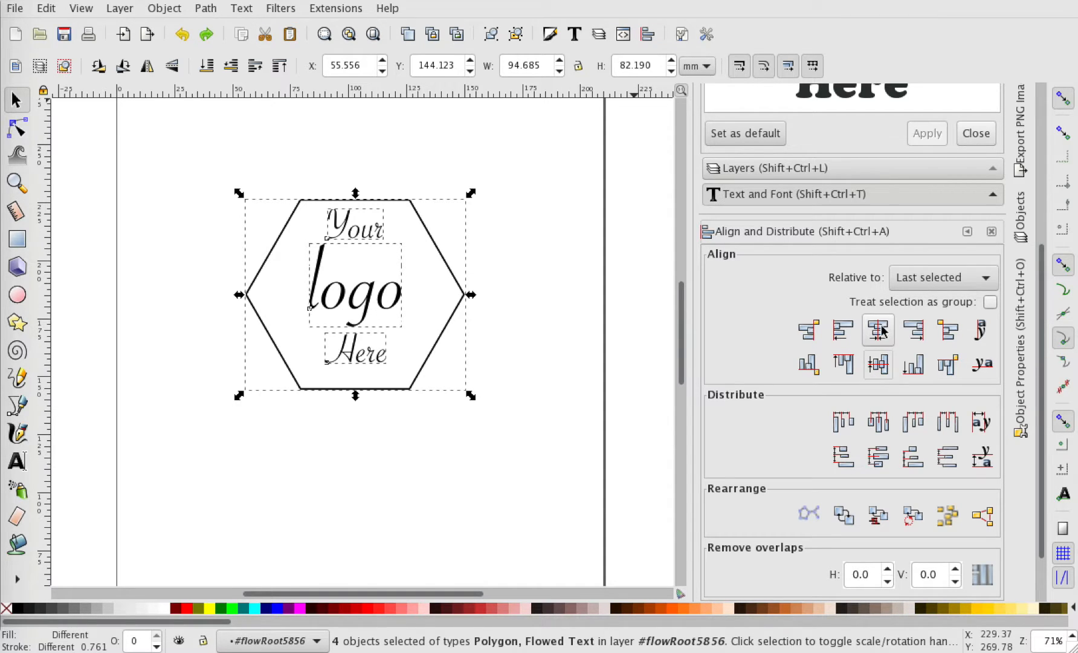
left_click(879, 331)
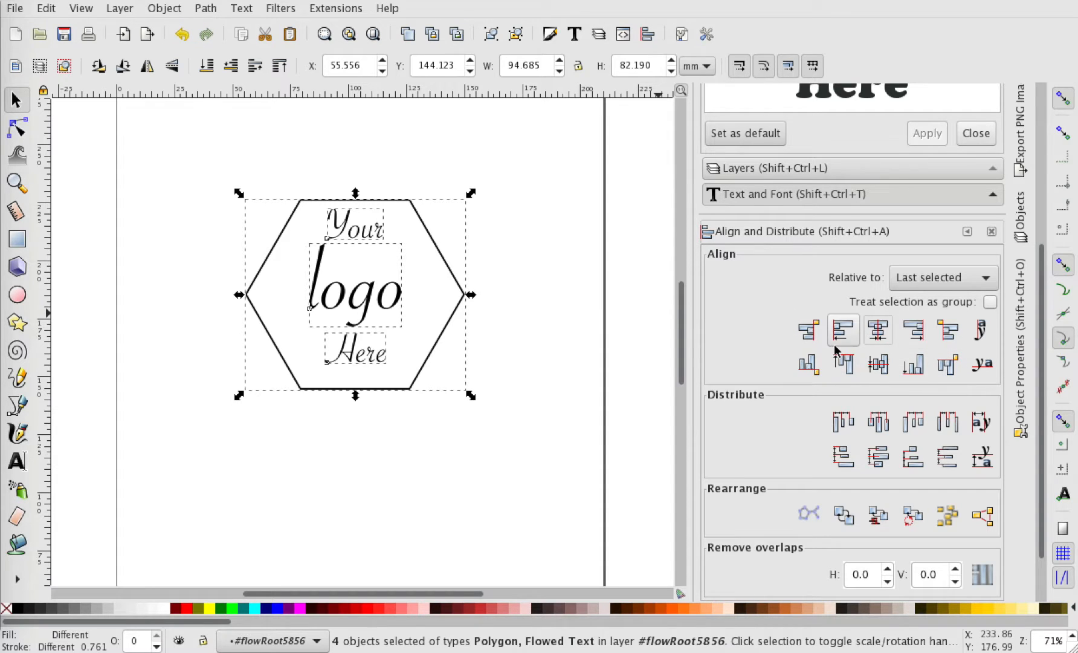
left_click(808, 363)
key("ctrl+z")
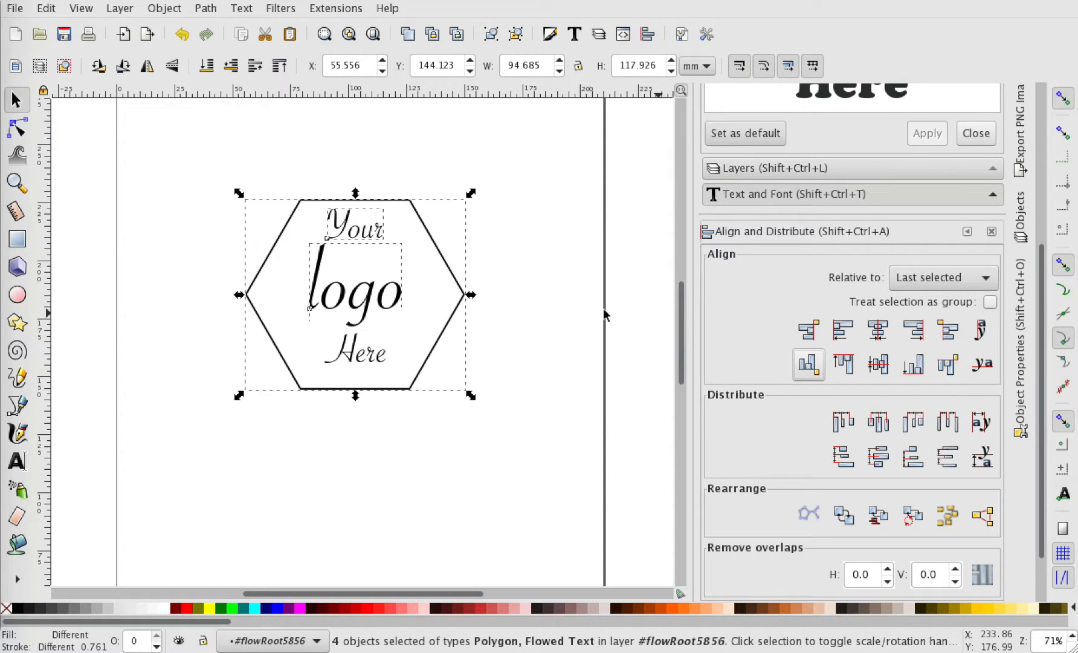
left_click(548, 319)
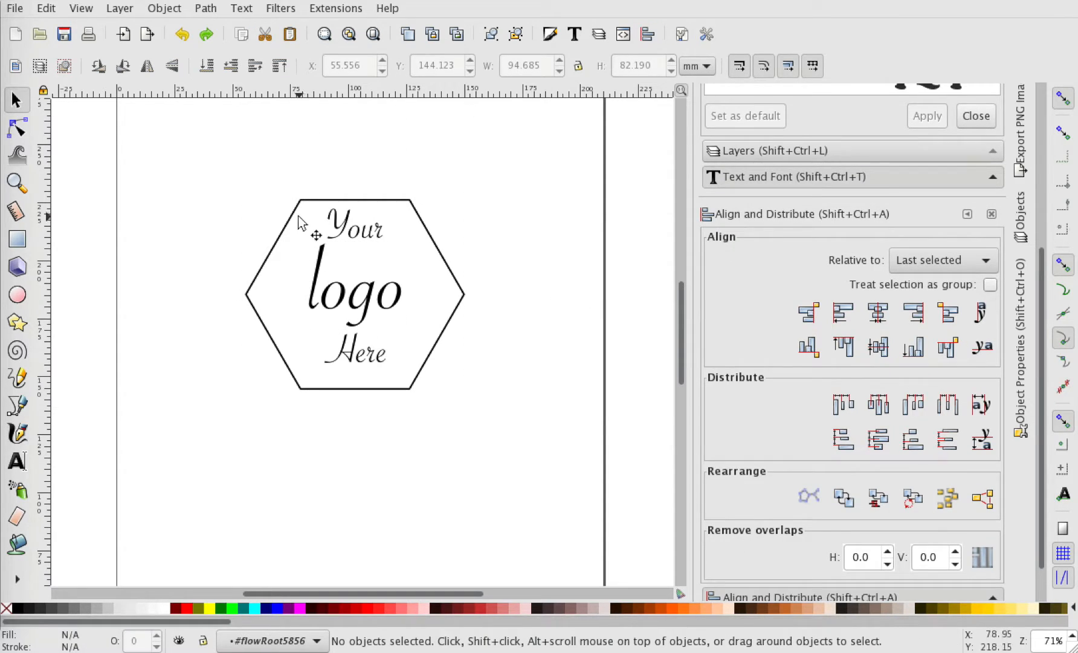
- Select each word individually, and select all three words and the hexagon together with a rubber-band selection
left_click(332, 230)
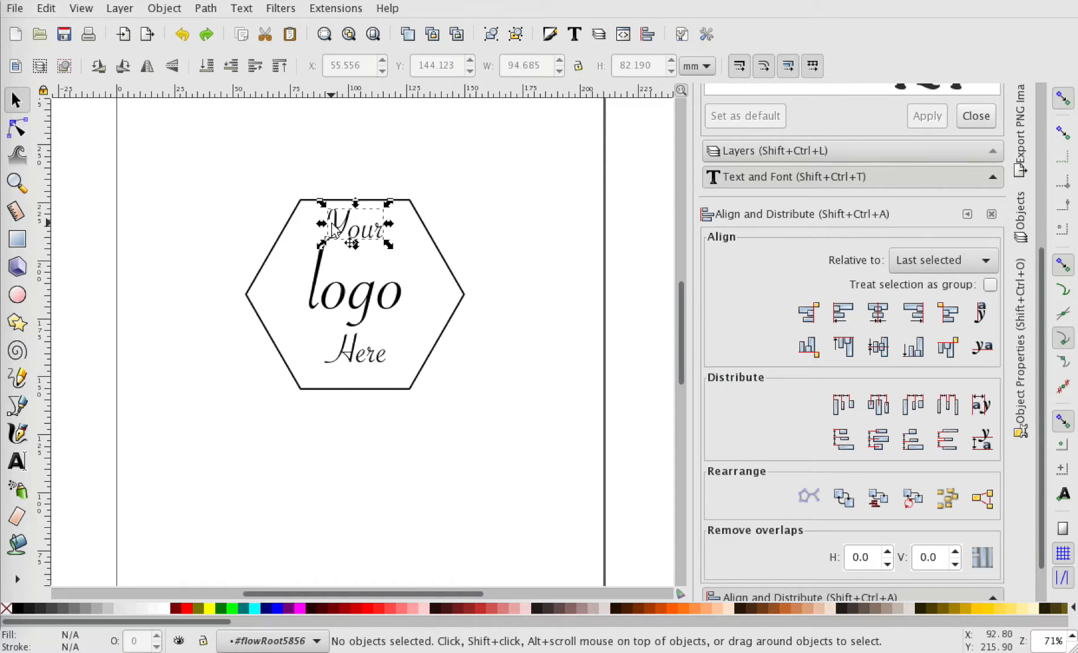
left_click(327, 279)
left_click(340, 339)
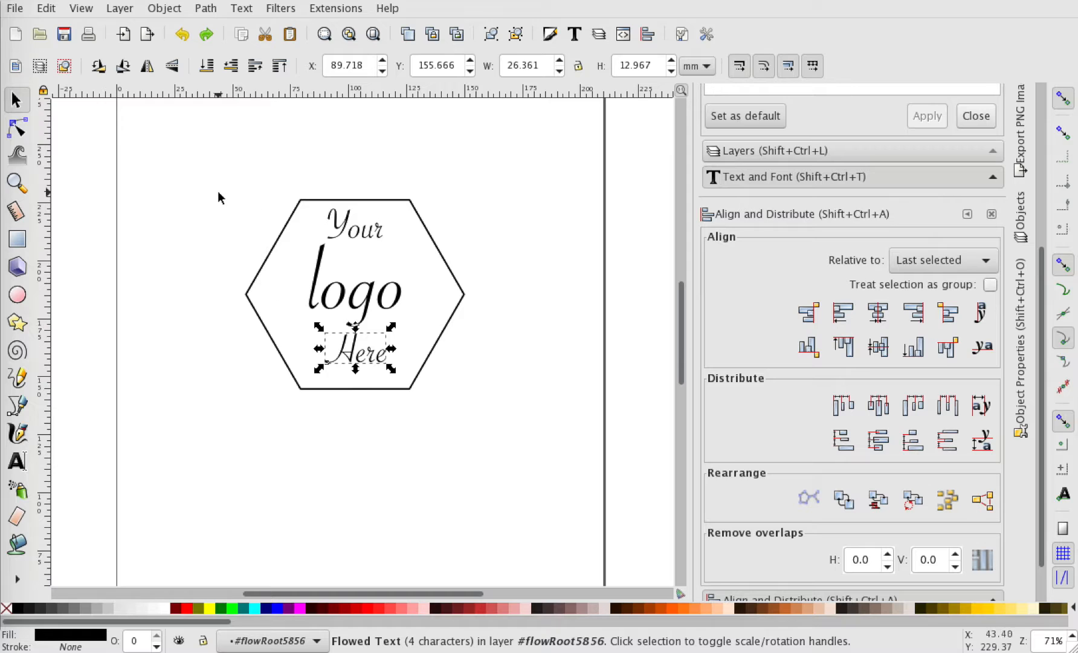
left_click_drag(208, 160, 567, 491)
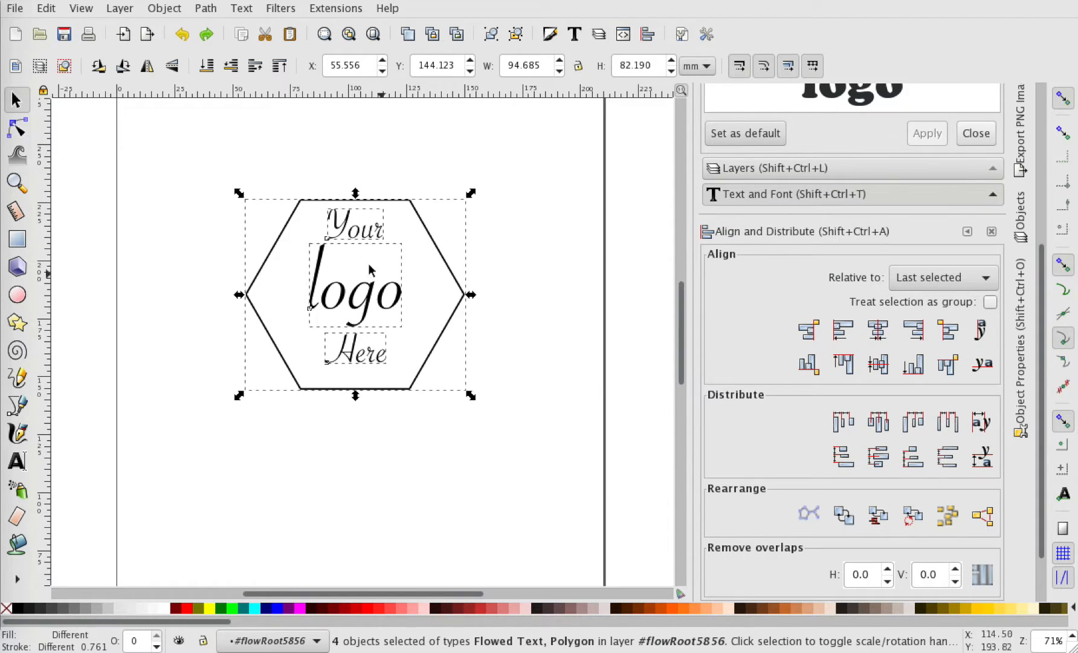
- Select "Your", "logo" and "Here" one after another and add the hexagon as the last selected object
left_click(373, 230)
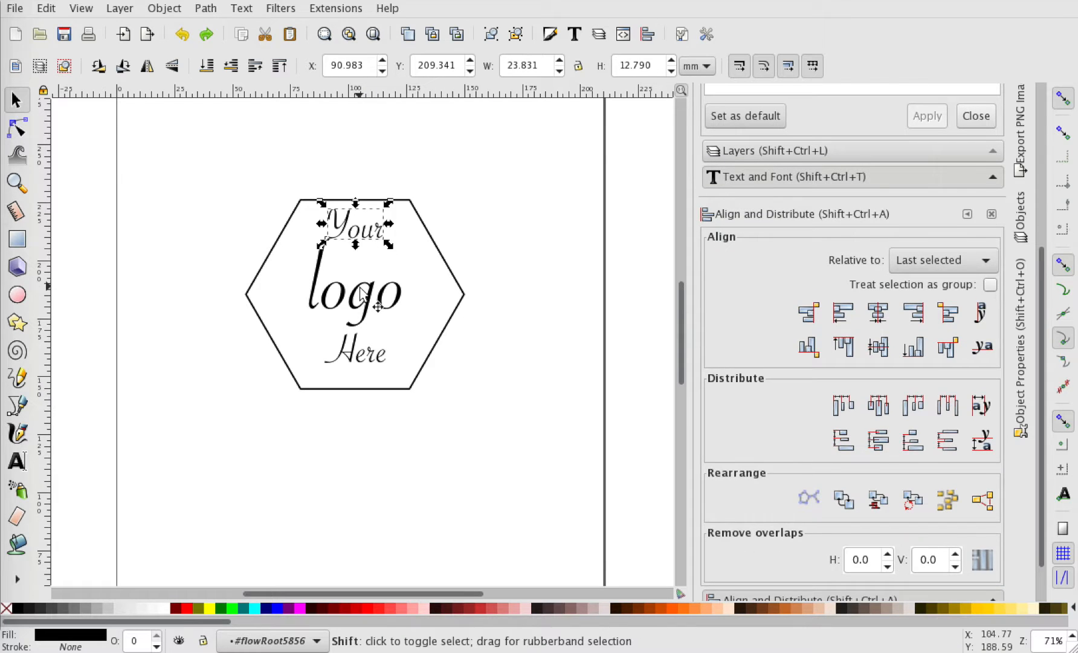
left_click(357, 296, "shift")
left_click(357, 351, "shift")
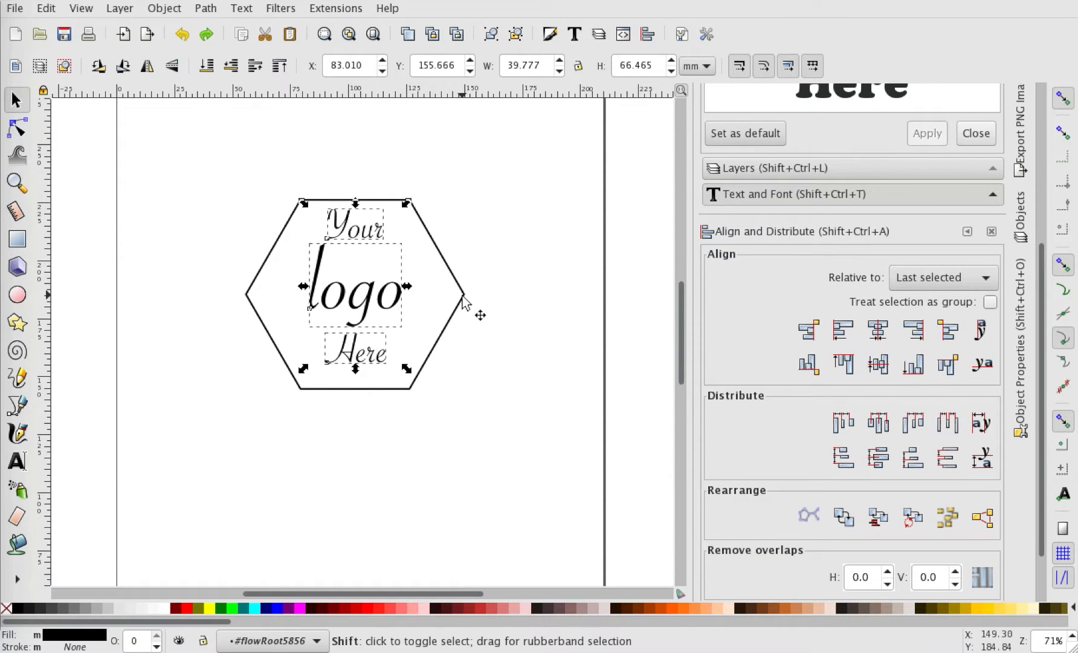
left_click(463, 295, "shift")
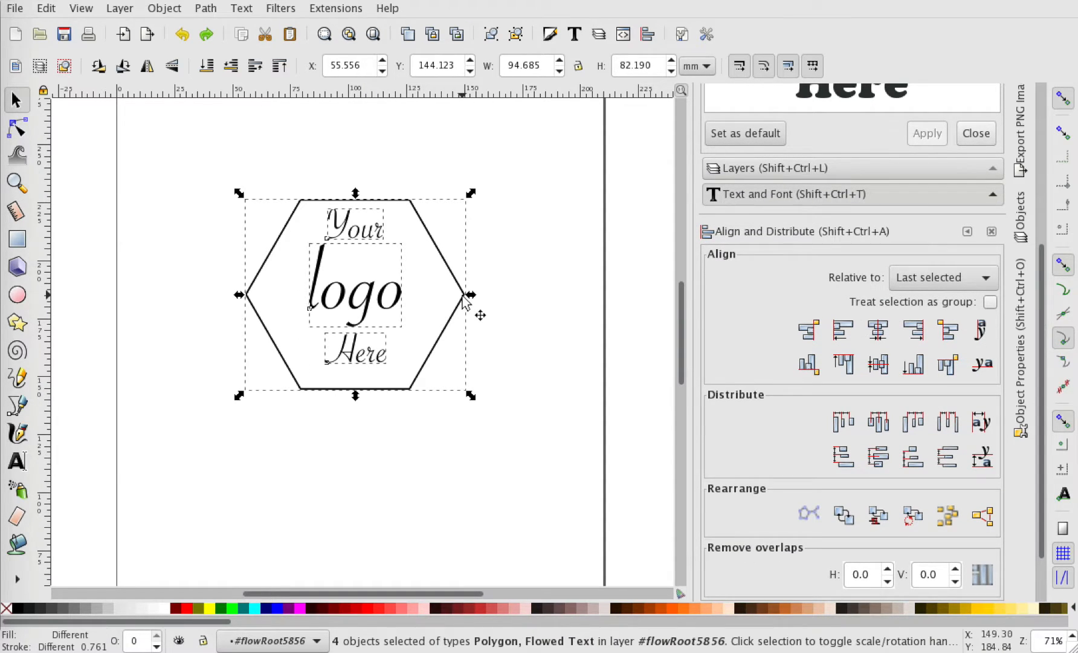
- Set alignment relative to Page and distribute the centres of "Your", "logo" and "Here" evenly in the vertical direction
left_click(942, 280)
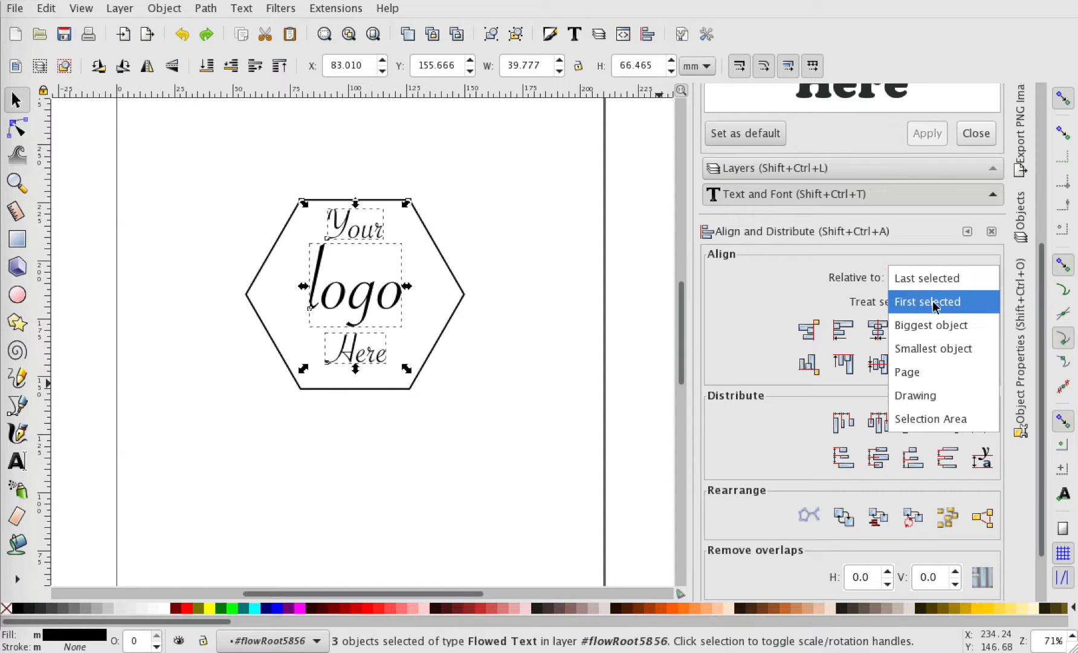
left_click(922, 371)
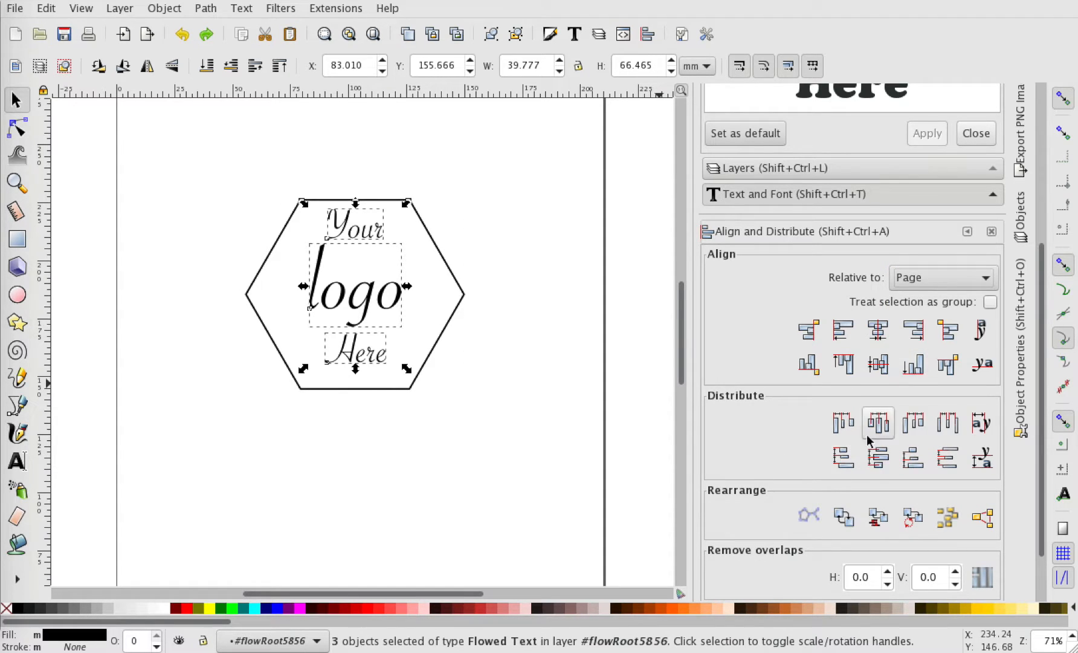
left_click(877, 462)
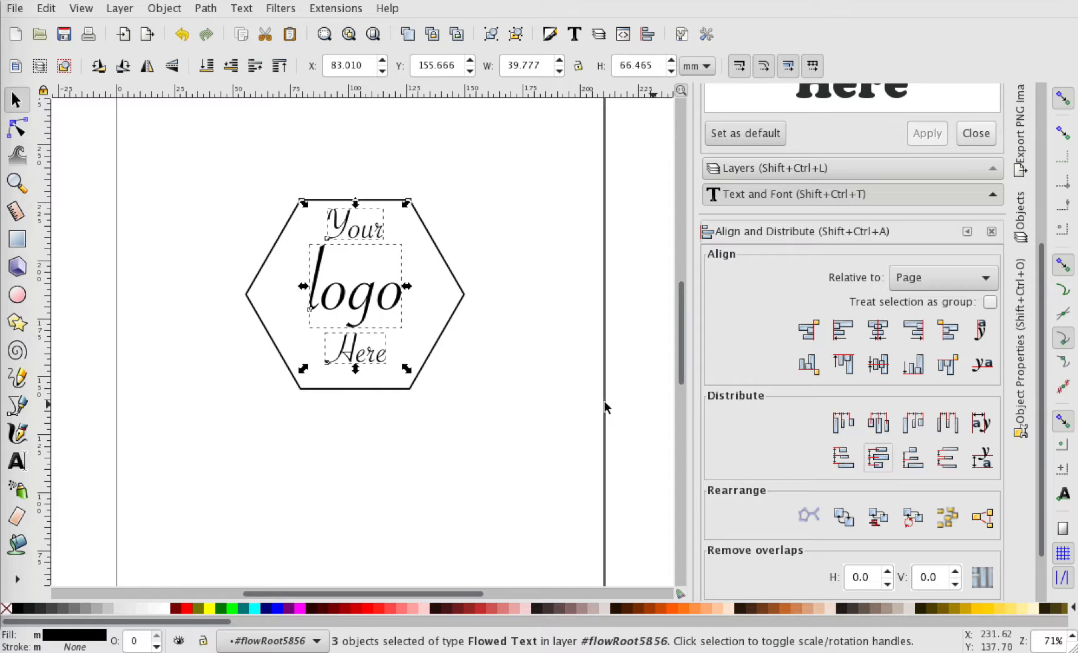
left_click(580, 431)
- Nudge the hexagon up about 2 mm, to Y 146.239 mm, to even out the space around the three words
left_click(453, 334)
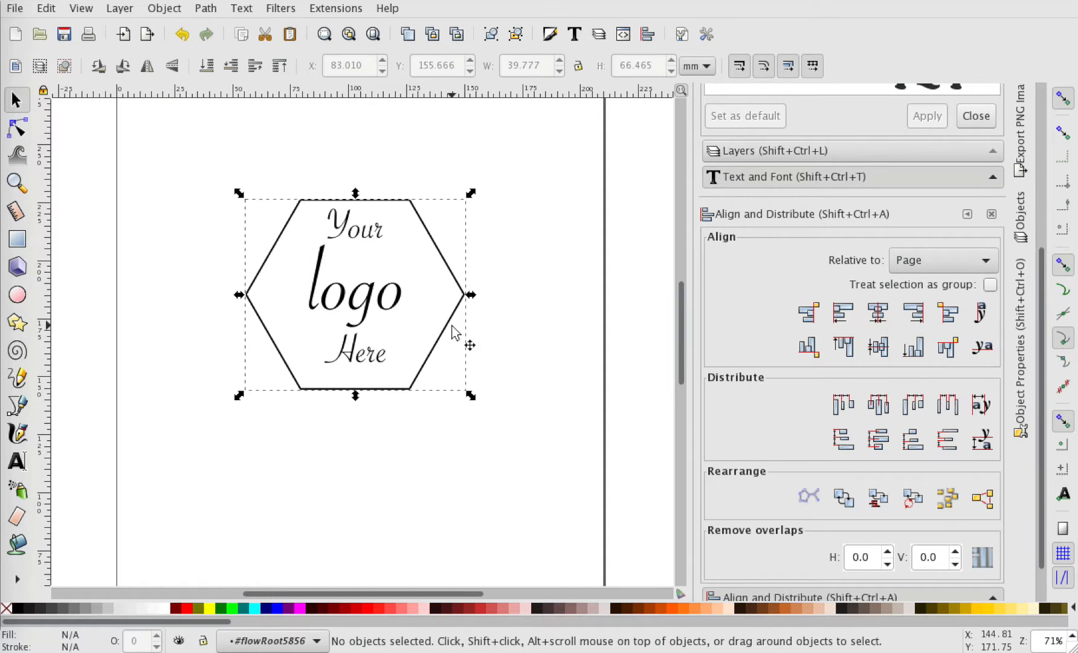
key("Up")
key("Up")
key("Up")
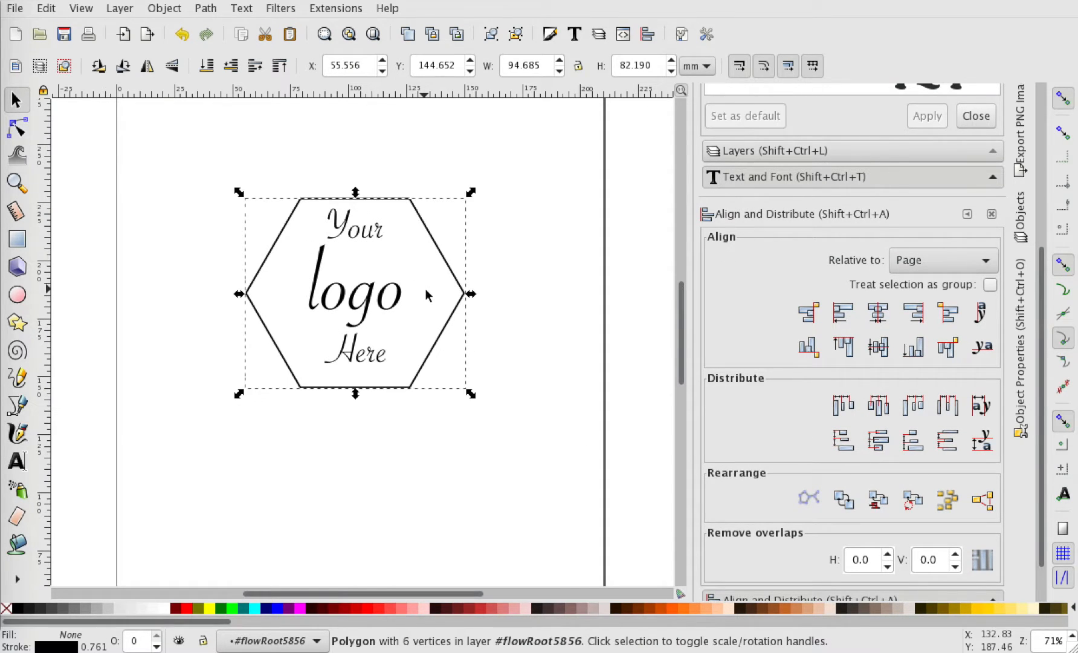
key("Up")
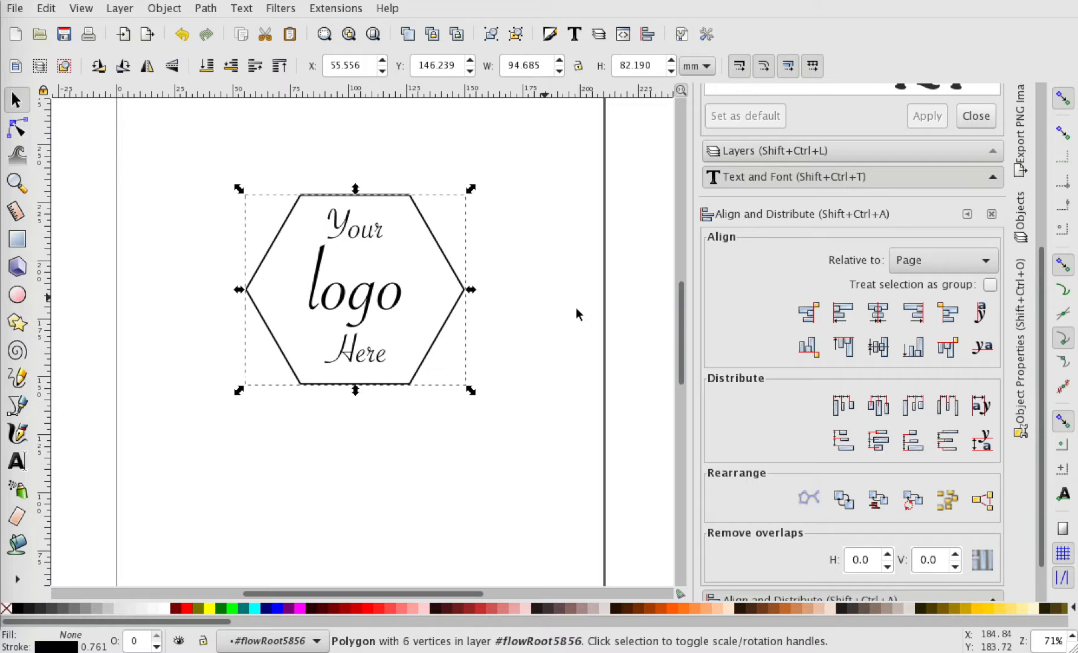
left_click(575, 355)
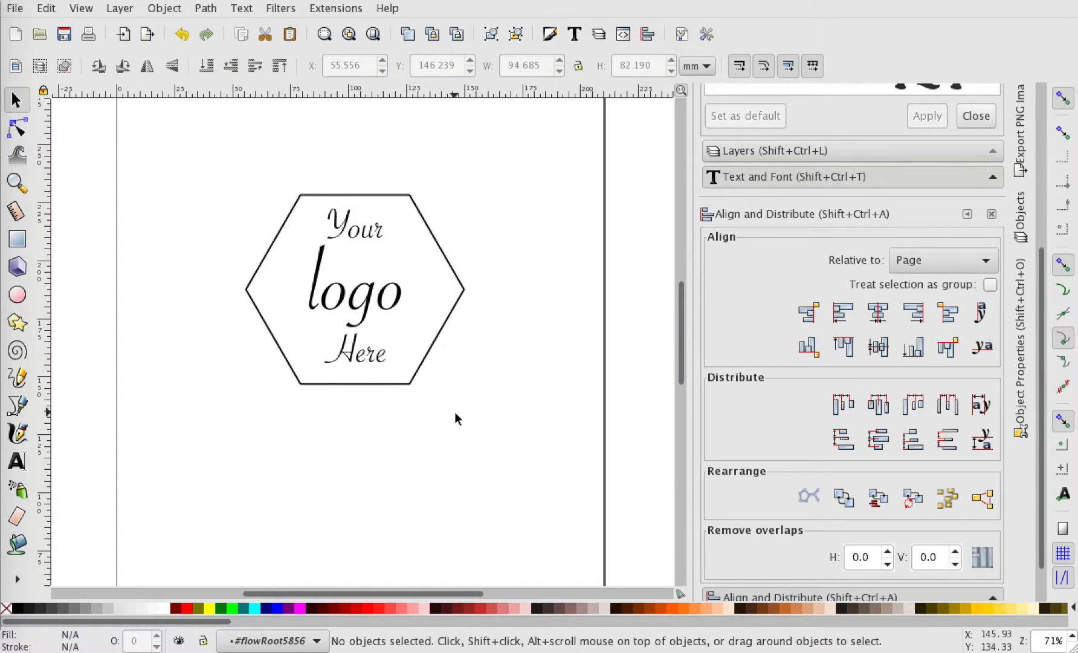
- Select the three words and the hexagon together and convert the strokes to paths
left_click_drag(522, 425, 194, 159)
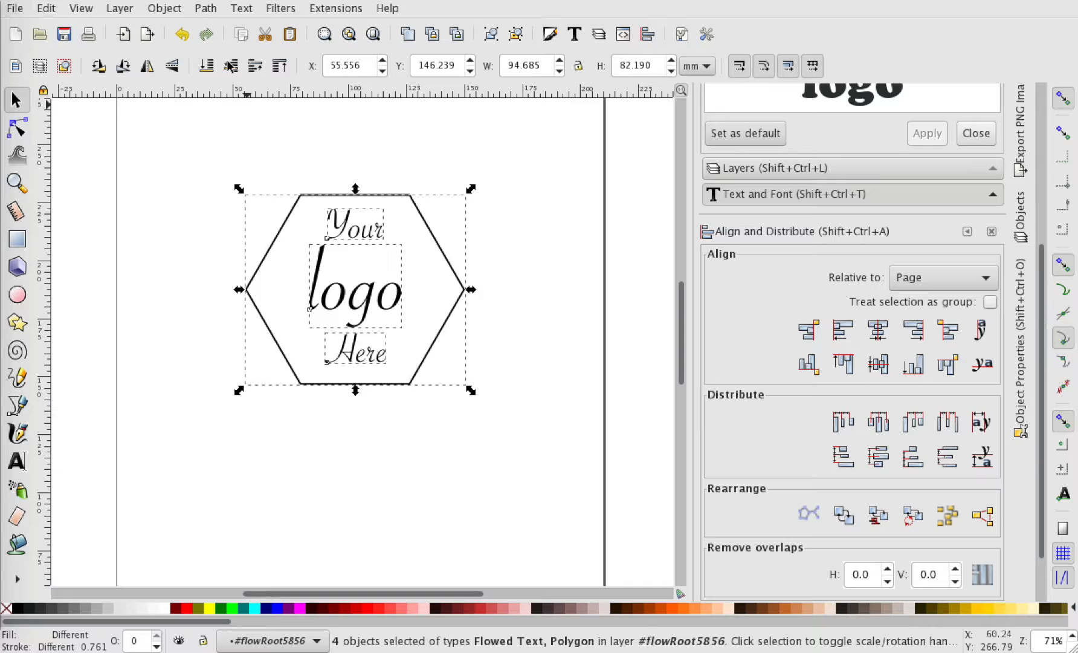
left_click(206, 8)
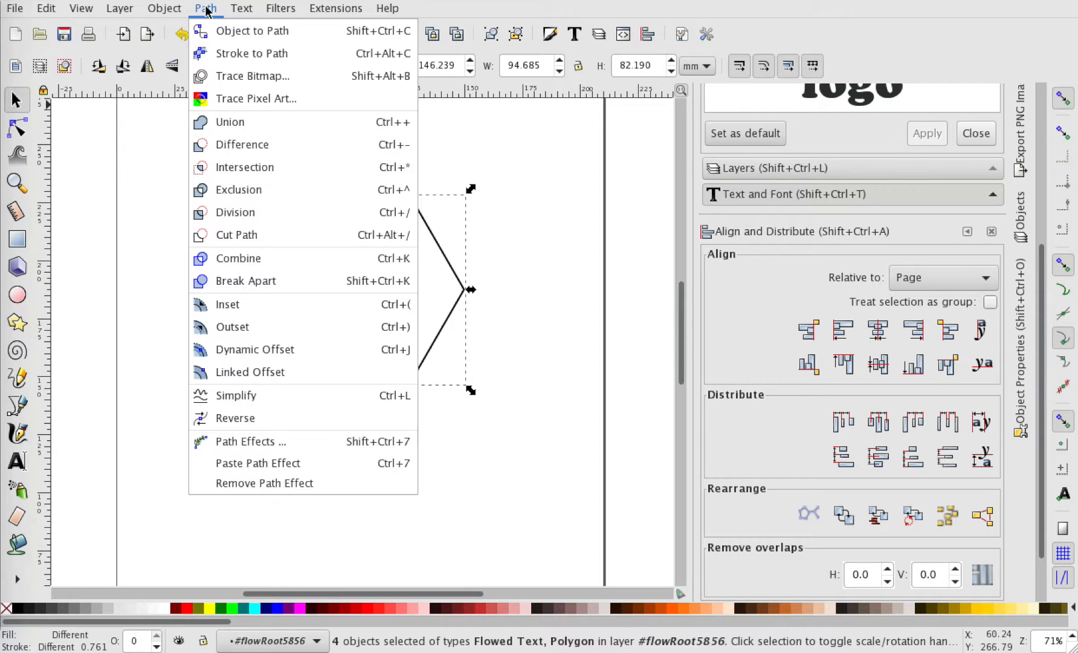
left_click(219, 54)
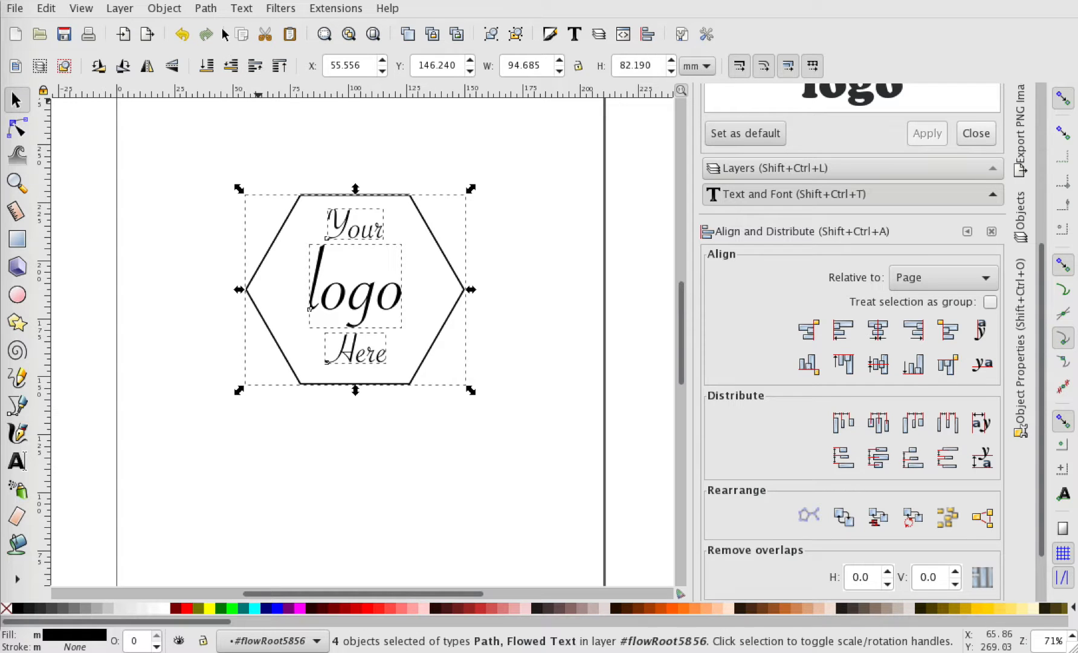
left_click(201, 275)
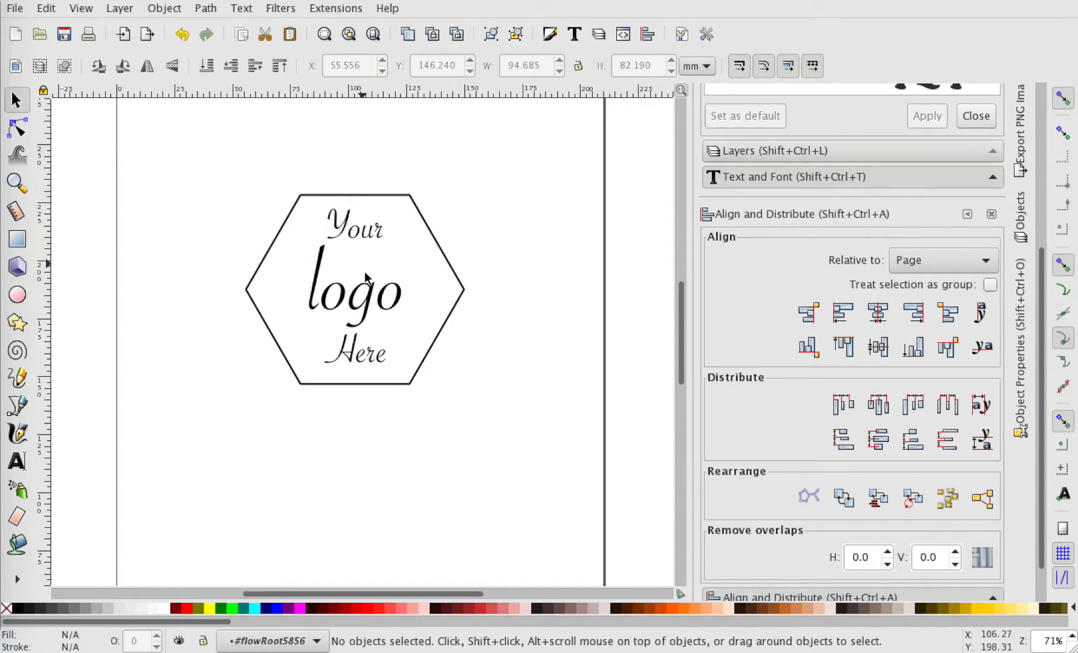
- Group the hexagon and the three words into a single object
left_click_drag(501, 424, 208, 156)
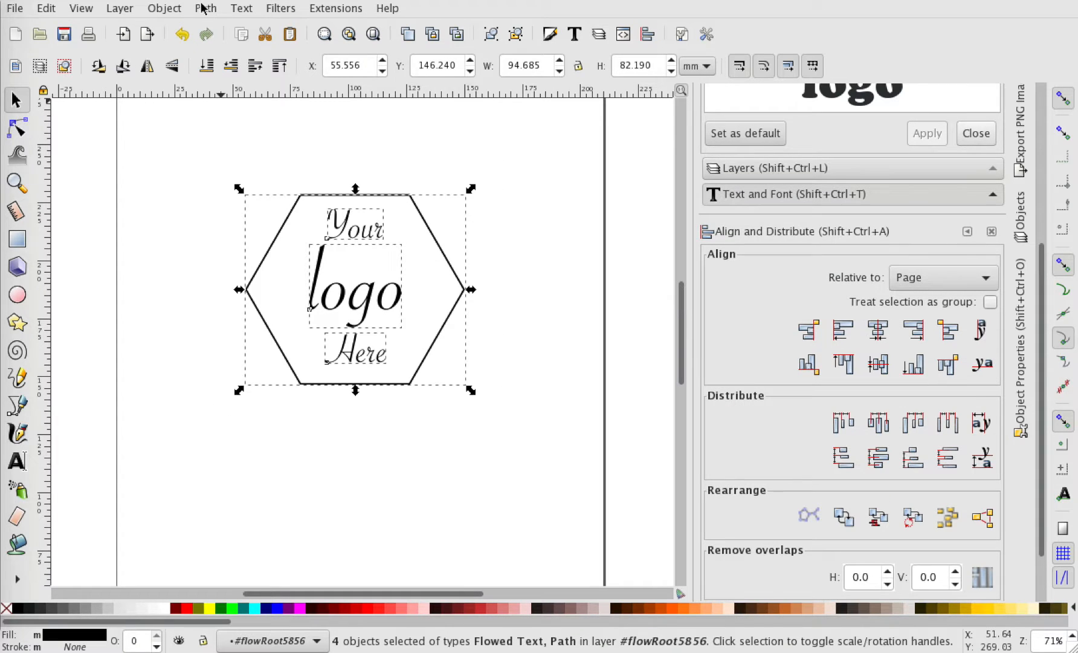
left_click(201, 8)
mouse_move(169, 9)
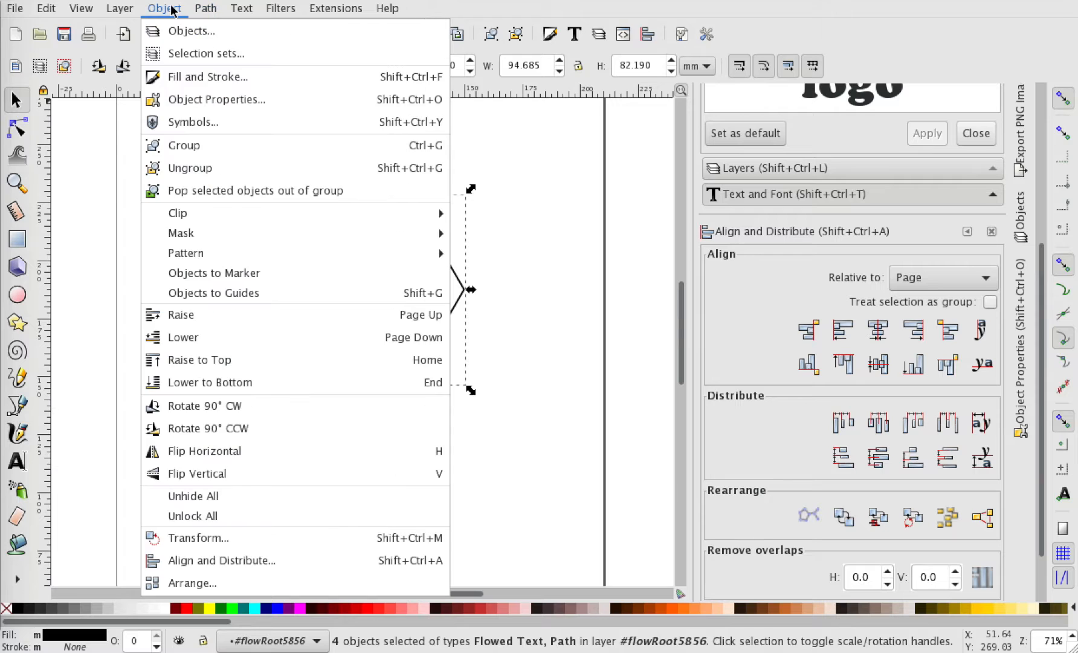
left_click(231, 150)
left_click(426, 463)
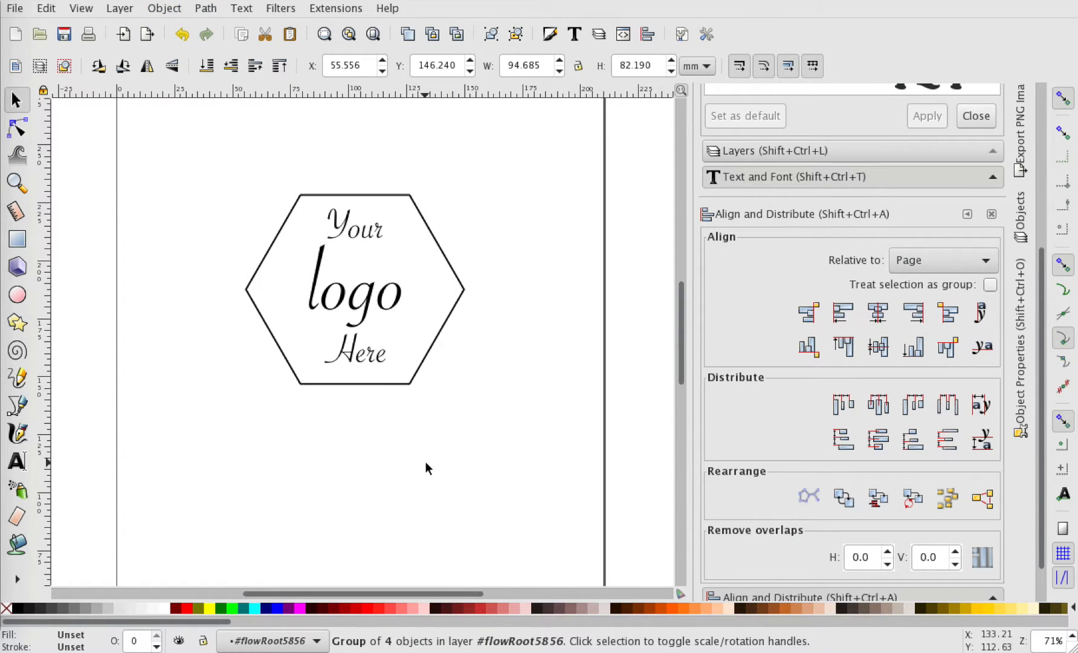
- Try purple and pale pink fills on the grouped logo and settle on Fuchsia (#FF00FF)
left_click(361, 323)
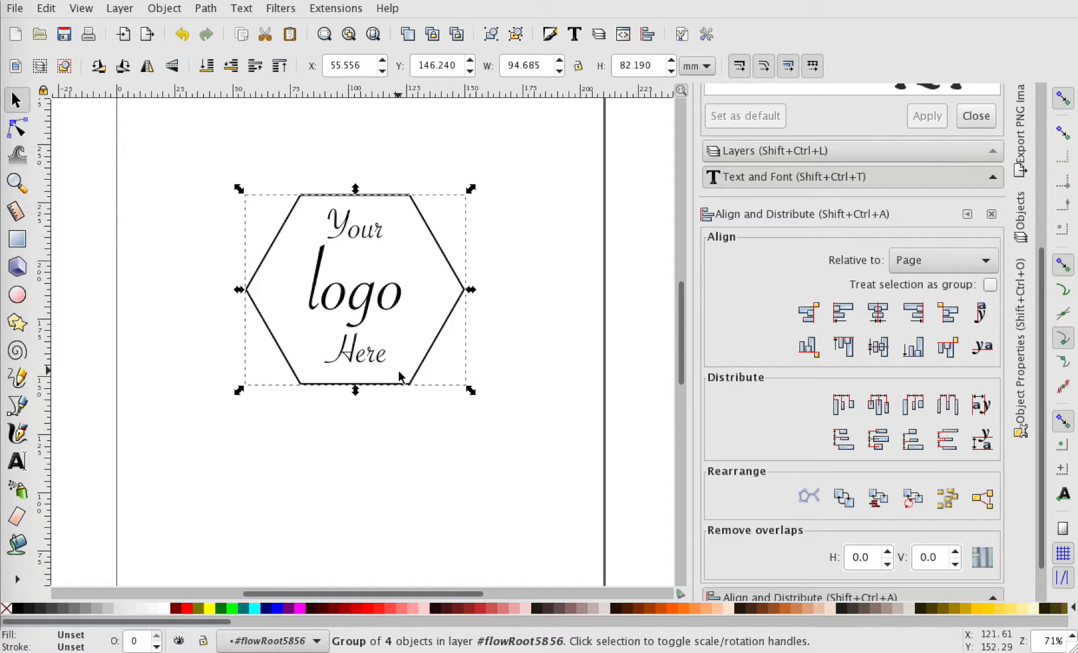
left_click(301, 608)
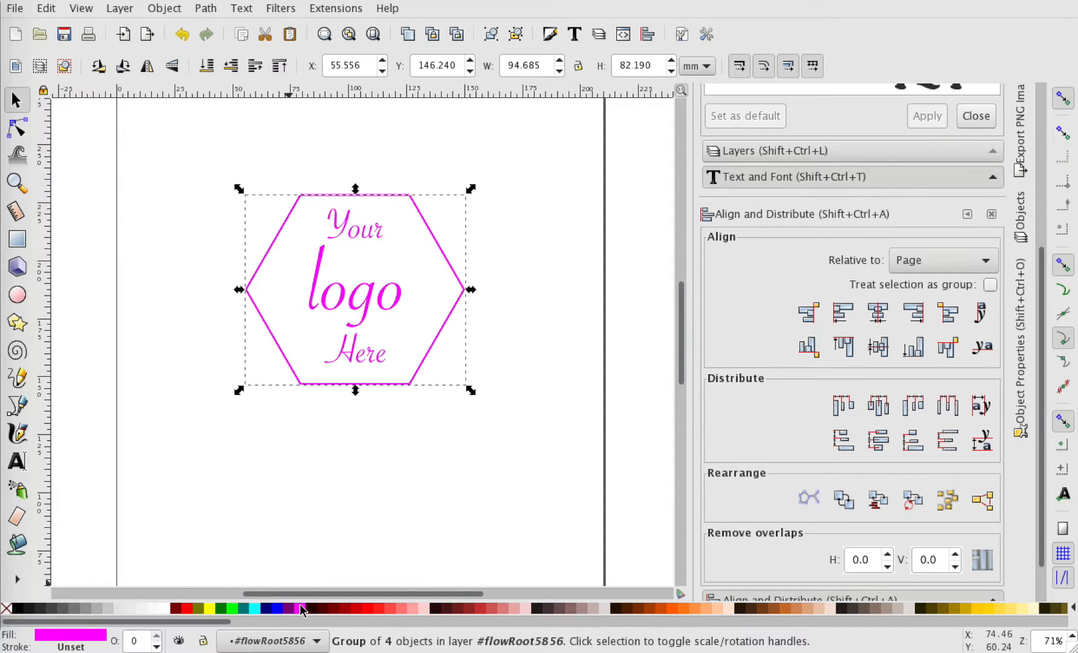
left_click(290, 607)
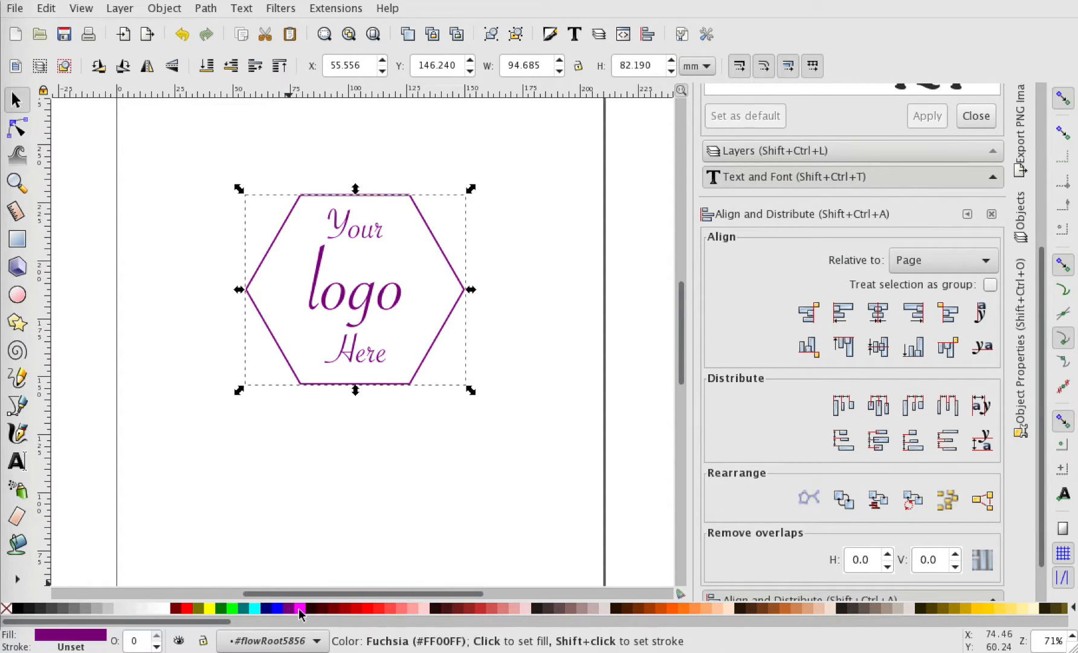
left_click(301, 608)
left_click(425, 607)
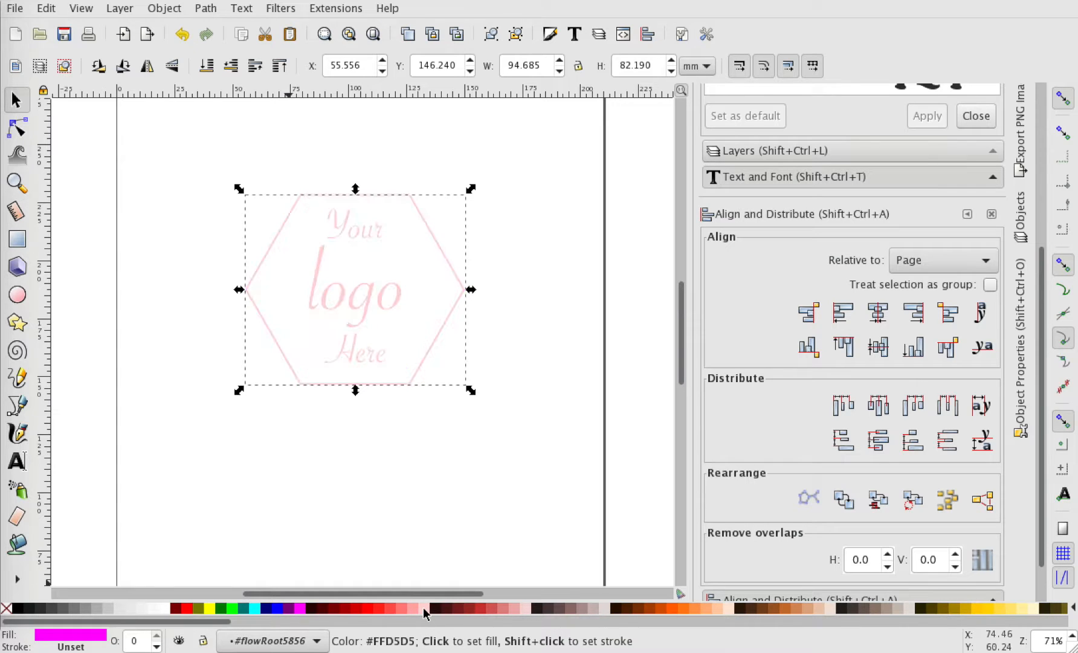
left_click(404, 608)
left_click(300, 607)
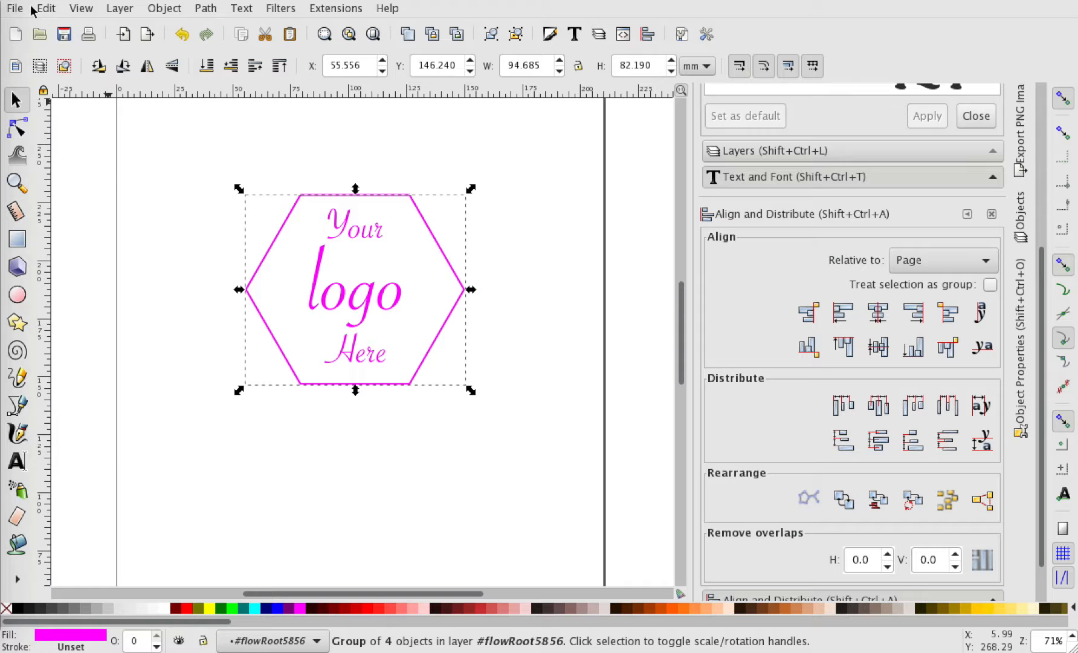
- Ungroup the logo into the separate words and hexagon
left_click(164, 9)
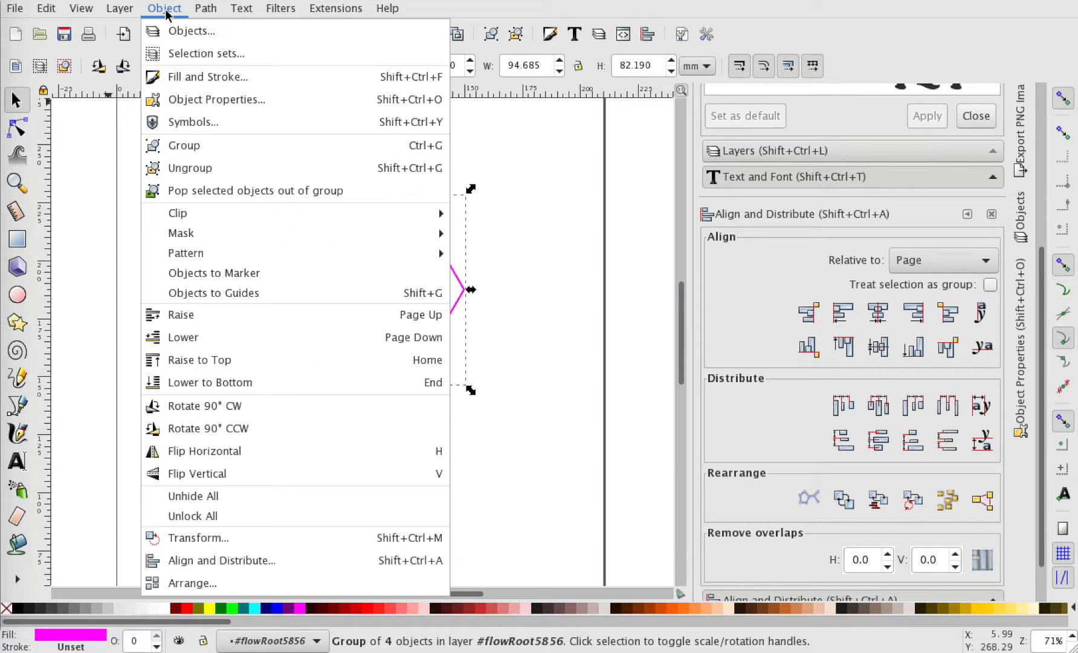
left_click(194, 169)
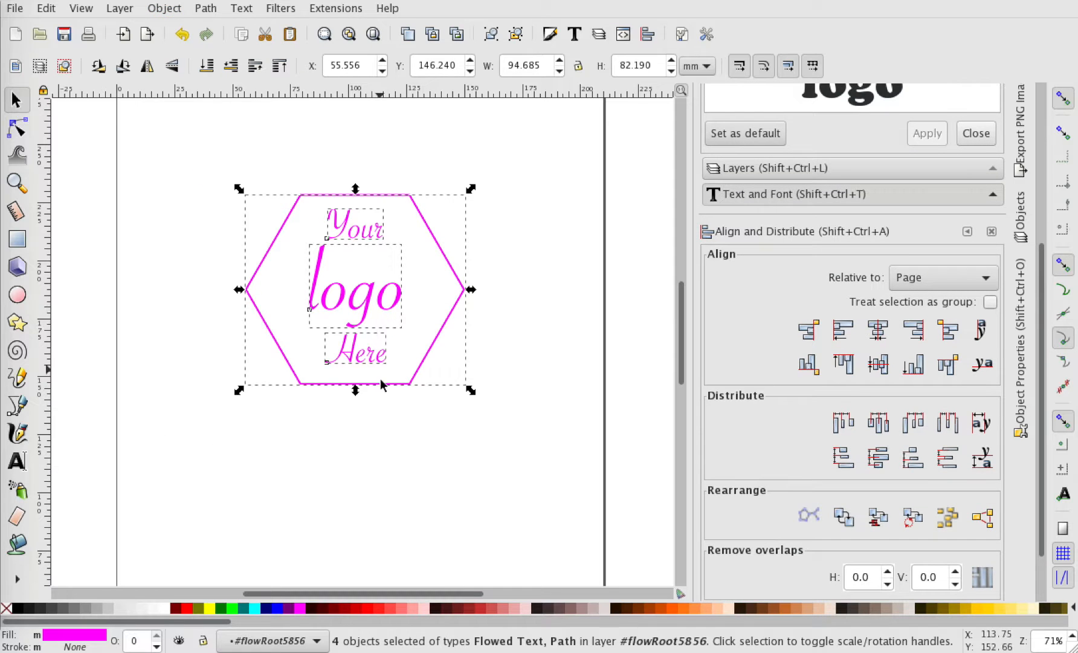
left_click(378, 440)
- Try several fills on the word "logo", including maroon, black and cyan, and settle on Green (#008000)
left_click(374, 306)
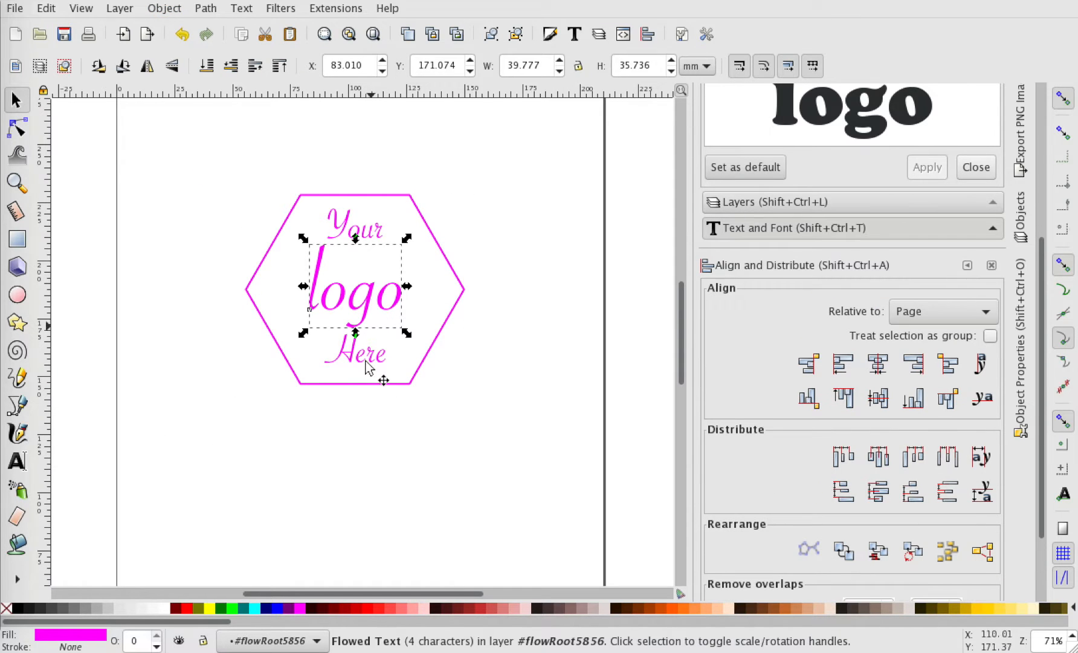
left_click(177, 607)
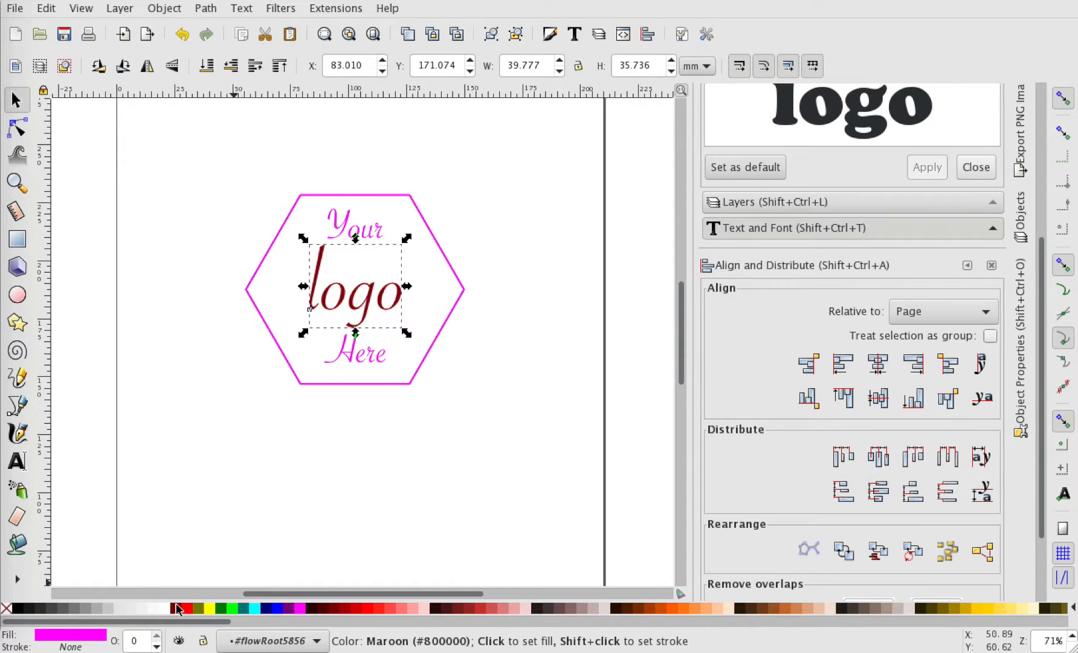
left_click(17, 607)
left_click(300, 607)
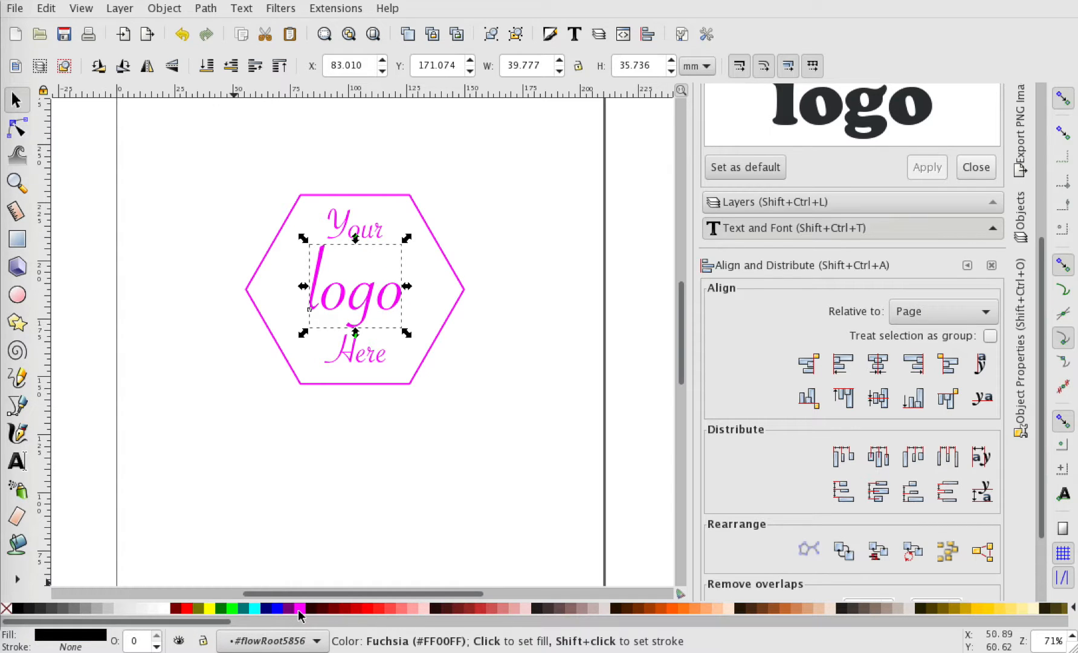
left_click(255, 609)
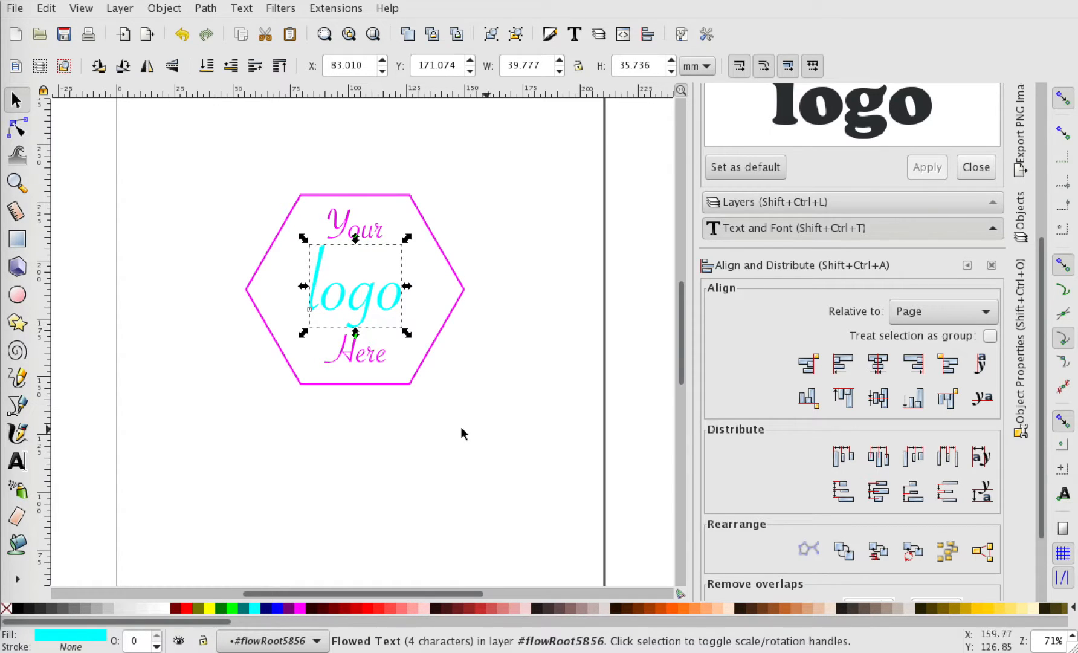
left_click(233, 608)
left_click(221, 608)
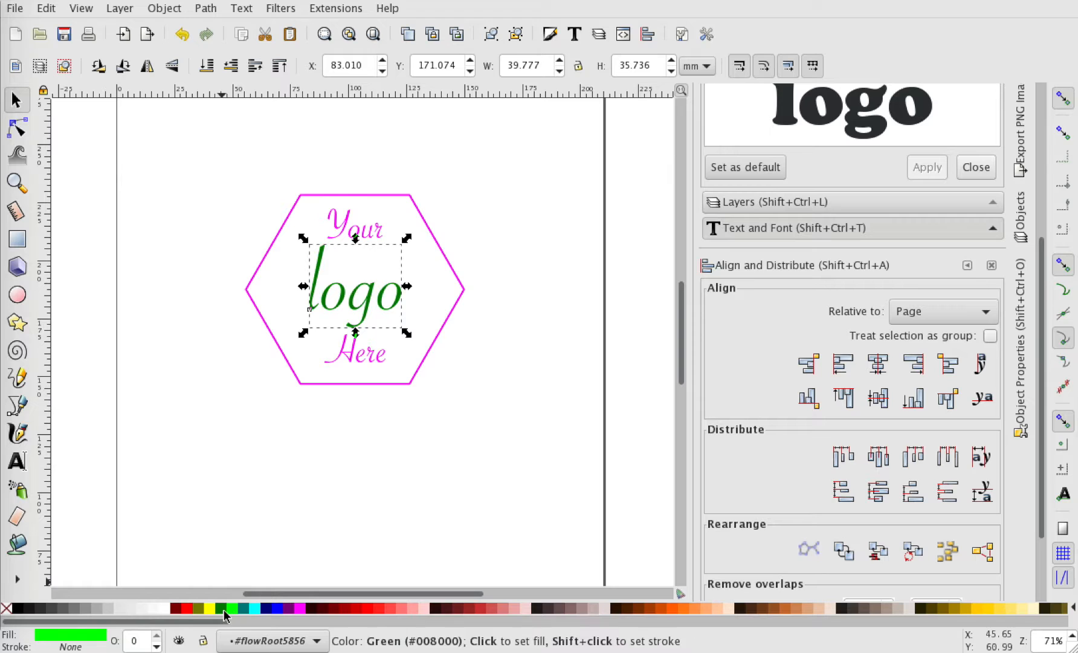
left_click(380, 432)
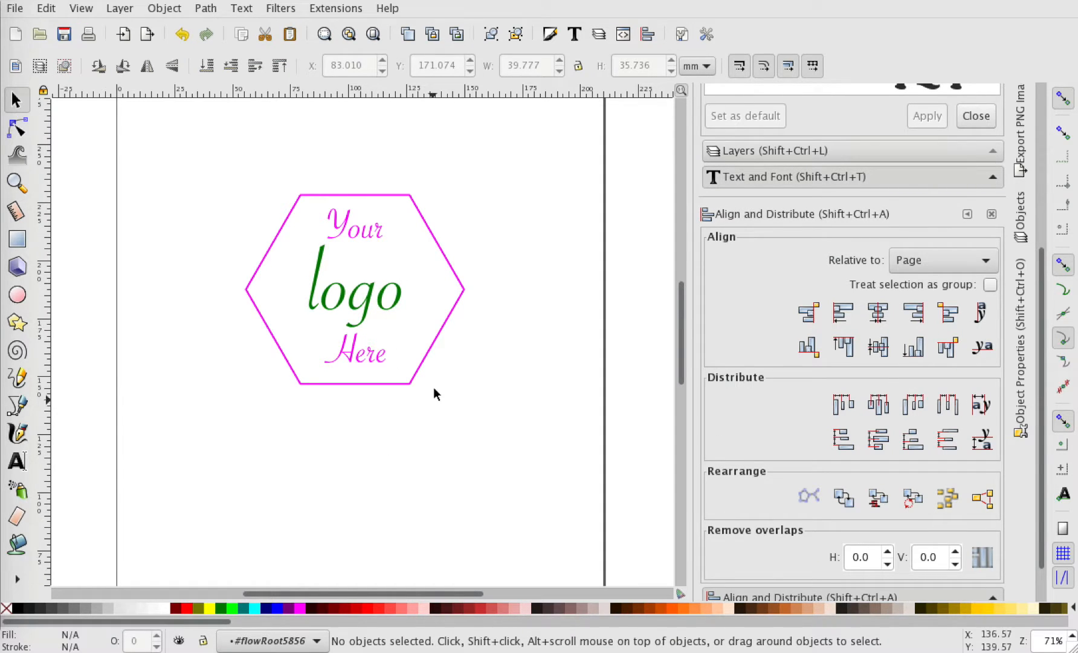
- Move the word "logo" out of the hexagon to the empty area beyond its lower-right edge
left_click(430, 363)
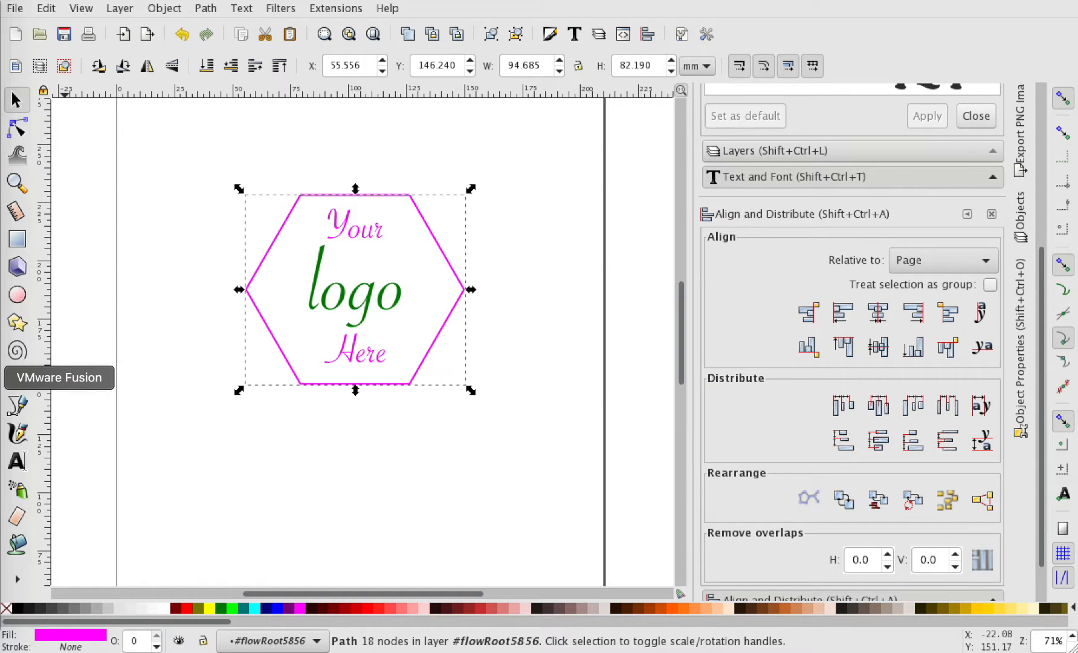
left_click(166, 424)
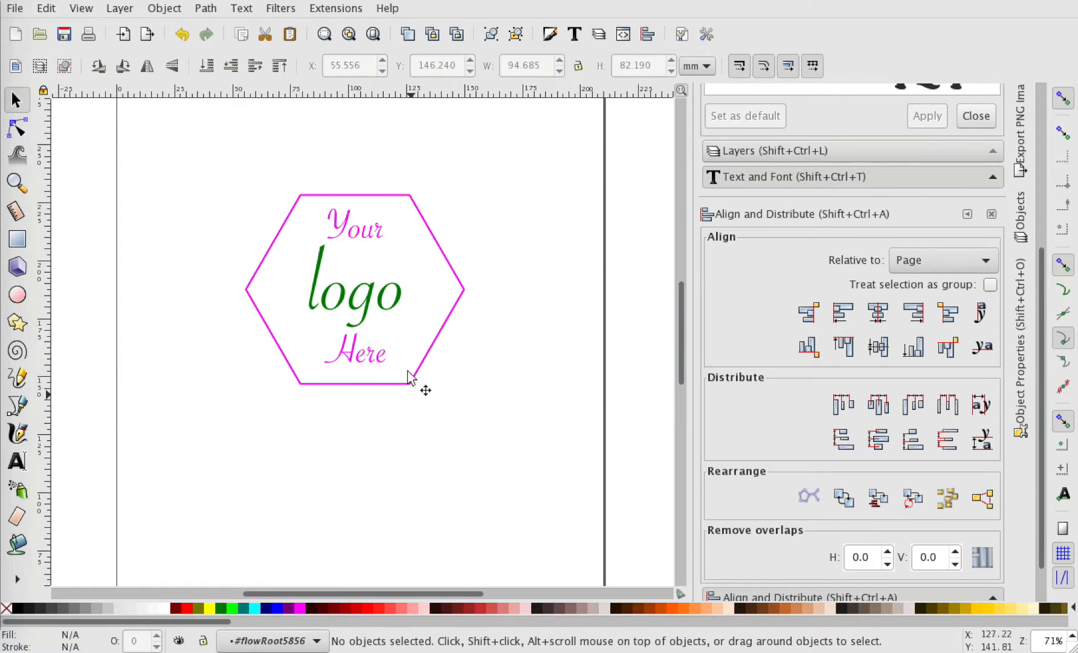
left_click(372, 302)
left_click_drag(372, 302, 543, 473)
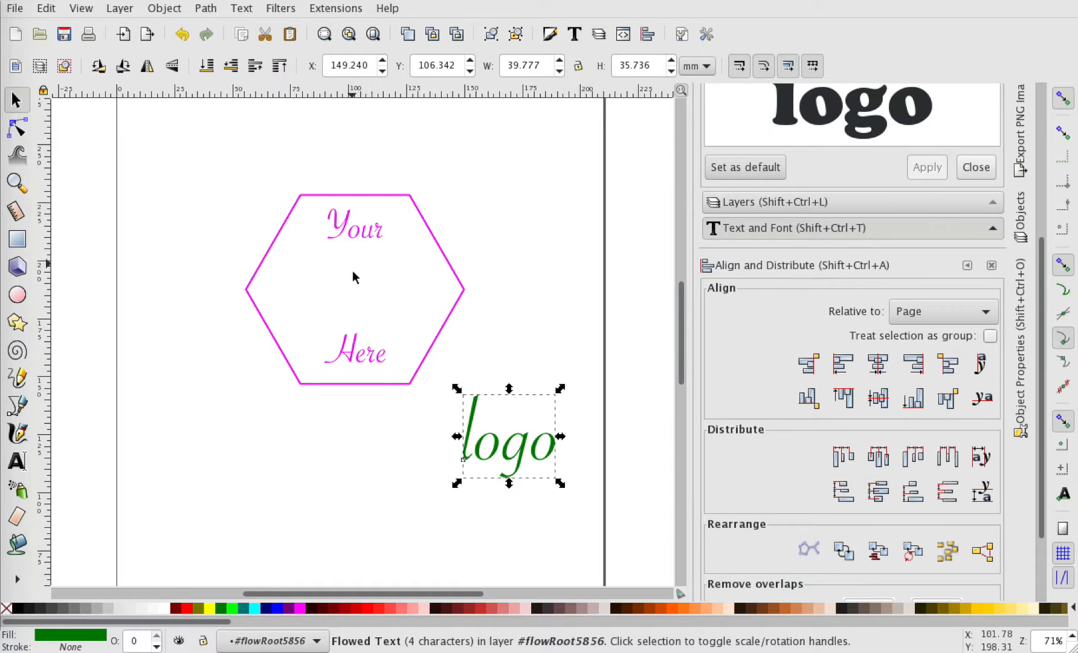
left_click(16, 12)
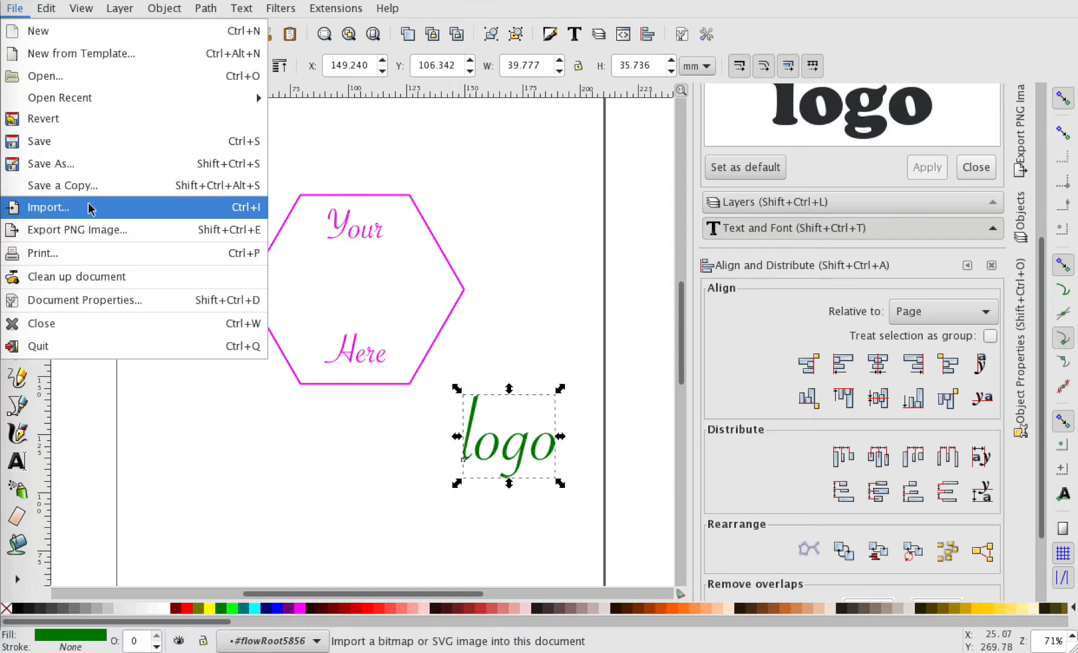
key("Escape")
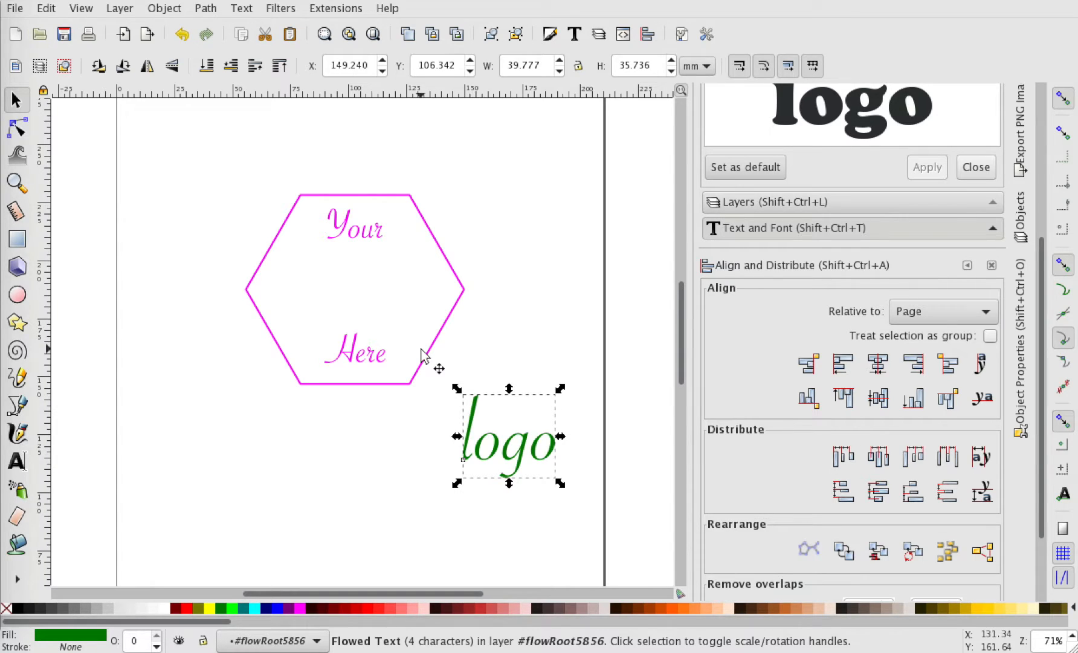
- Move "logo" back between "Your" and "Here" at about X 84.5, Y 171.8 mm, and shift "Here" to about X 85.6, Y 159 mm
left_click_drag(494, 444, 330, 297)
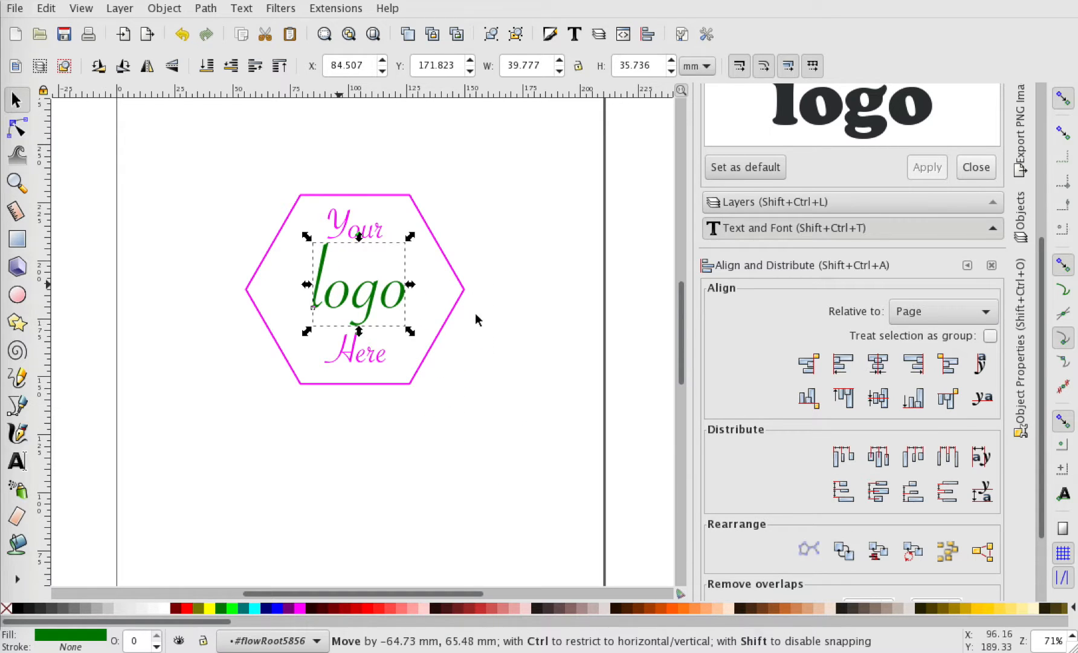
left_click(494, 329)
left_click_drag(366, 362, 339, 348)
left_click(515, 447)
left_click(448, 454)
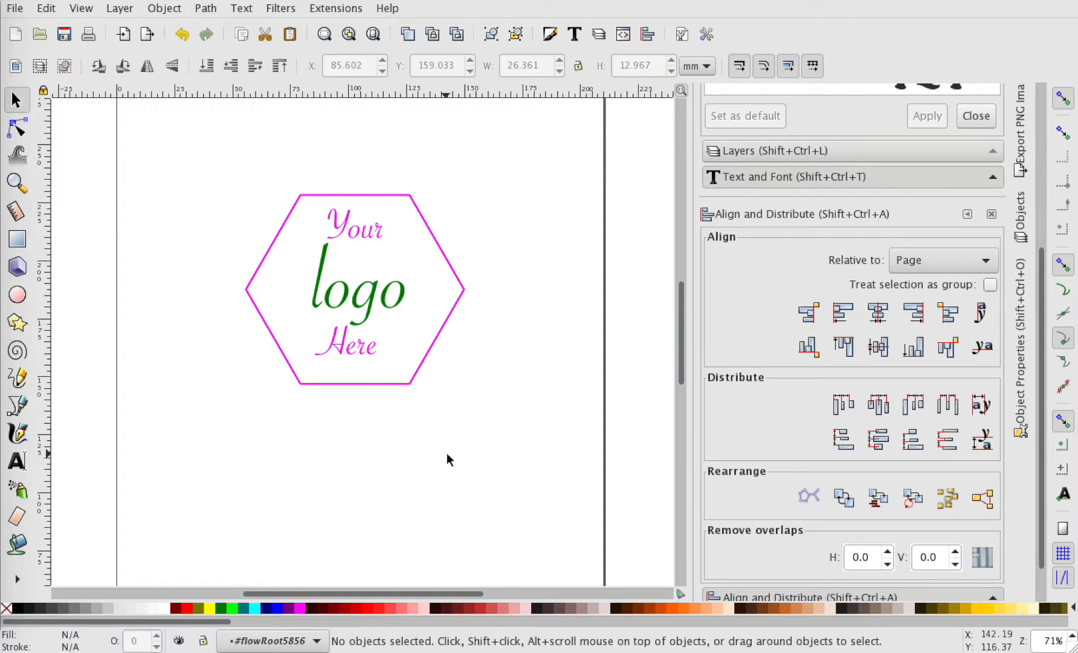
- Open the word "Here" for text editing and select the whole word
left_click(357, 360)
key("t")
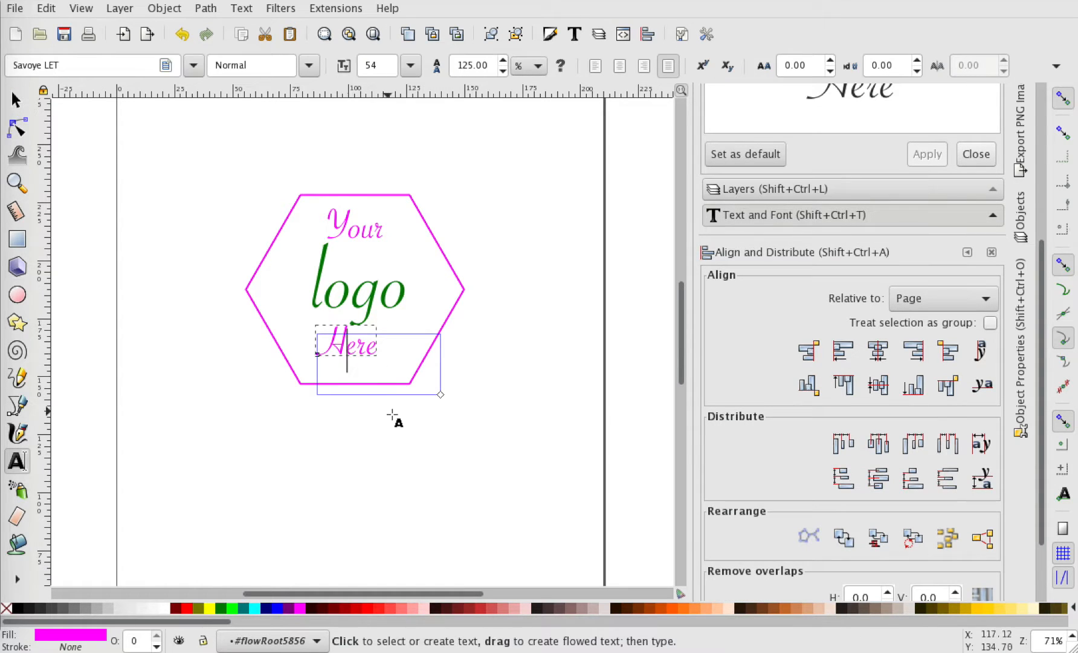
left_click(436, 490)
double_click(359, 350)
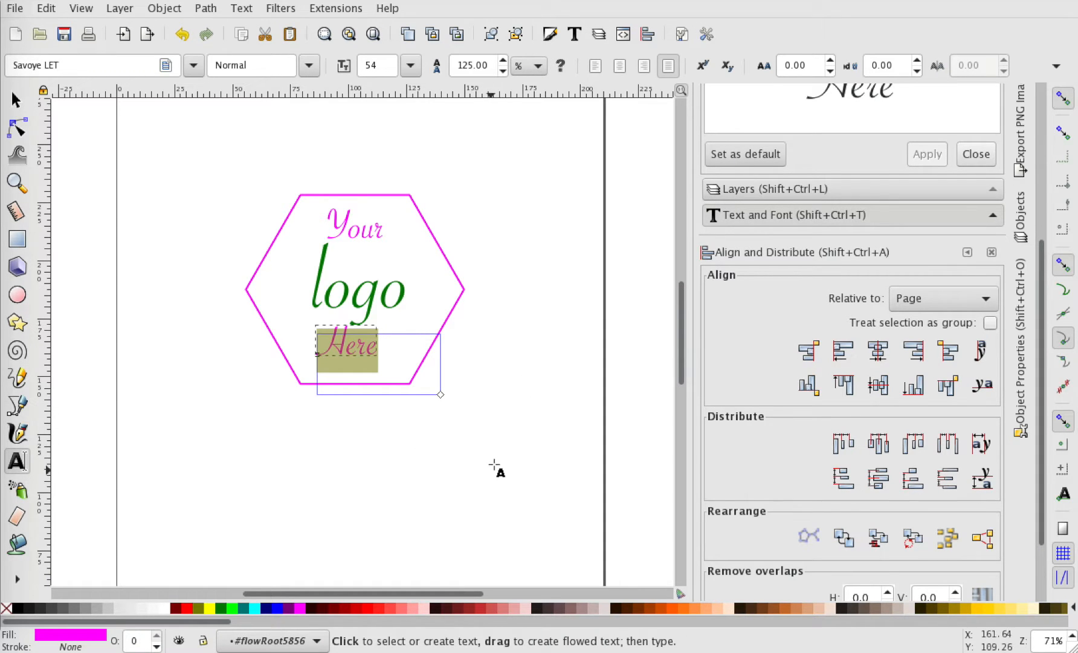
- Draw a new flowed text frame from outside the hexagon's upper-left side to just past the end of "Here"
left_click(472, 365)
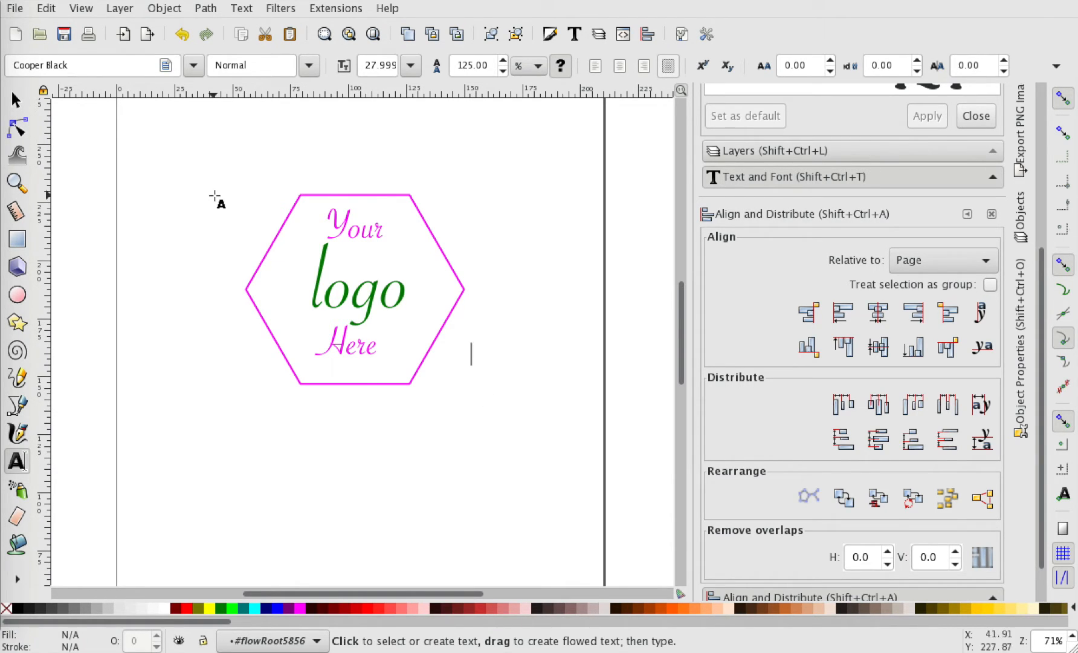
left_click_drag(214, 196, 385, 369)
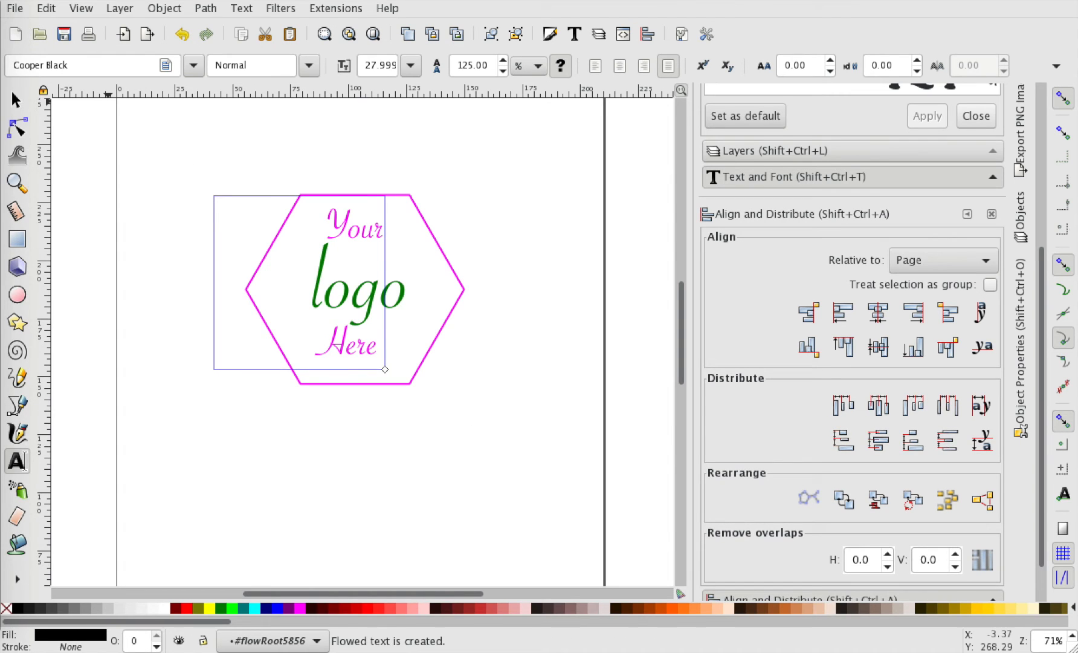